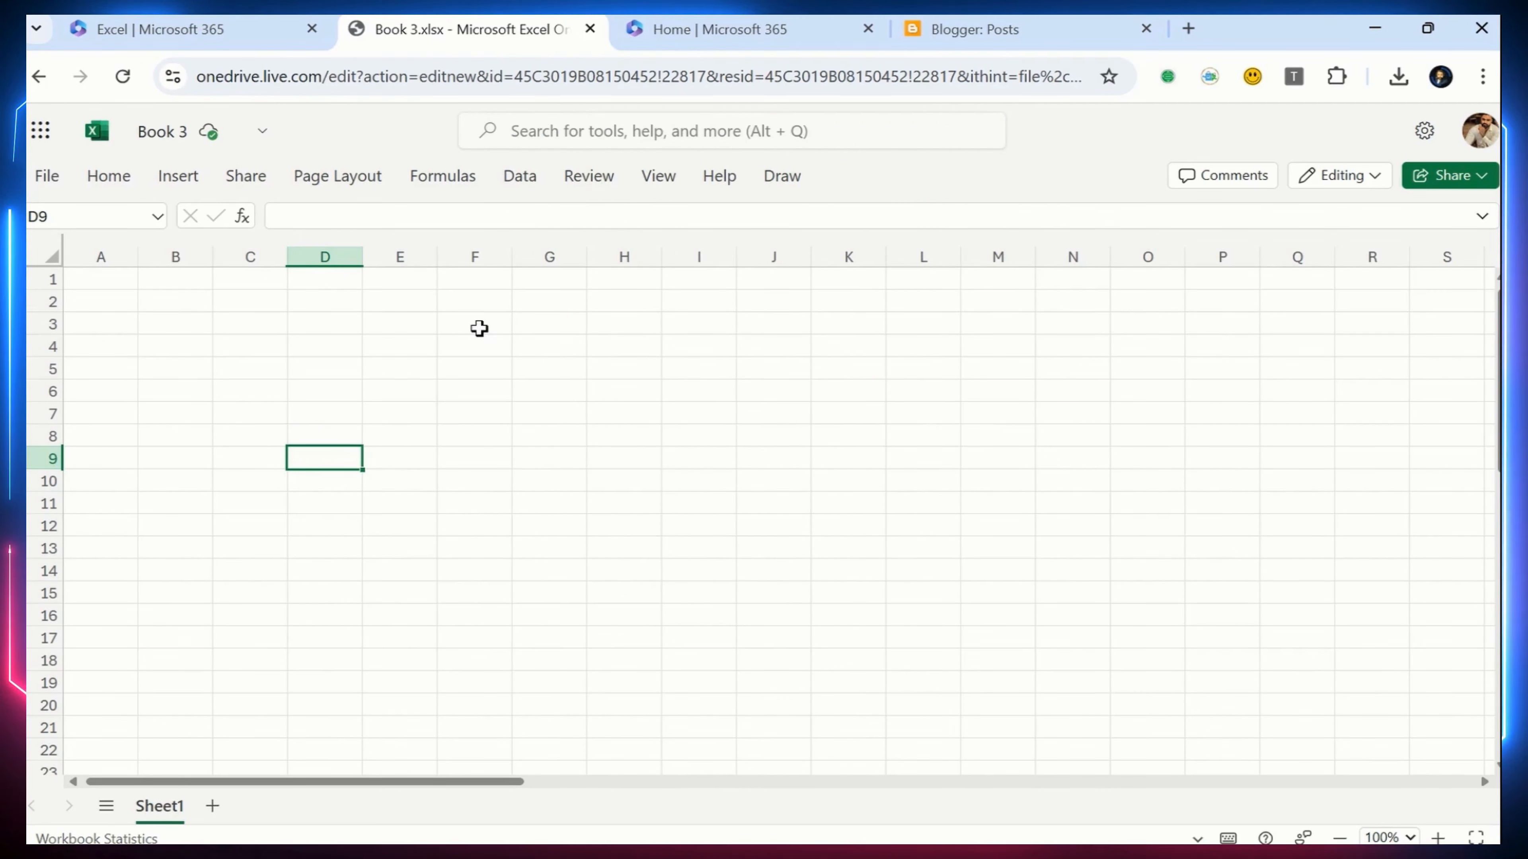
click(692, 30)
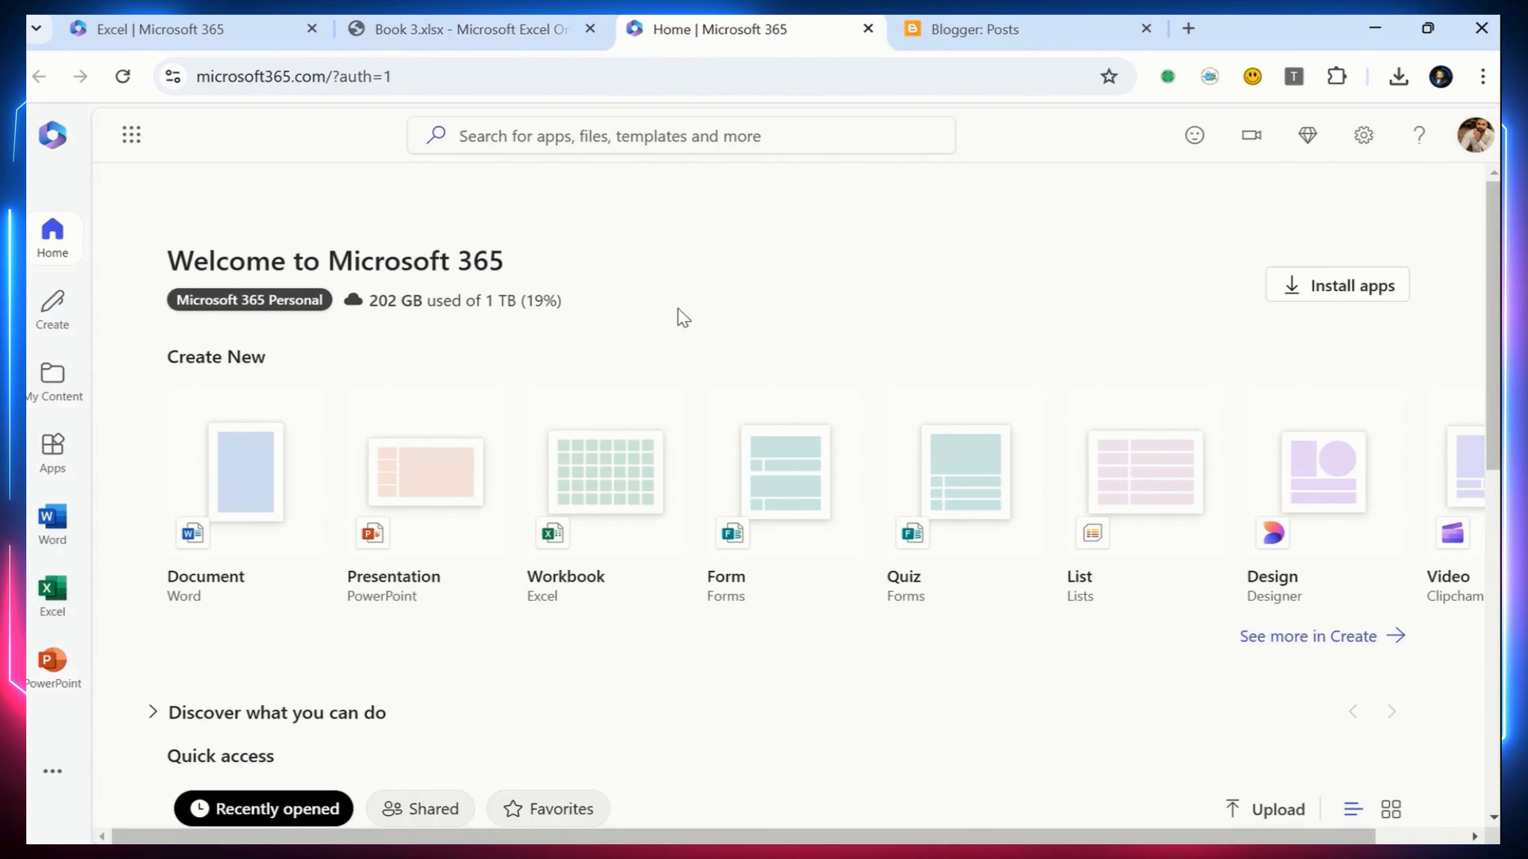
click(983, 31)
click(435, 33)
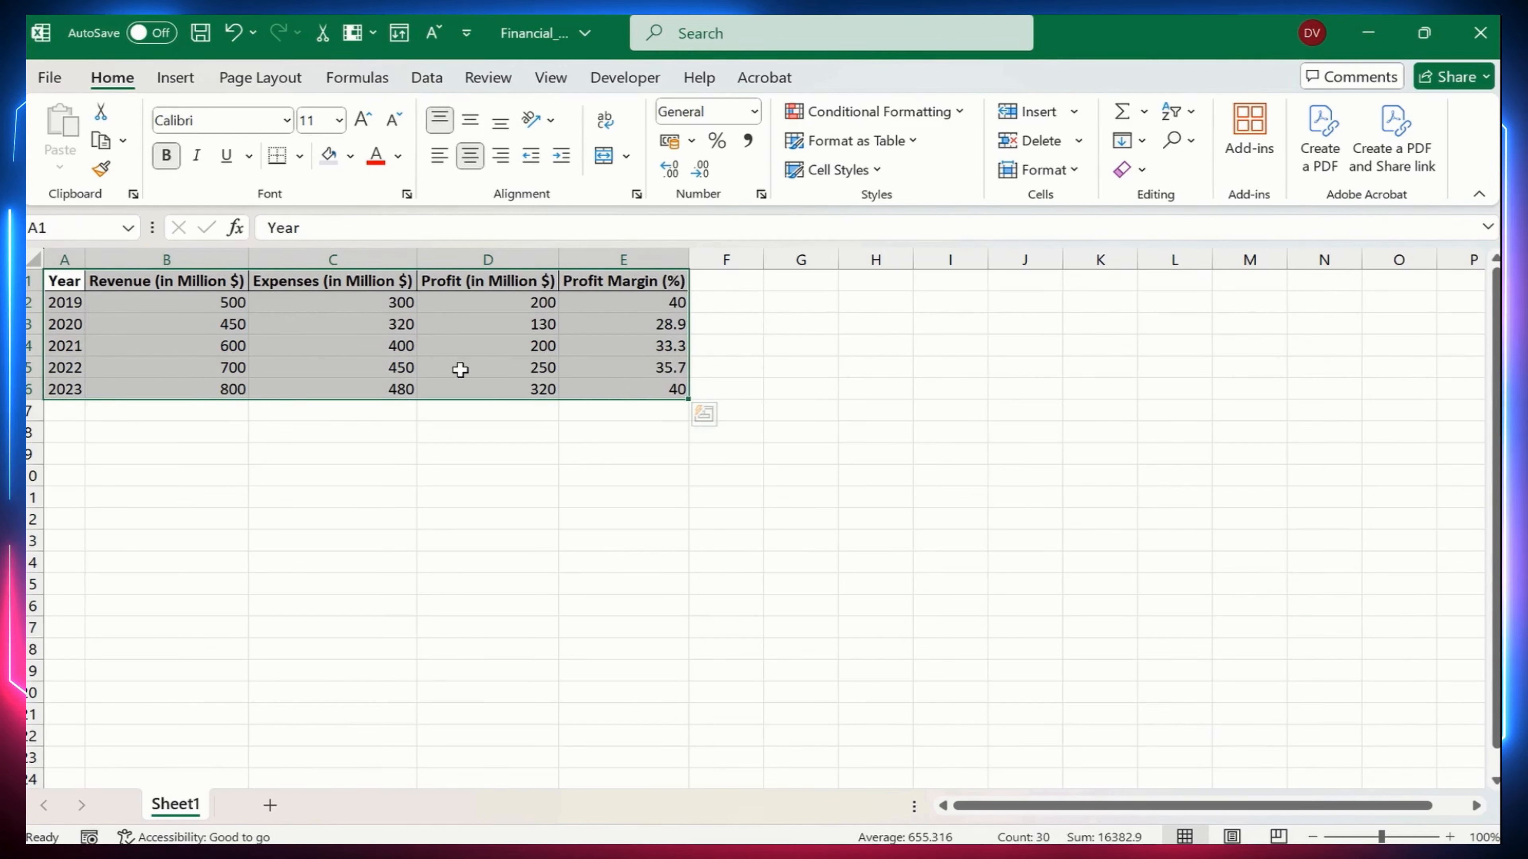
Insert a recommended Stacked Column chart of the selected financial table and place it just below the data
click(165, 83)
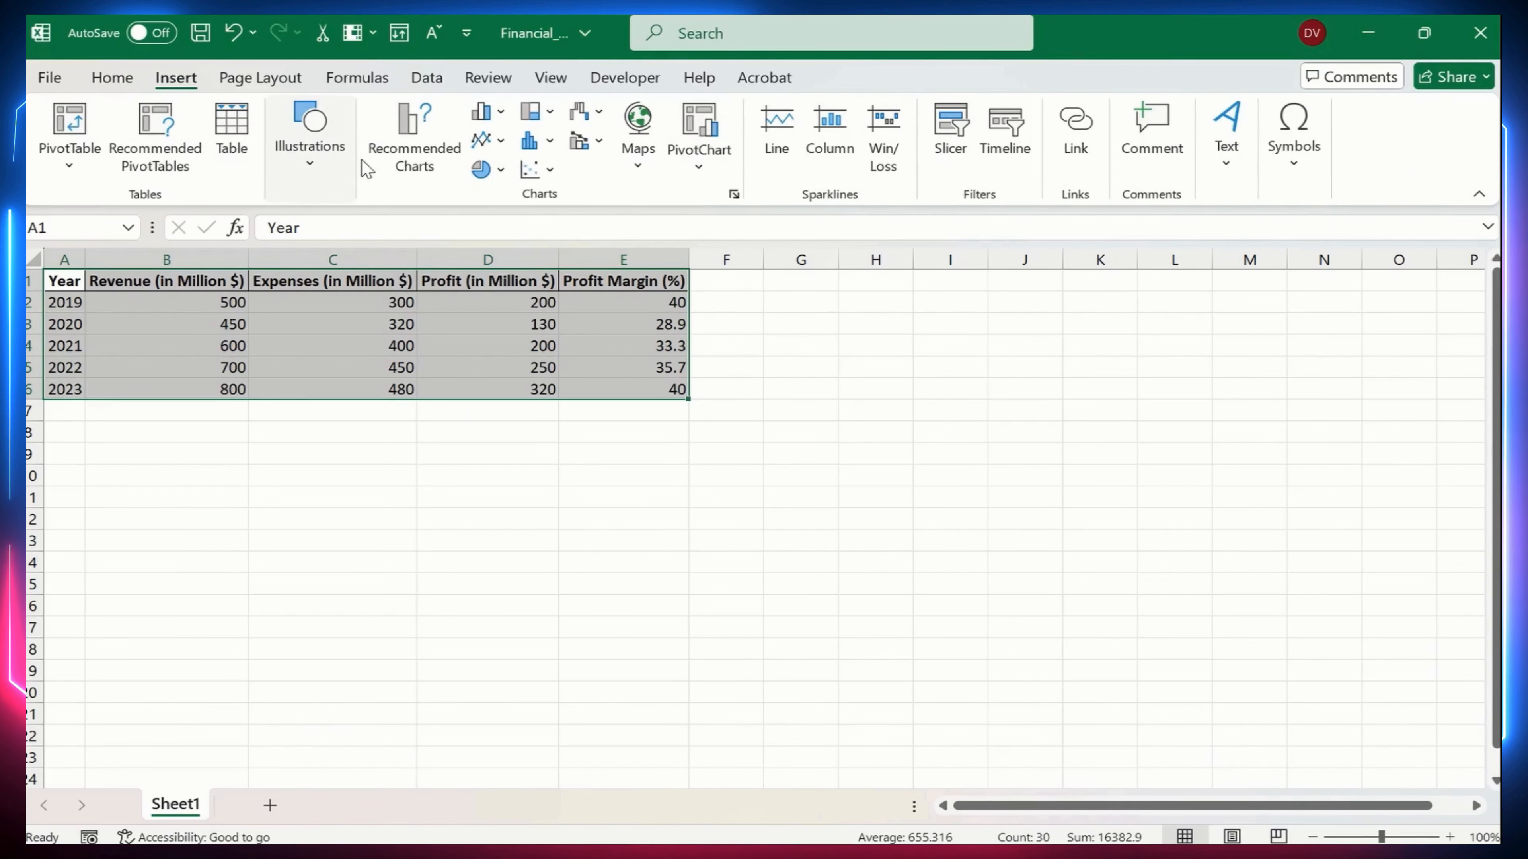
click(408, 146)
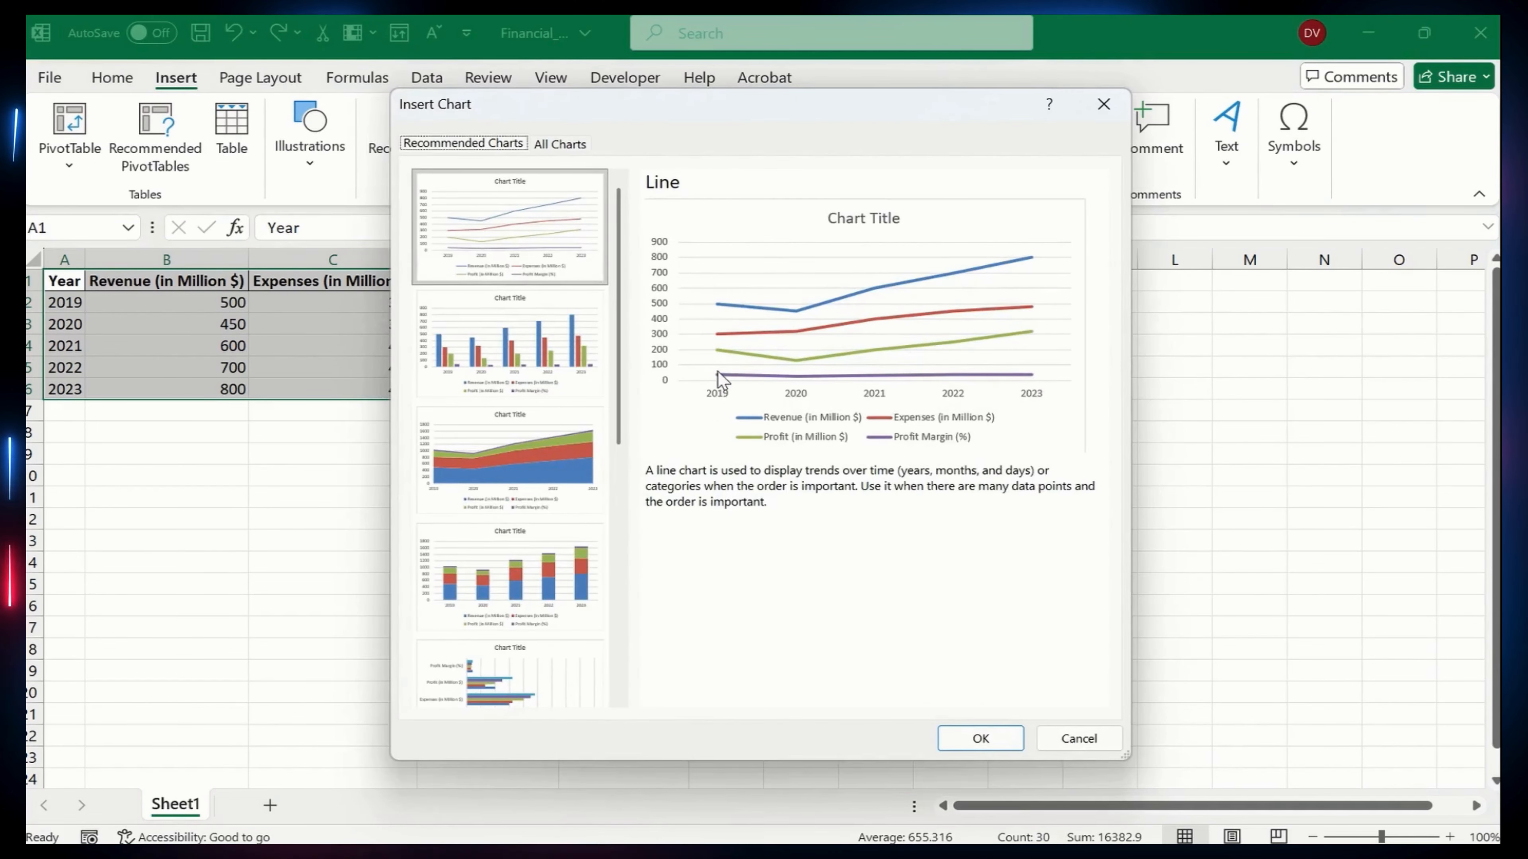
click(589, 570)
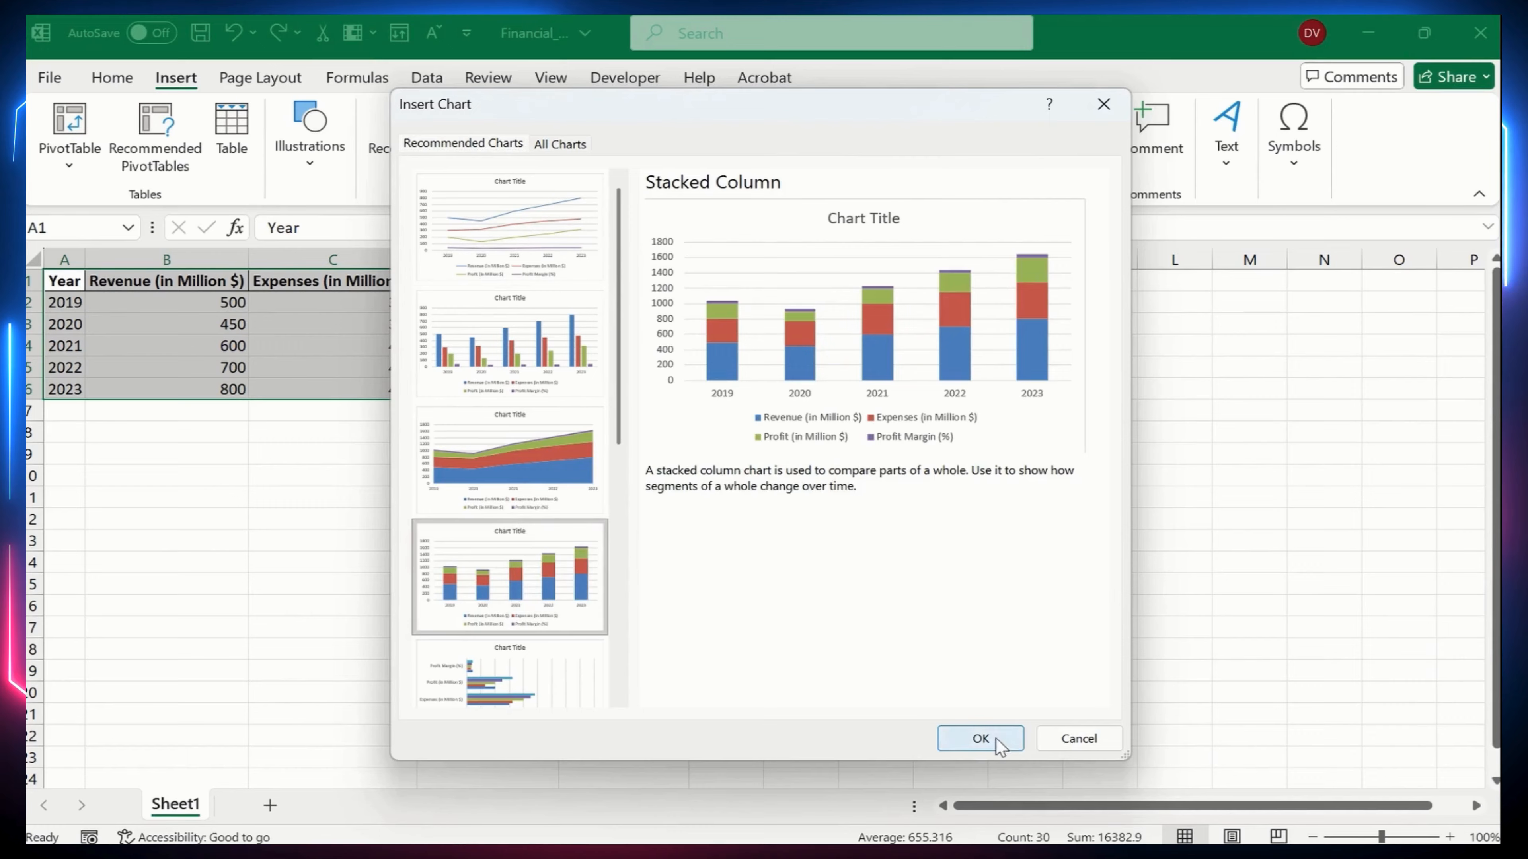
click(980, 739)
drag(935, 393, 557, 455)
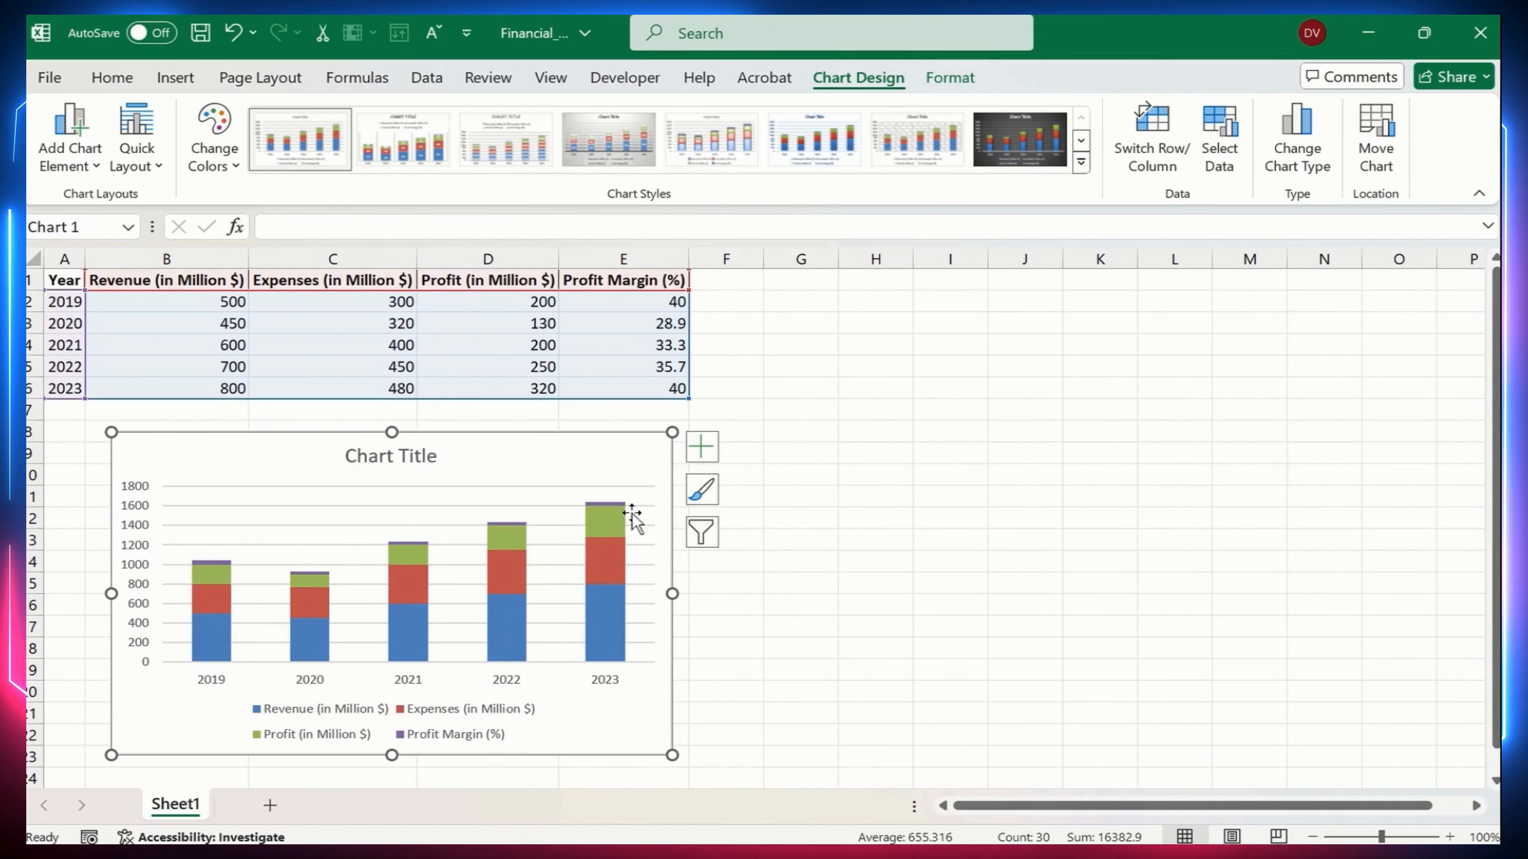
Change the chart type to Combo, with only Profit Margin (%) plotted as a line on the secondary axis
click(1289, 154)
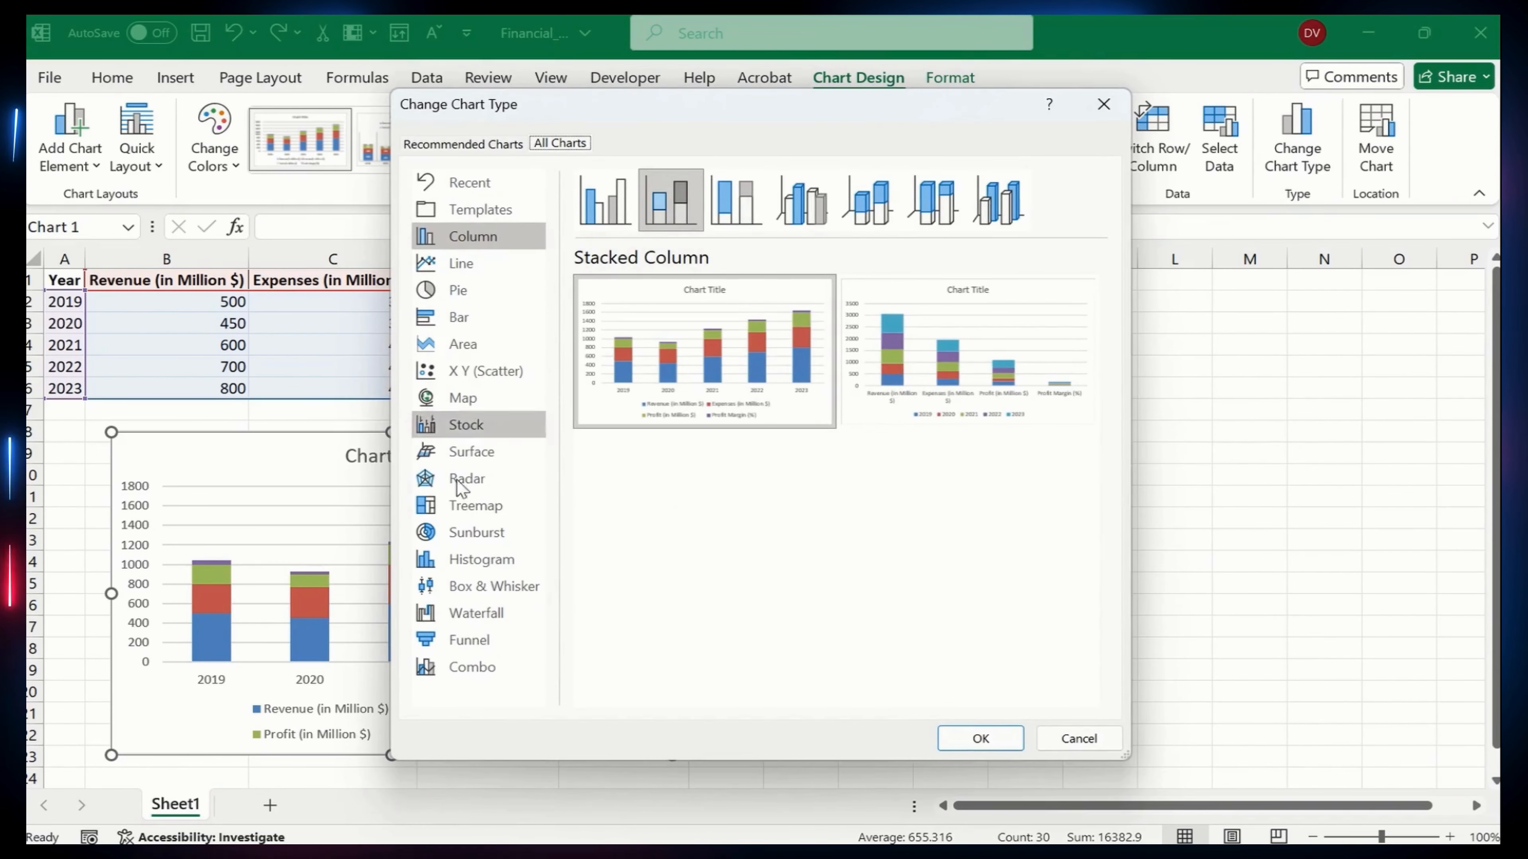
click(478, 667)
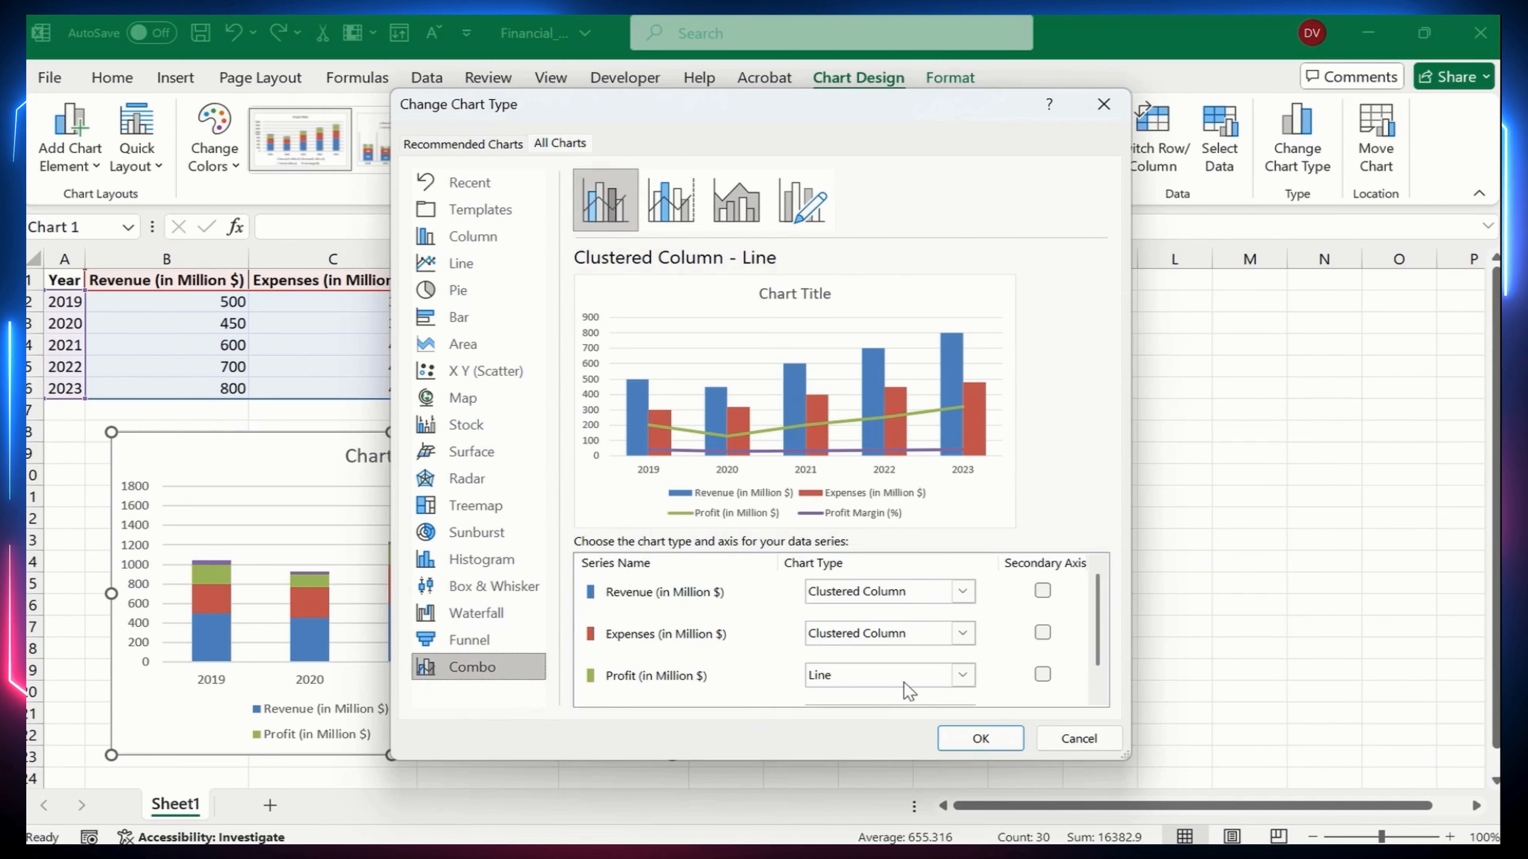
click(1042, 675)
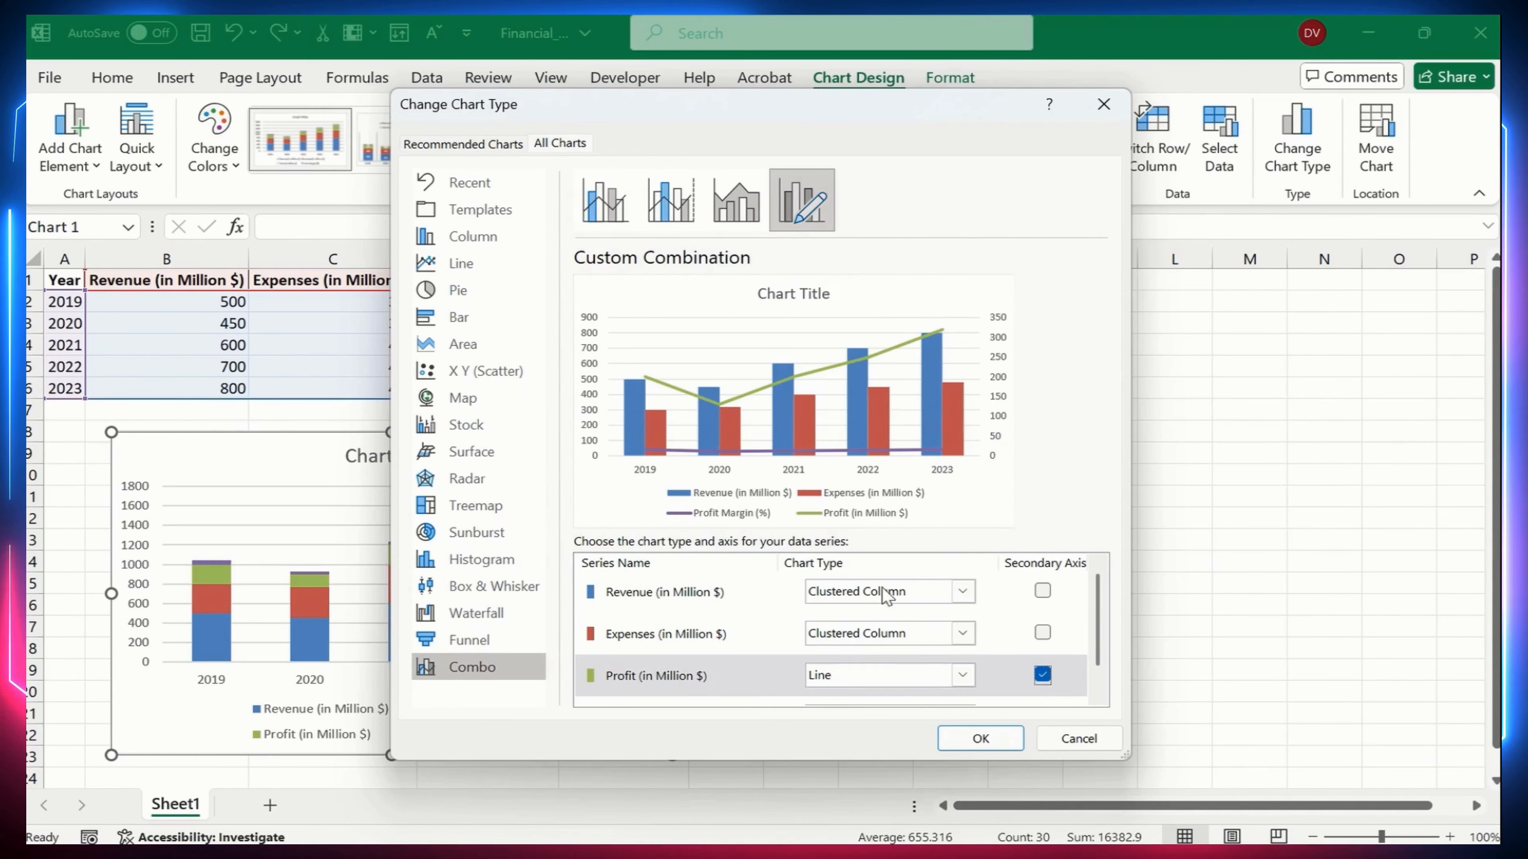
scroll(956, 606, down, 1)
click(872, 685)
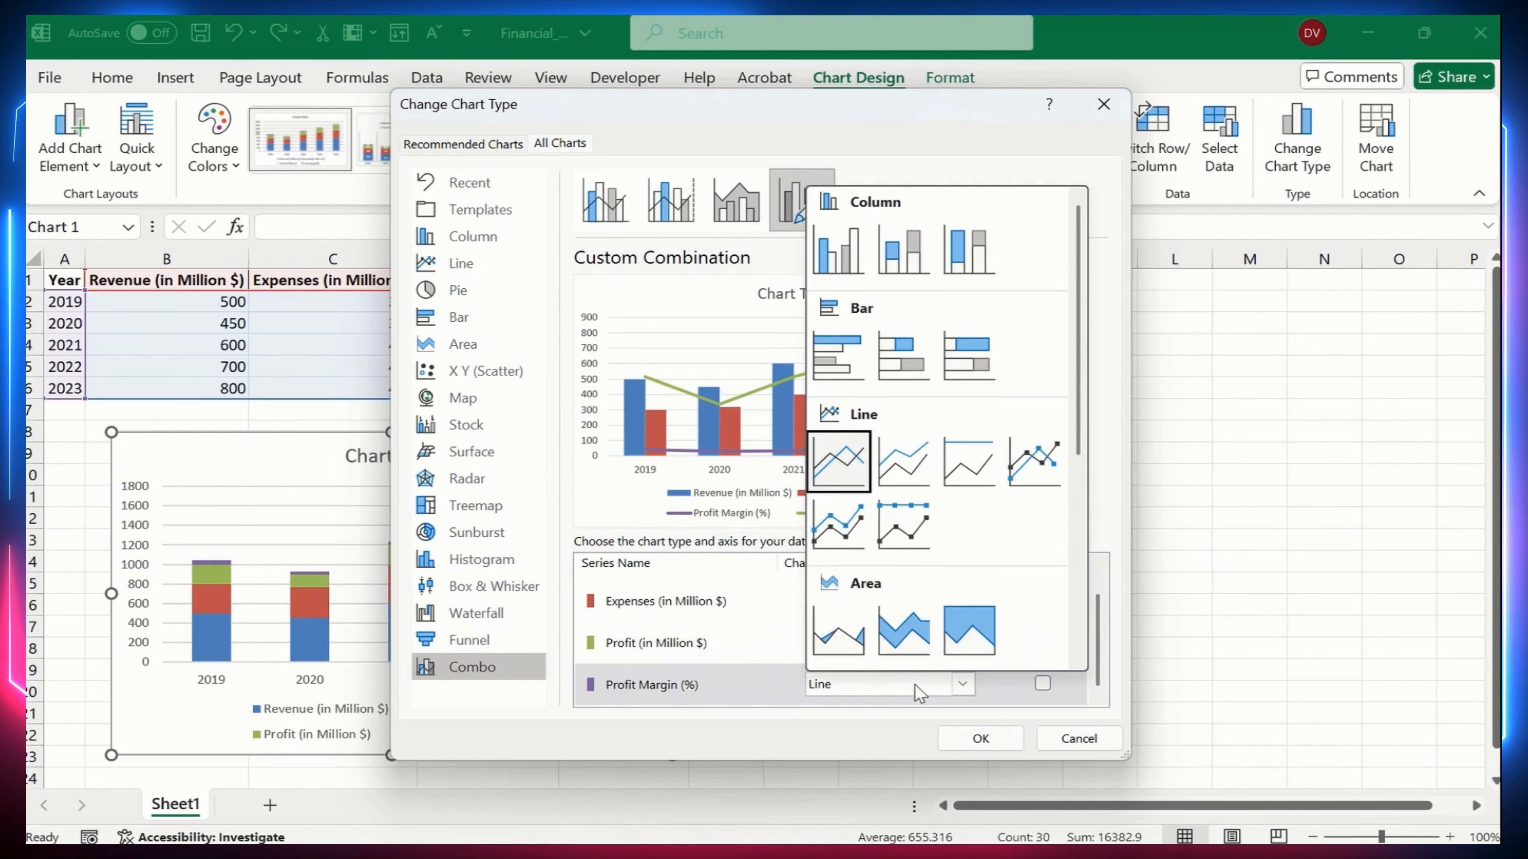
click(744, 662)
click(965, 691)
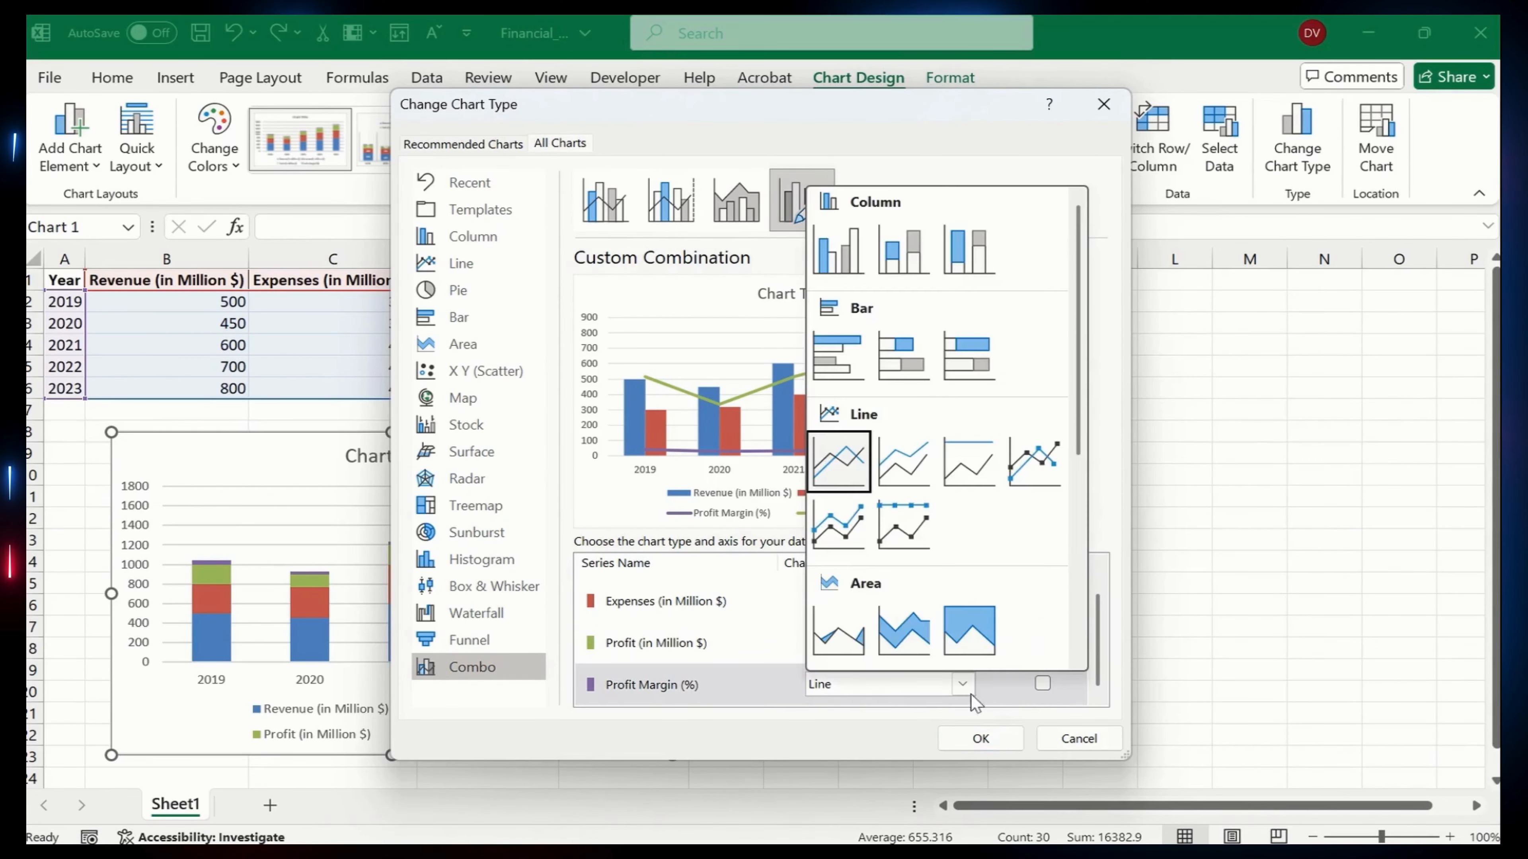
click(1043, 684)
click(1042, 642)
Set the Profit (in Million $) series to Stacked Column and apply the custom combination to the chart
click(894, 642)
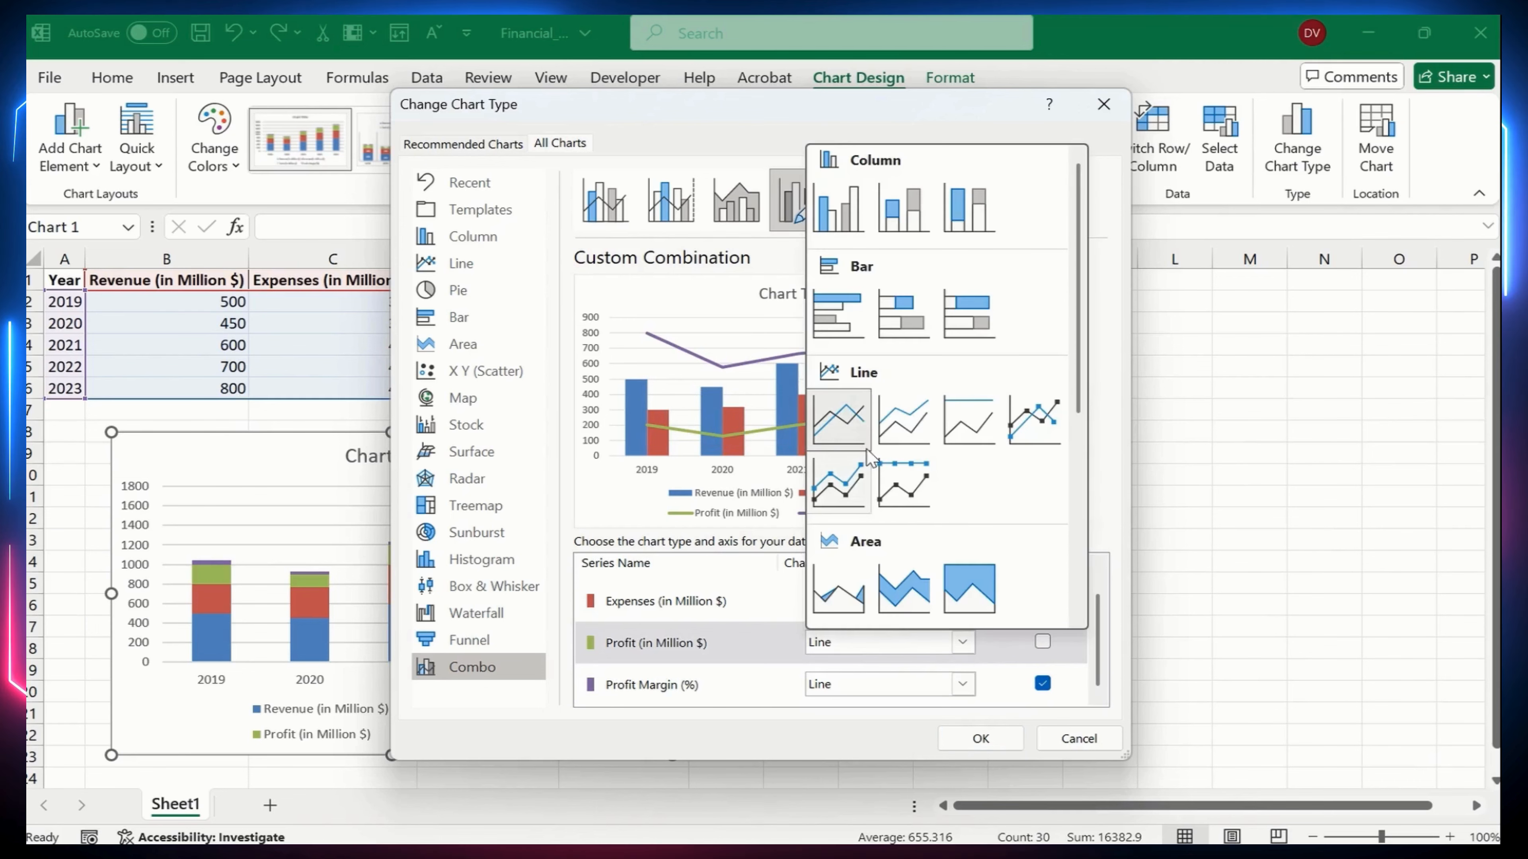
click(903, 208)
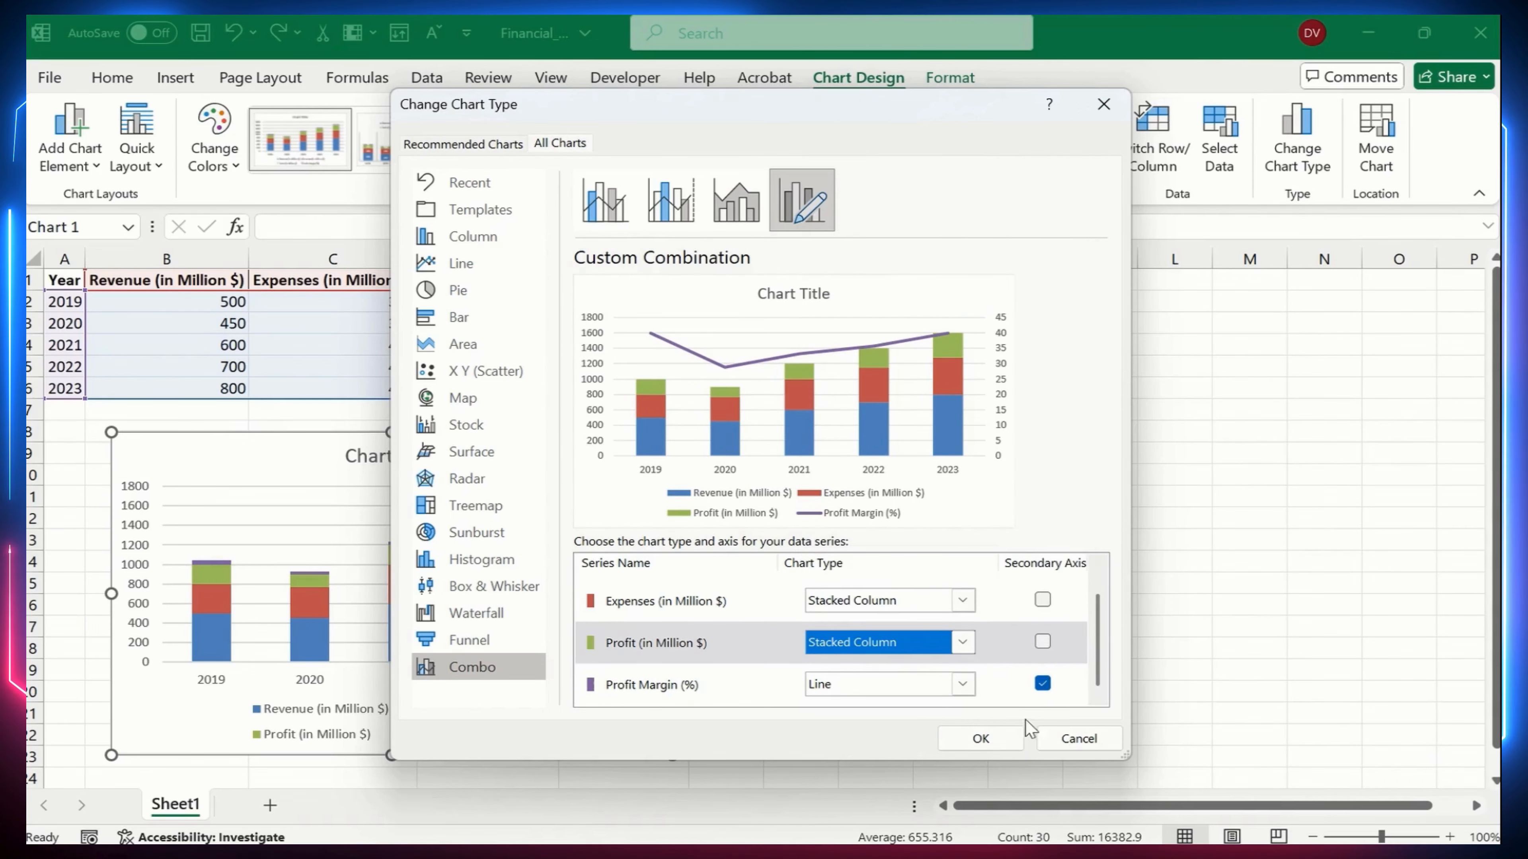
click(981, 739)
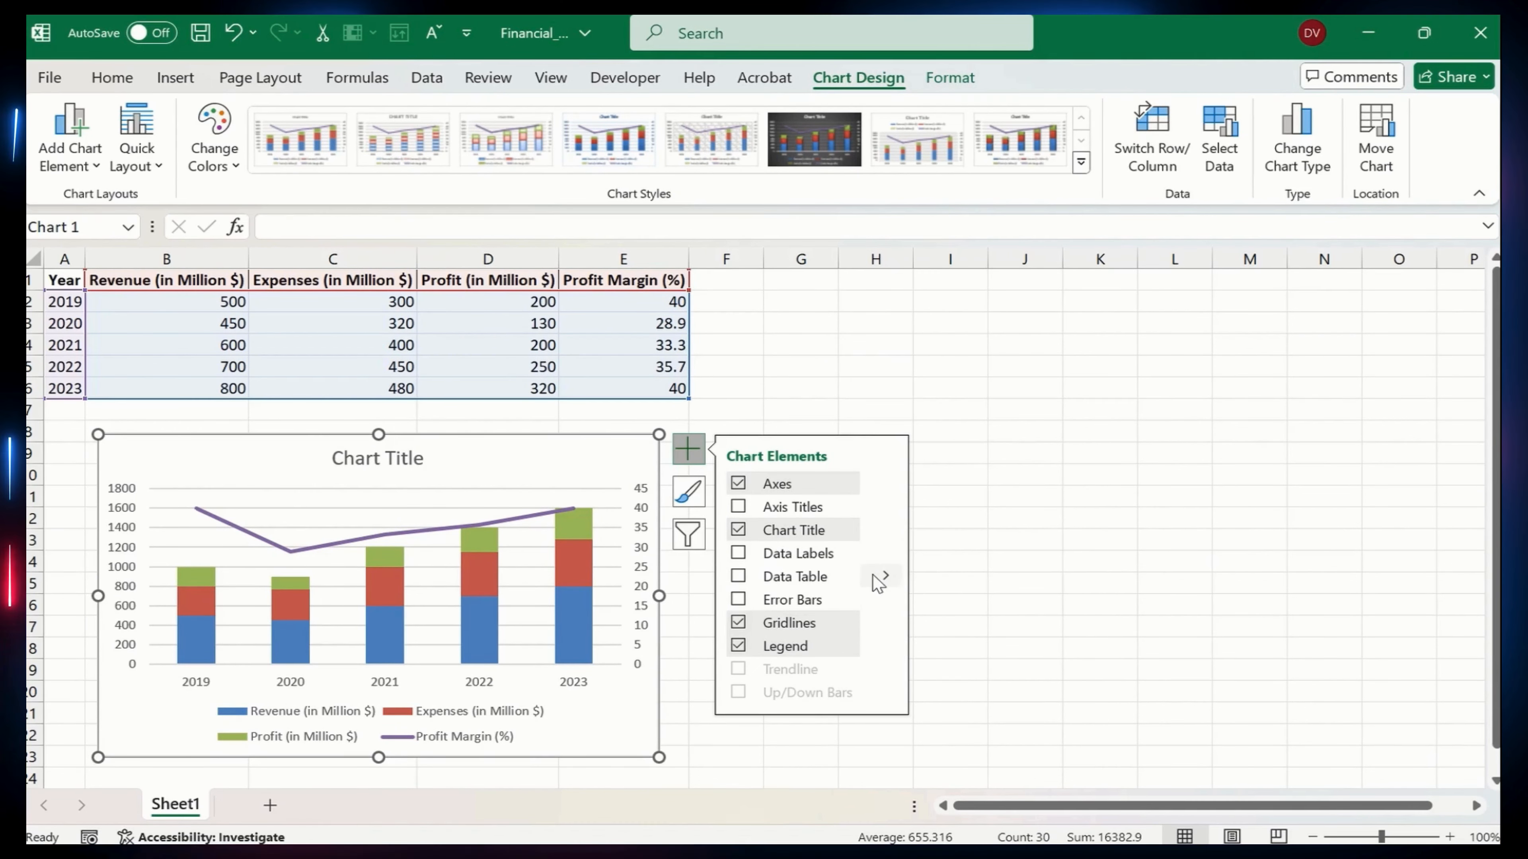
Replace the chart's Primary Major Horizontal gridlines with Primary Major Vertical gridlines
click(885, 622)
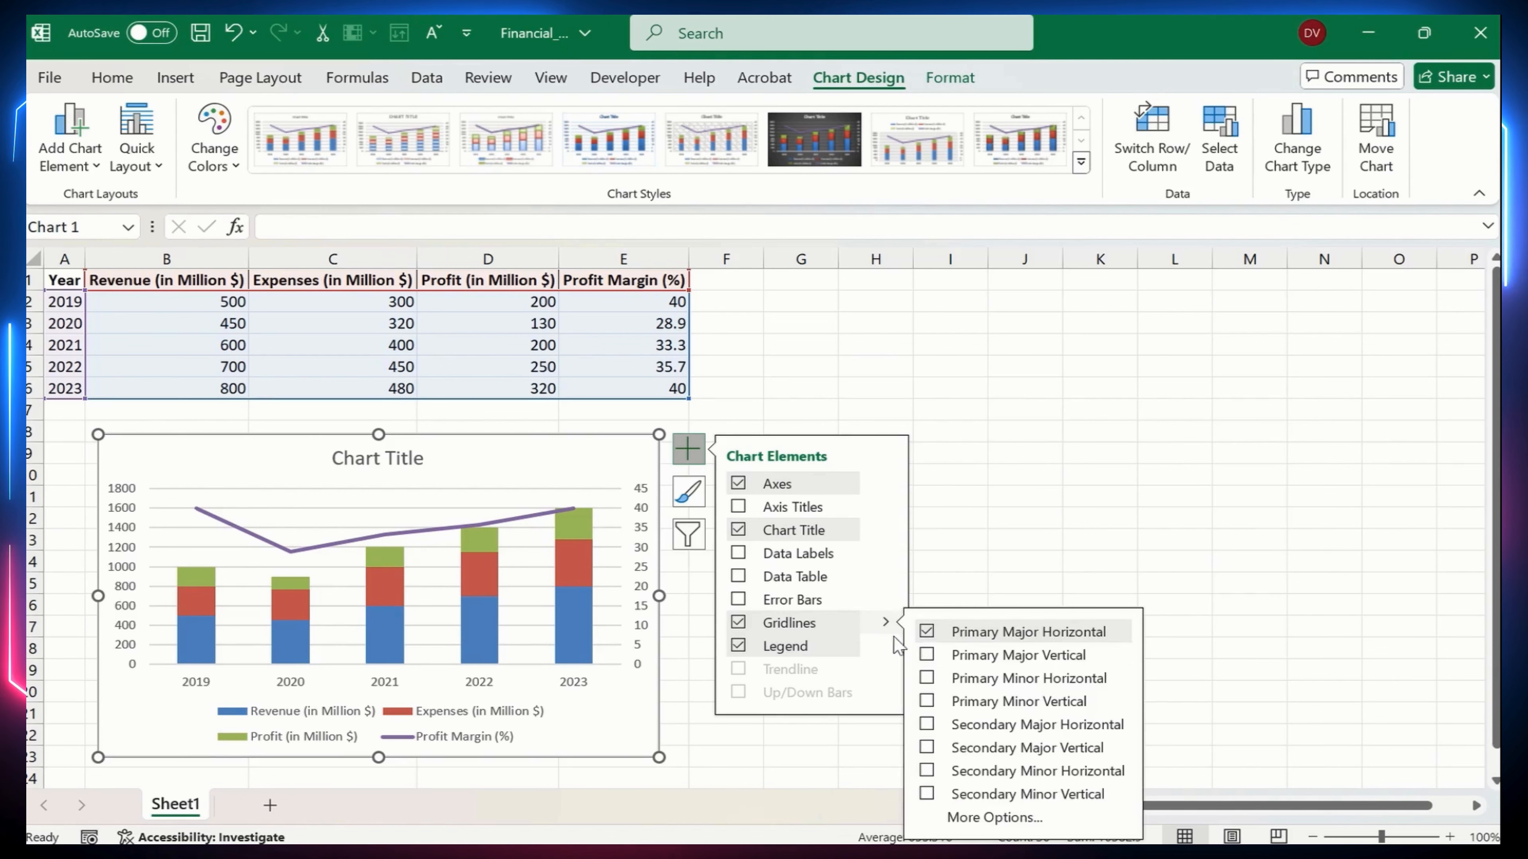
click(927, 632)
click(927, 655)
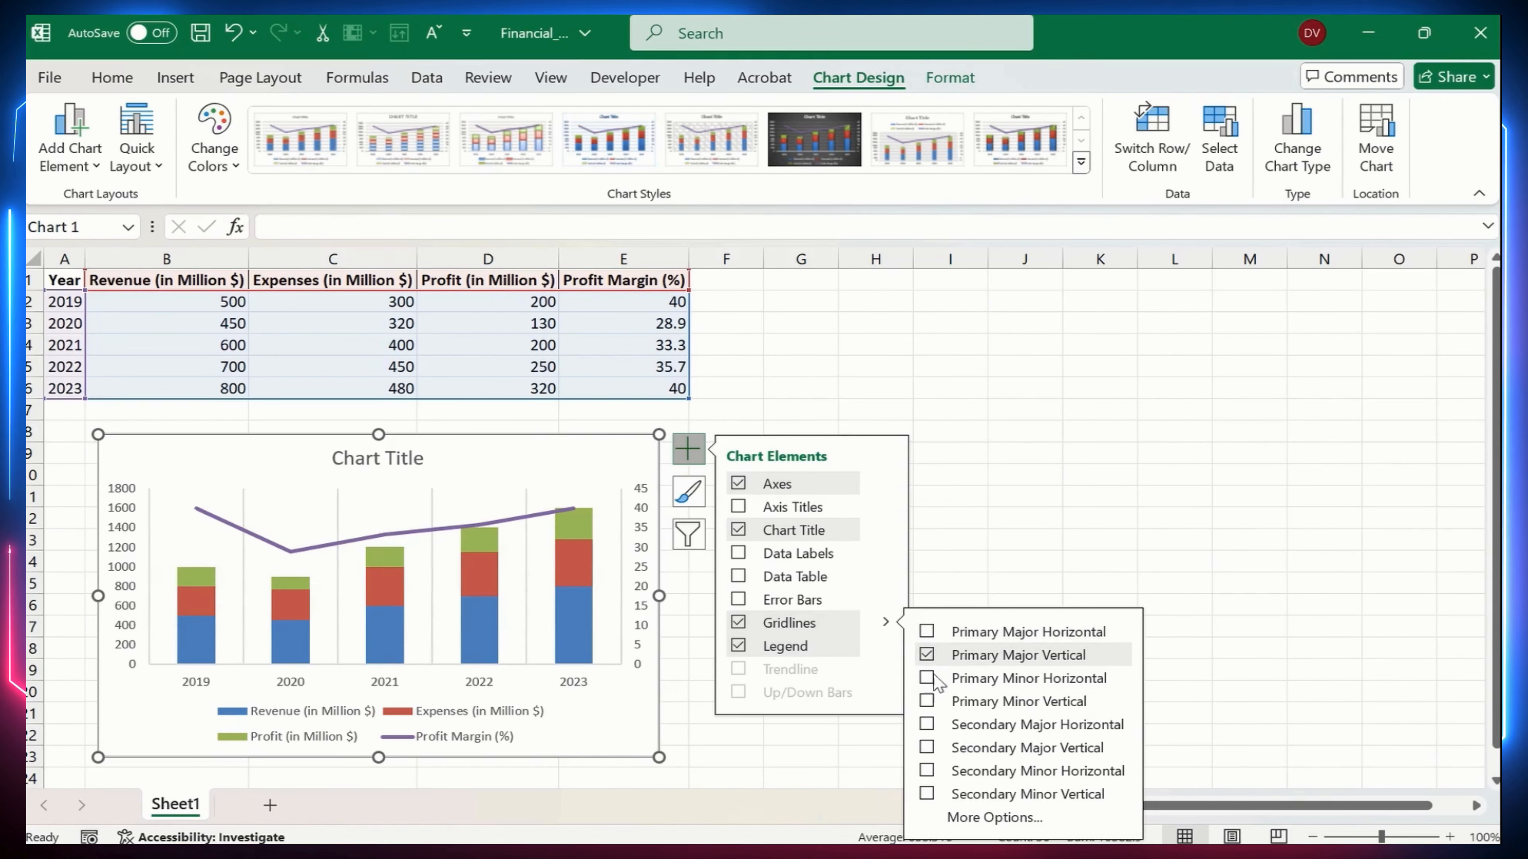
Delete the chart title and shift the chart slightly up and to the left beneath the table
click(402, 461)
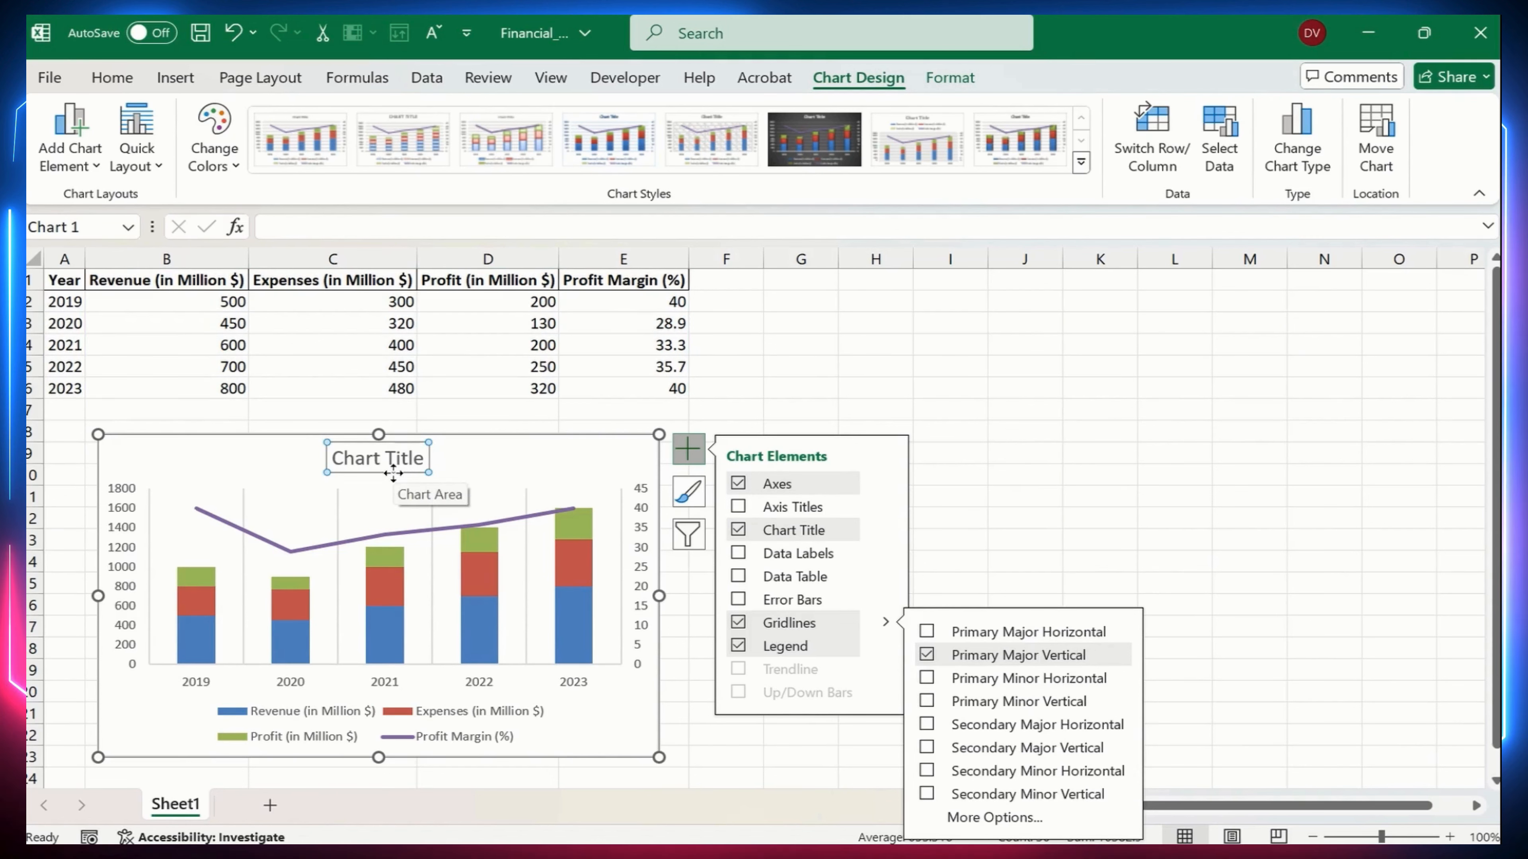
key(Delete)
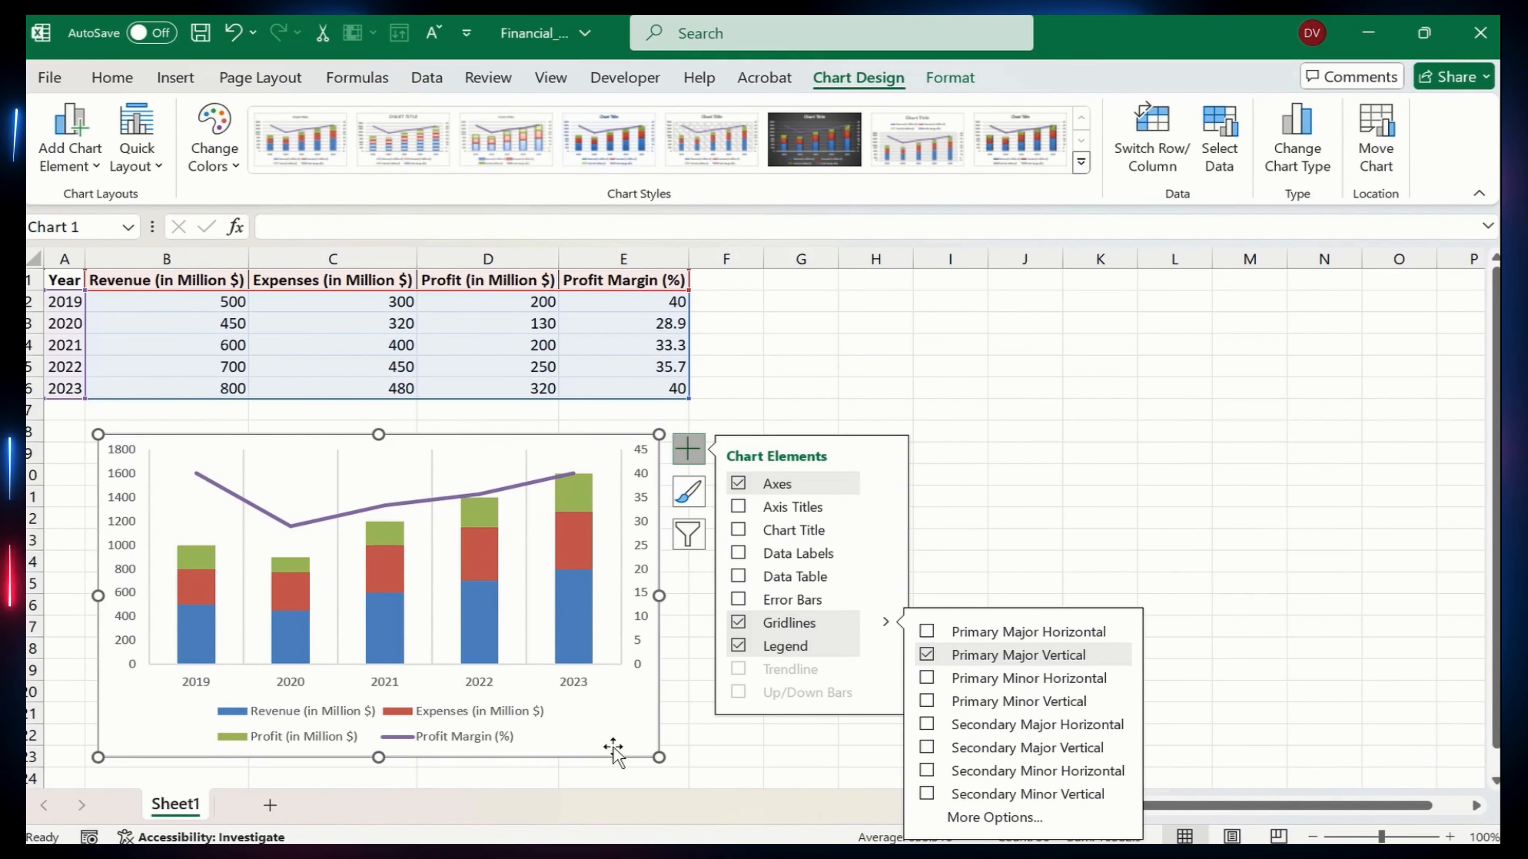
click(699, 735)
click(625, 748)
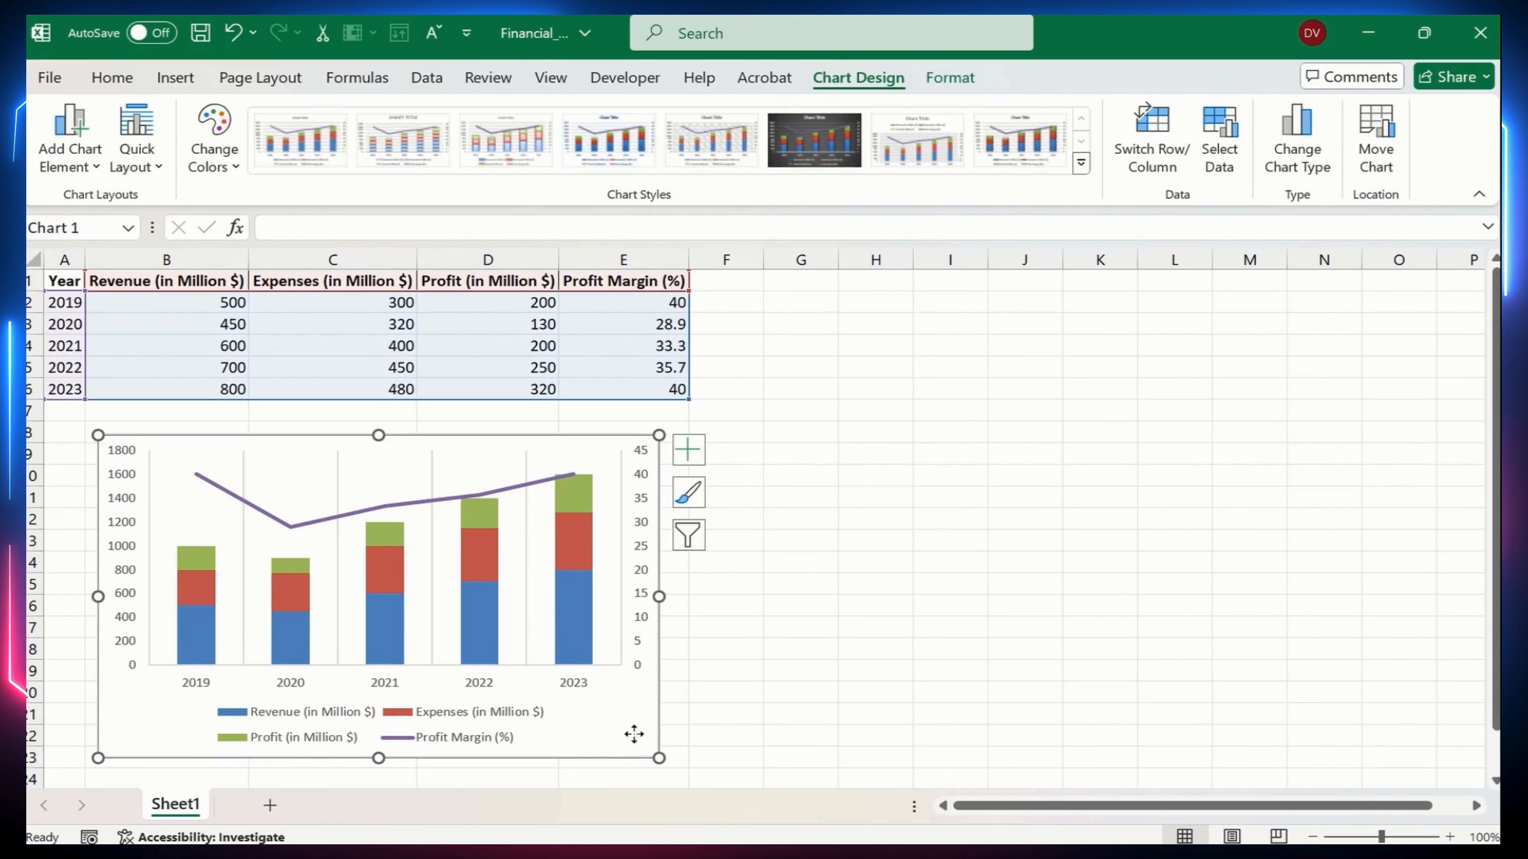
drag(633, 734, 622, 724)
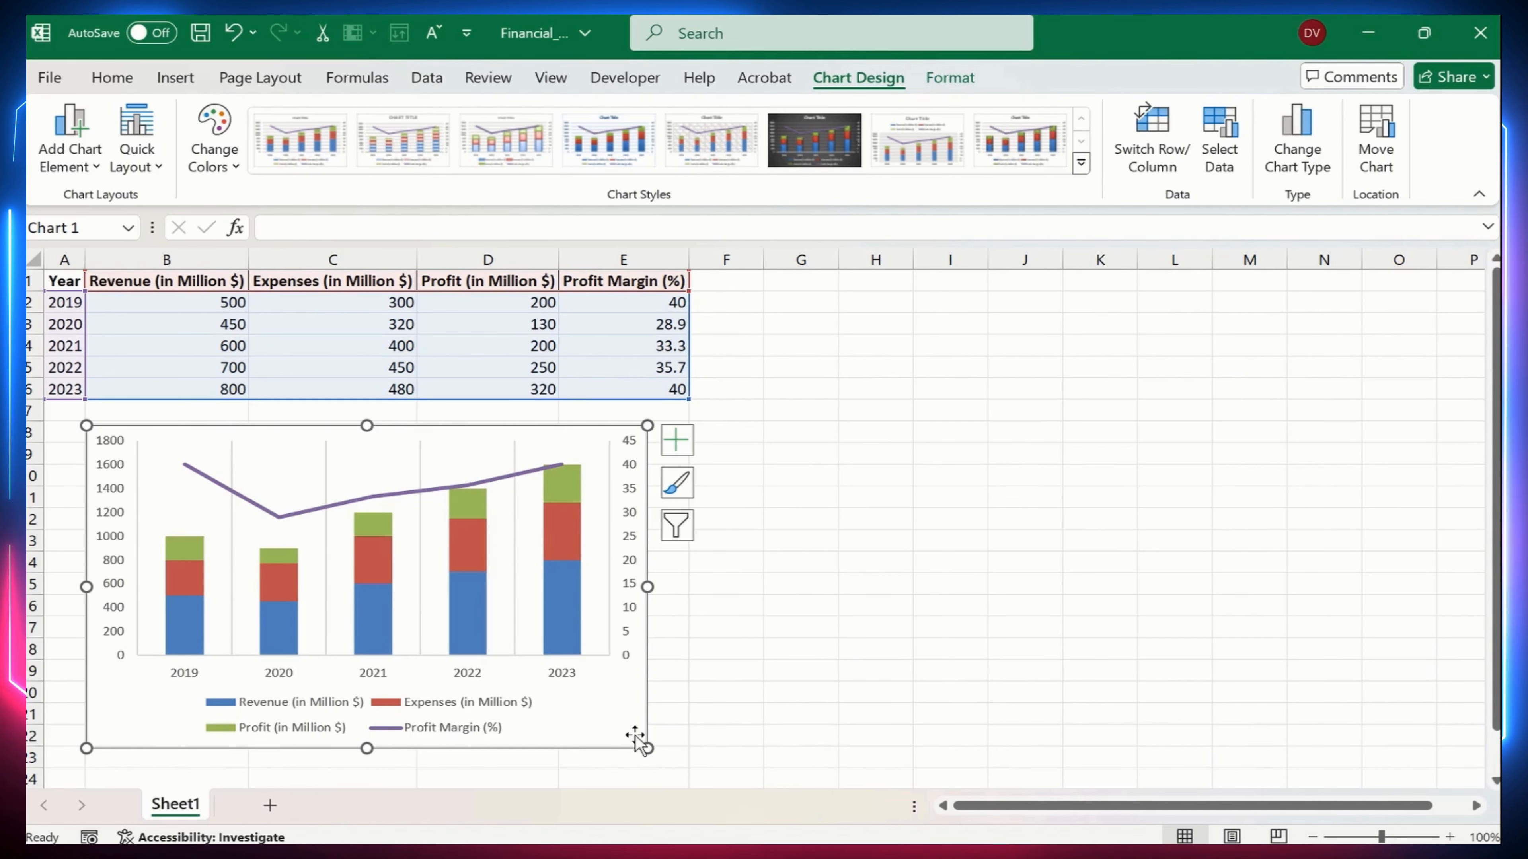
Copy the whole financial table, A1:E6, including its header row
click(108, 321)
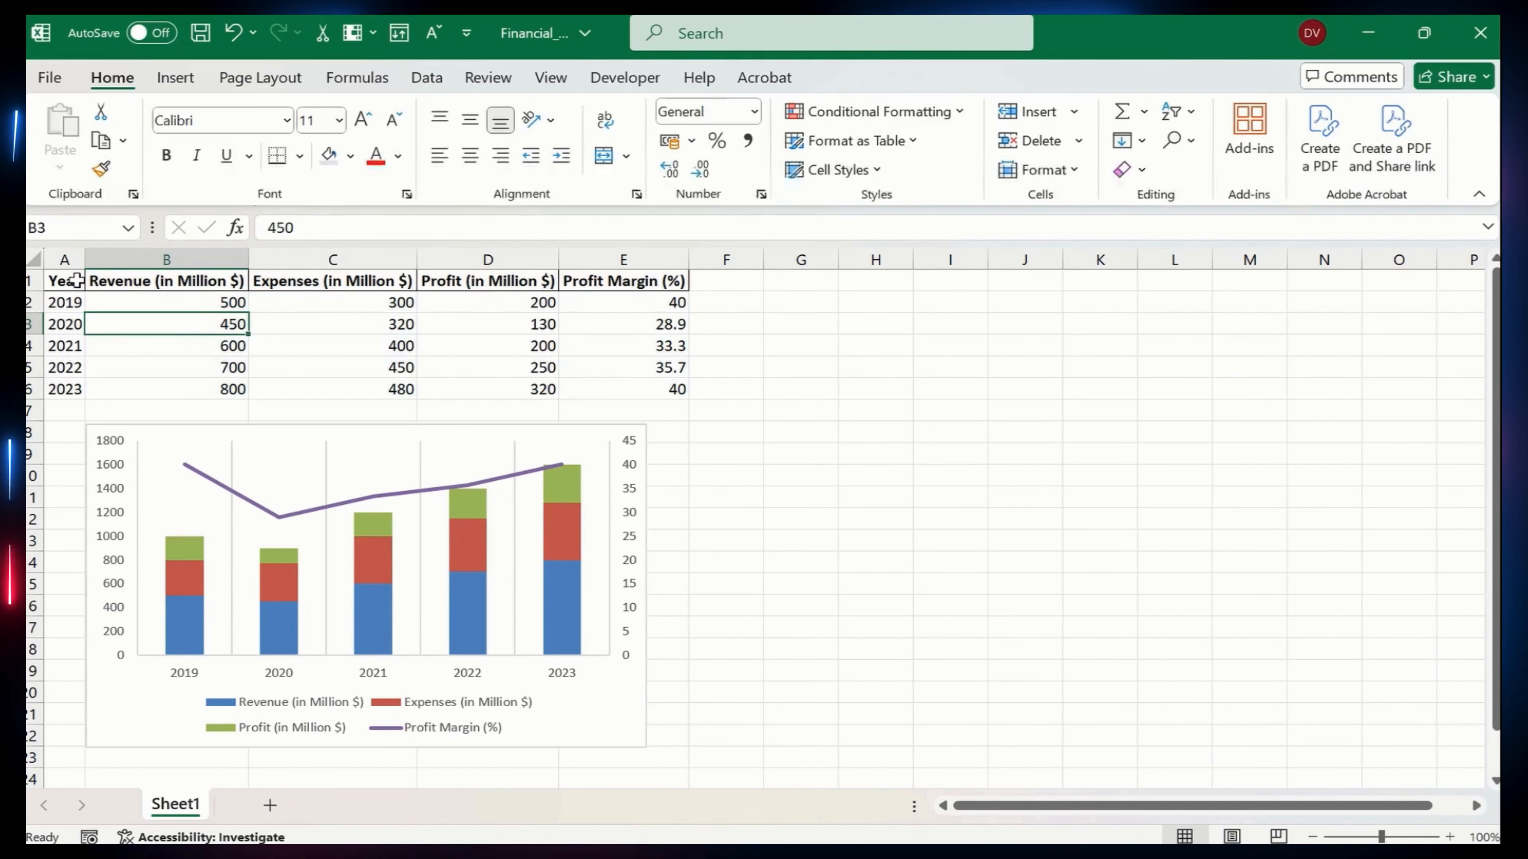
drag(64, 281, 642, 386)
key(ctrl+c)
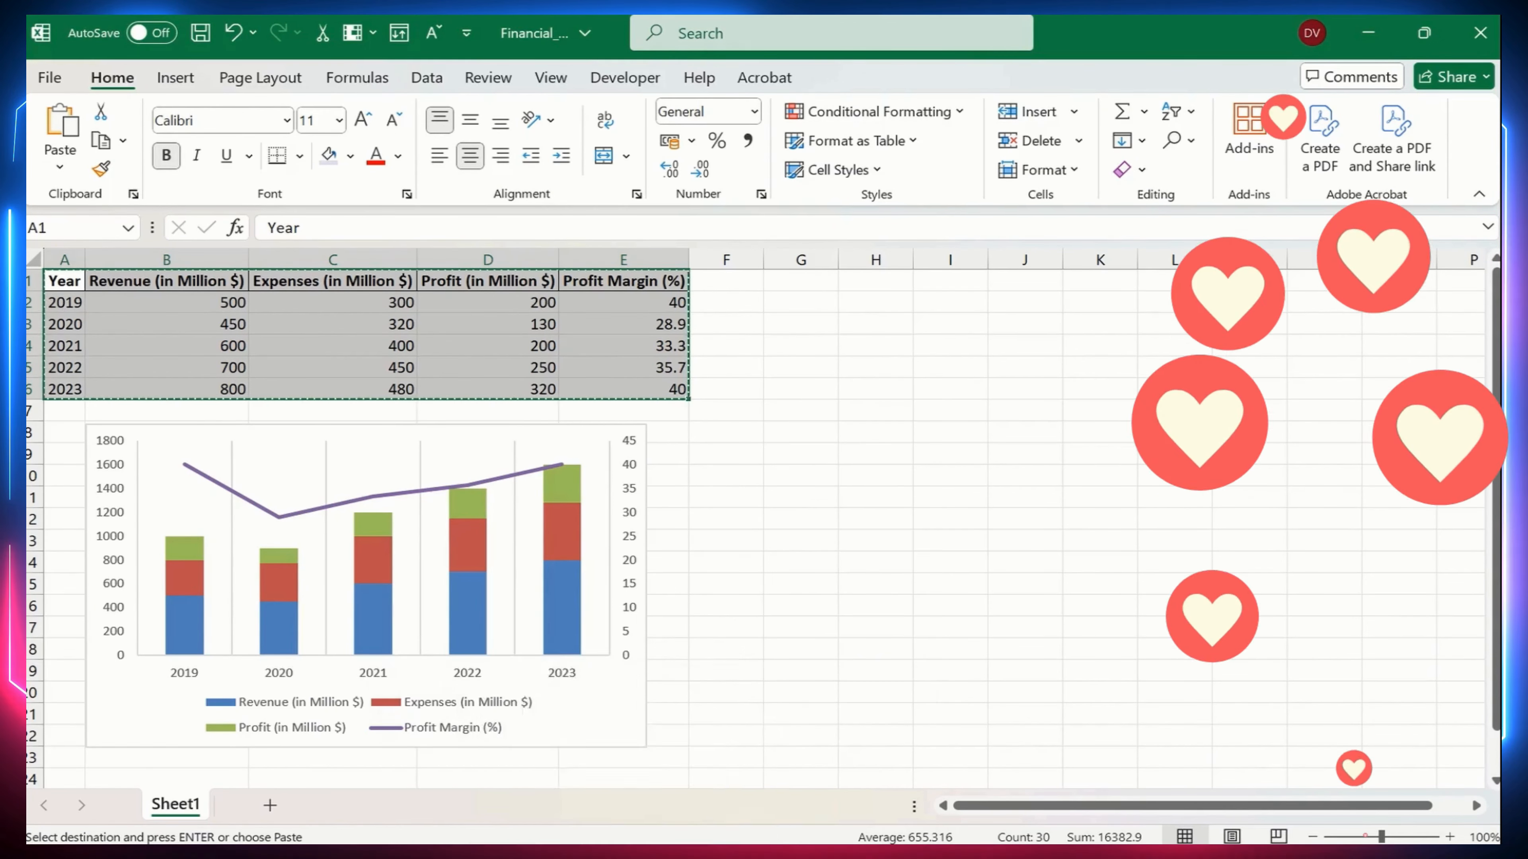
Switch to the Microsoft 365 home page in the browser and create a new Excel workbook
mouse_move(644, 854)
click(631, 742)
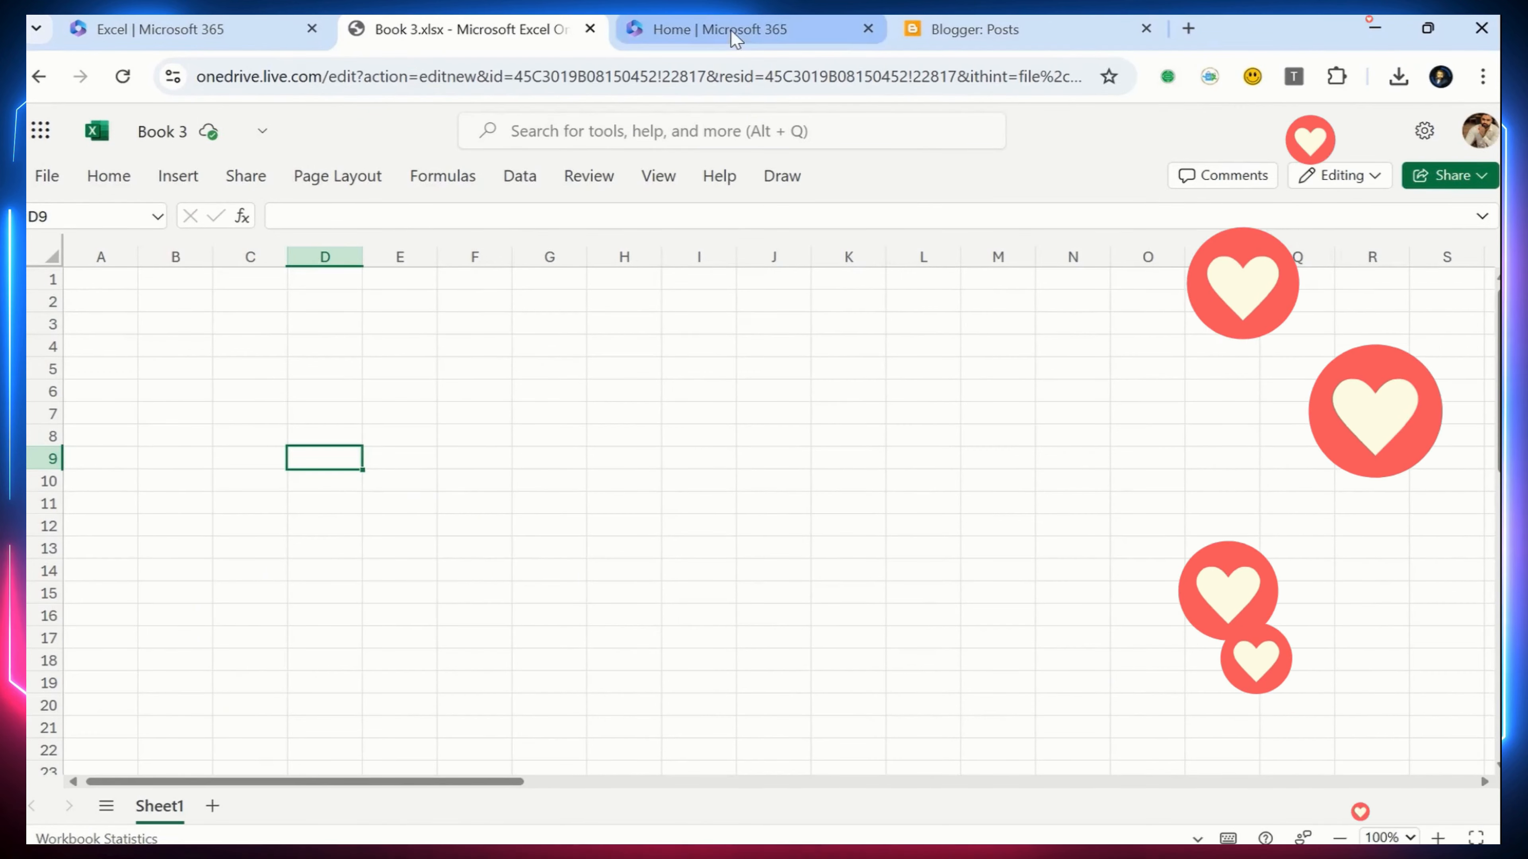
click(715, 29)
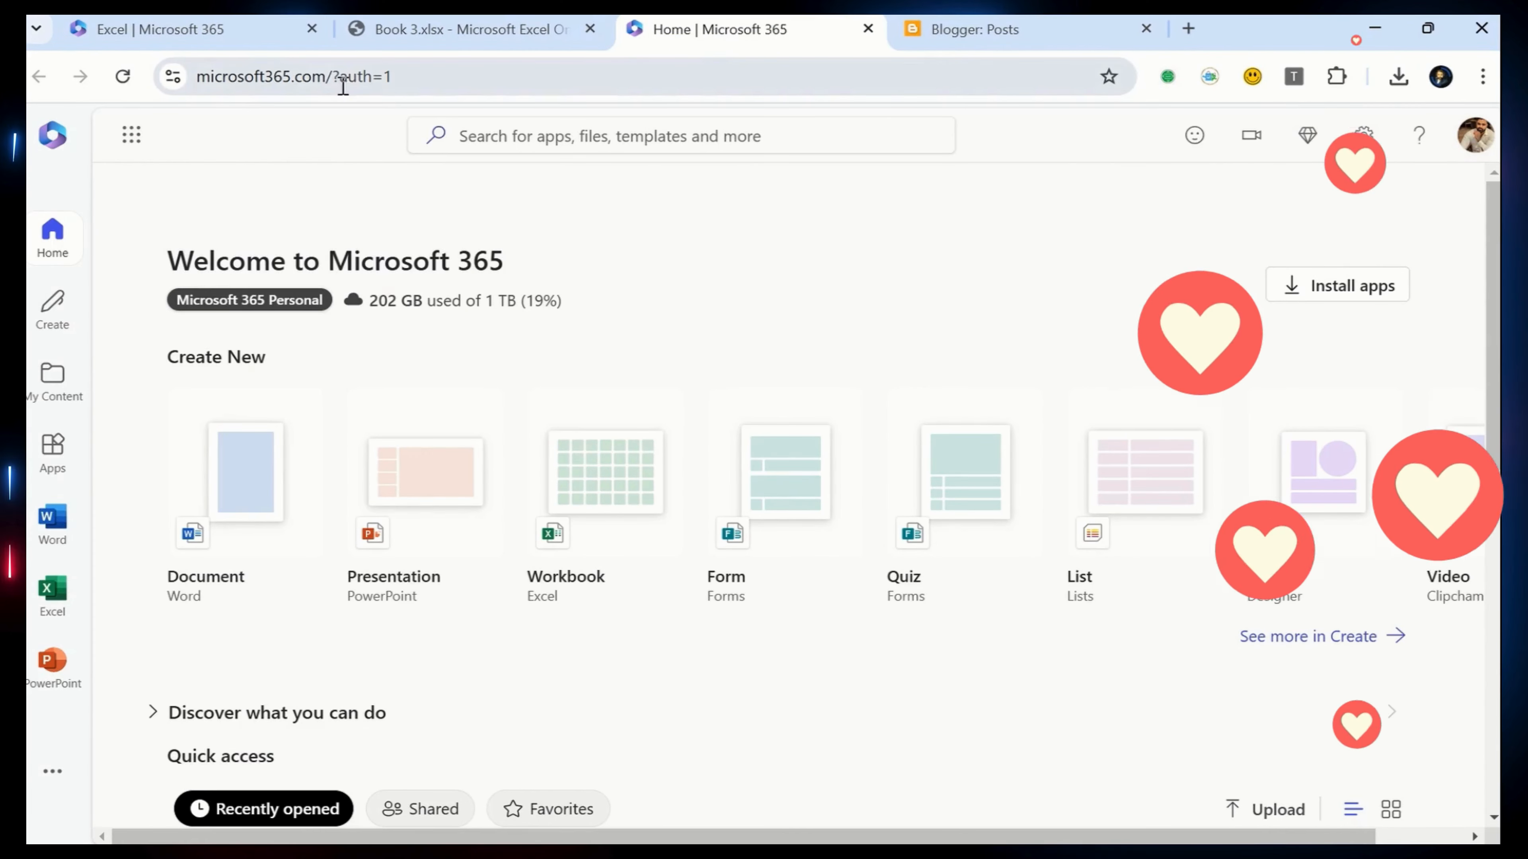
click(490, 76)
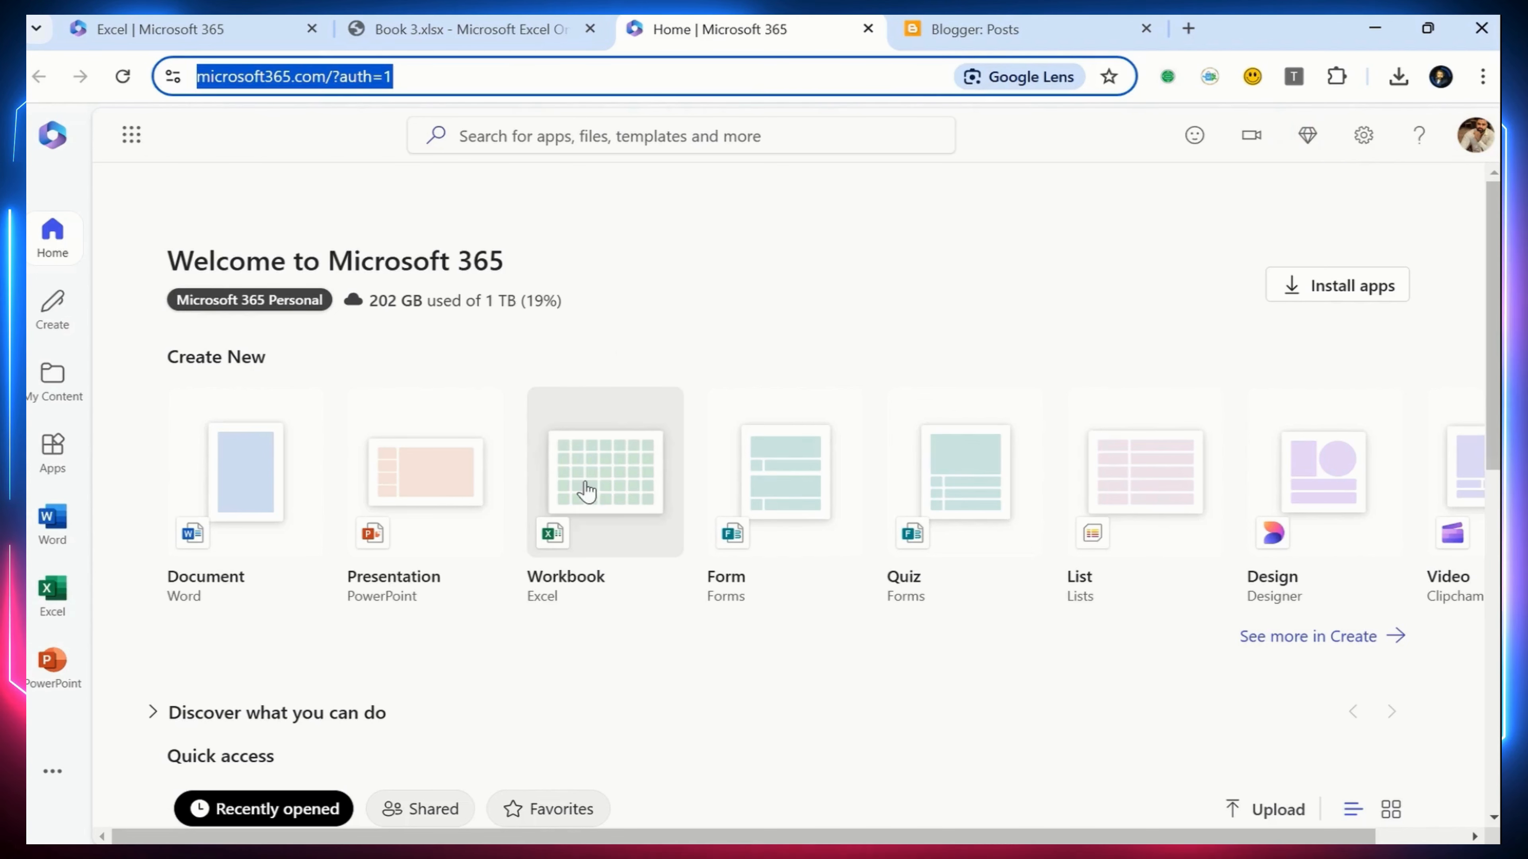
click(601, 470)
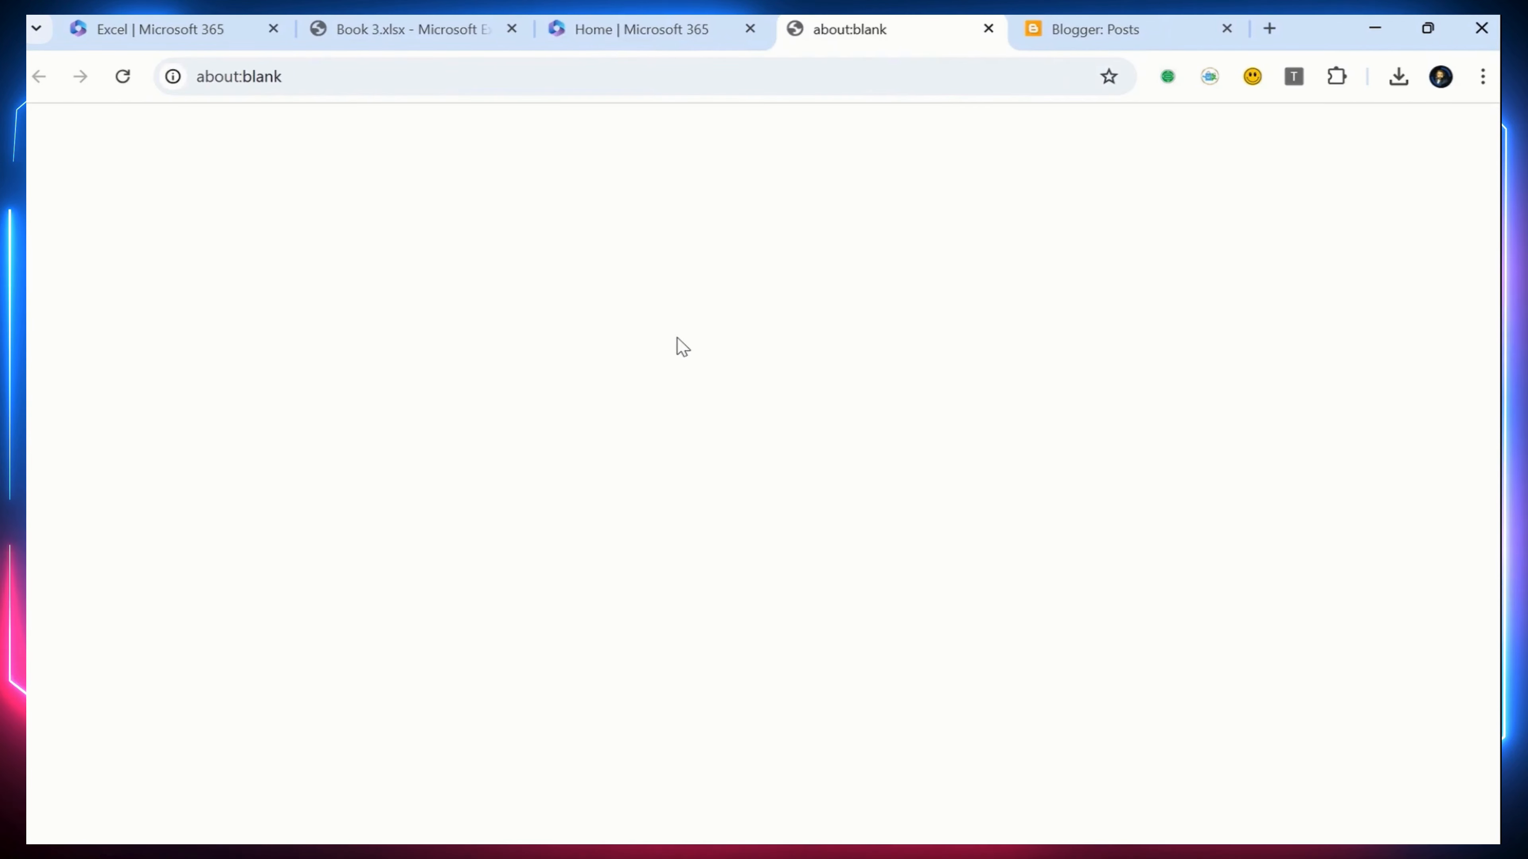
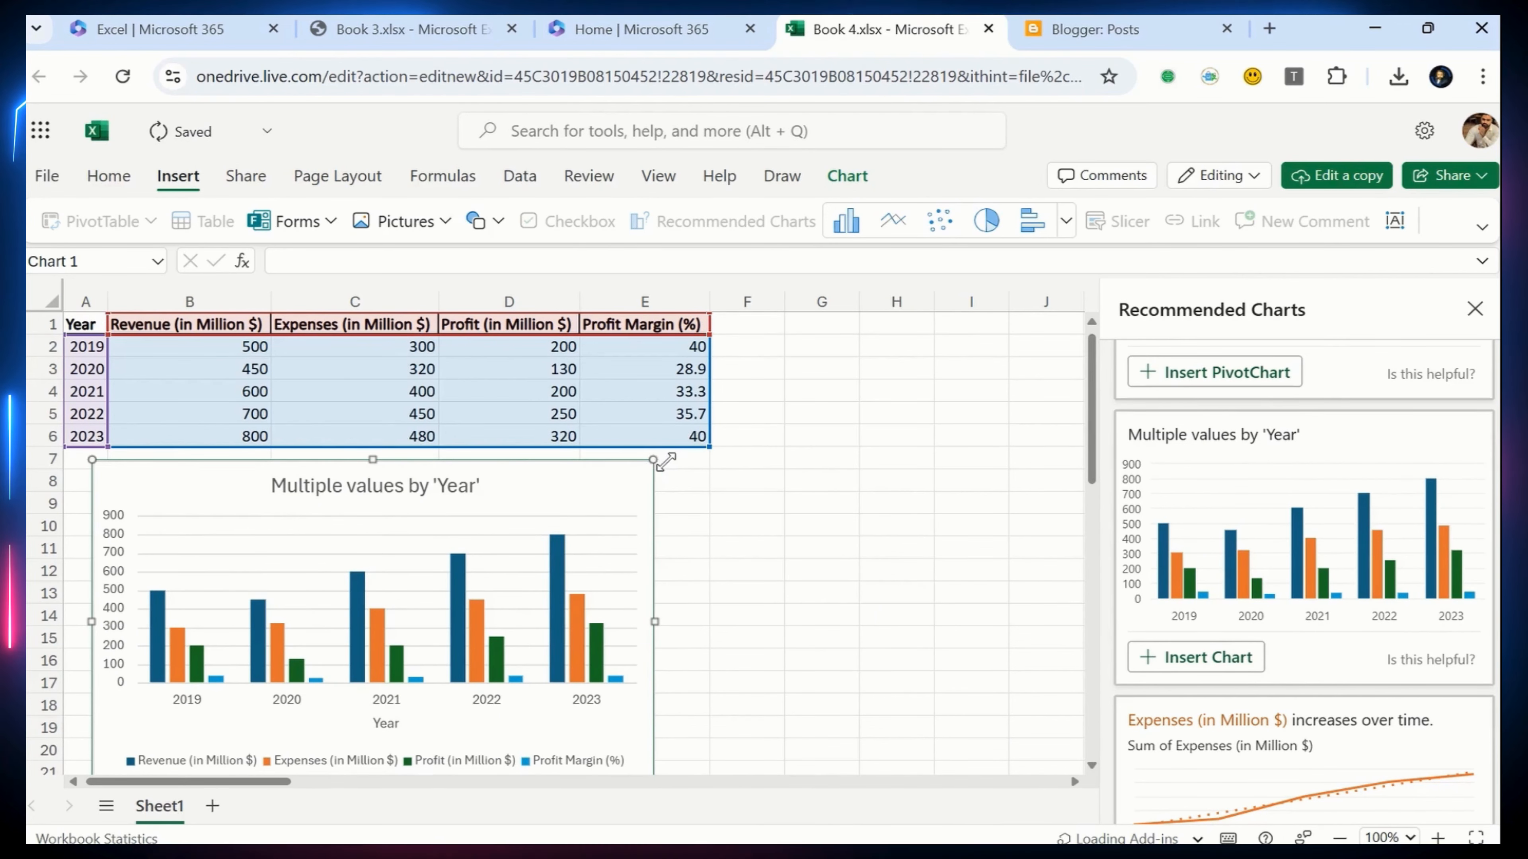
Widen the chart to about the table's width and select the financial table A1:E6
drag(660, 460, 711, 460)
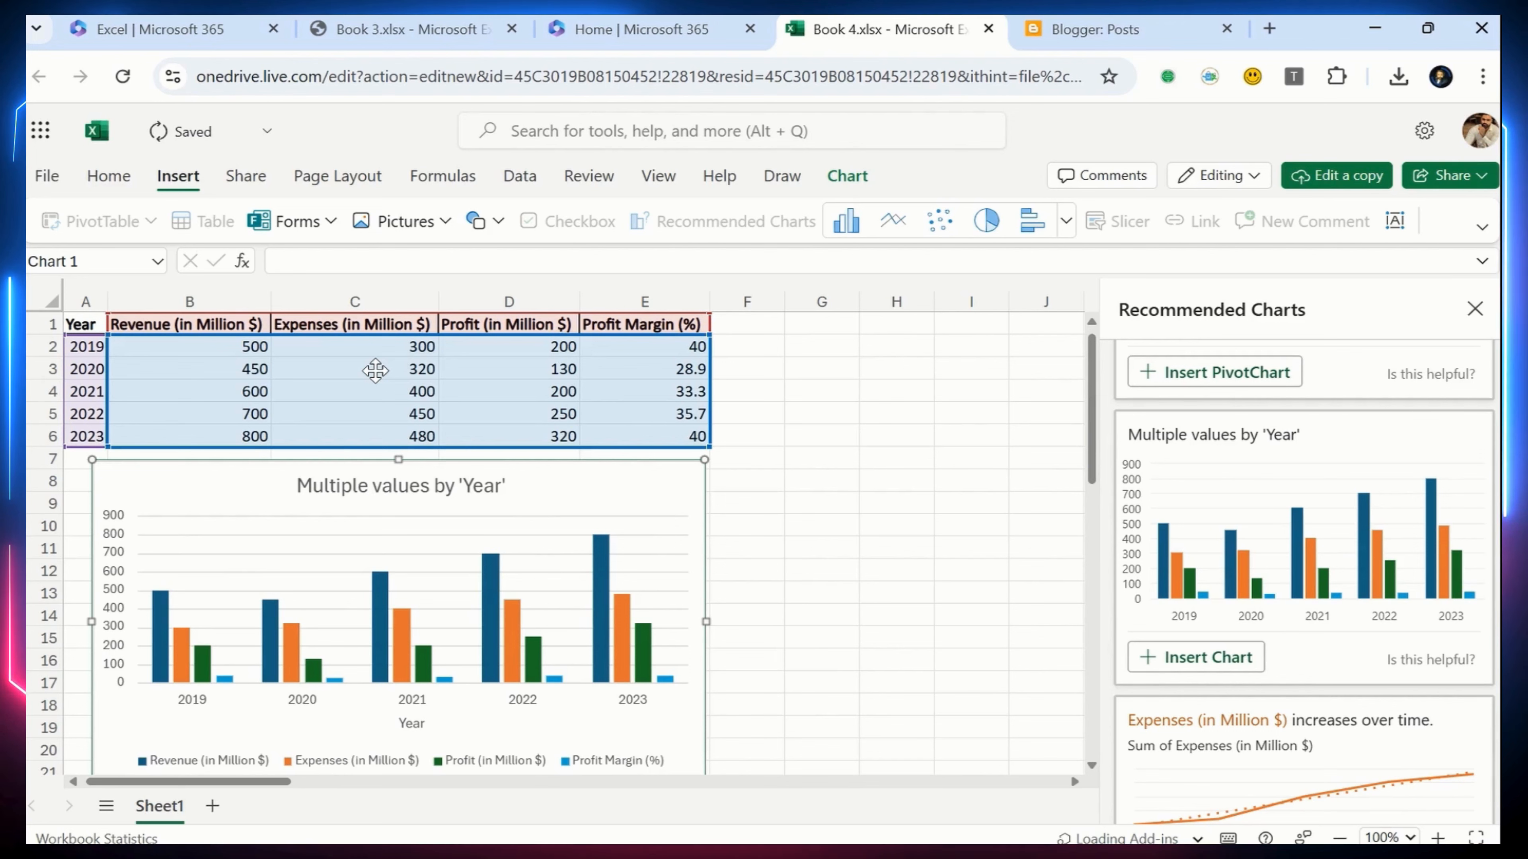
click(554, 376)
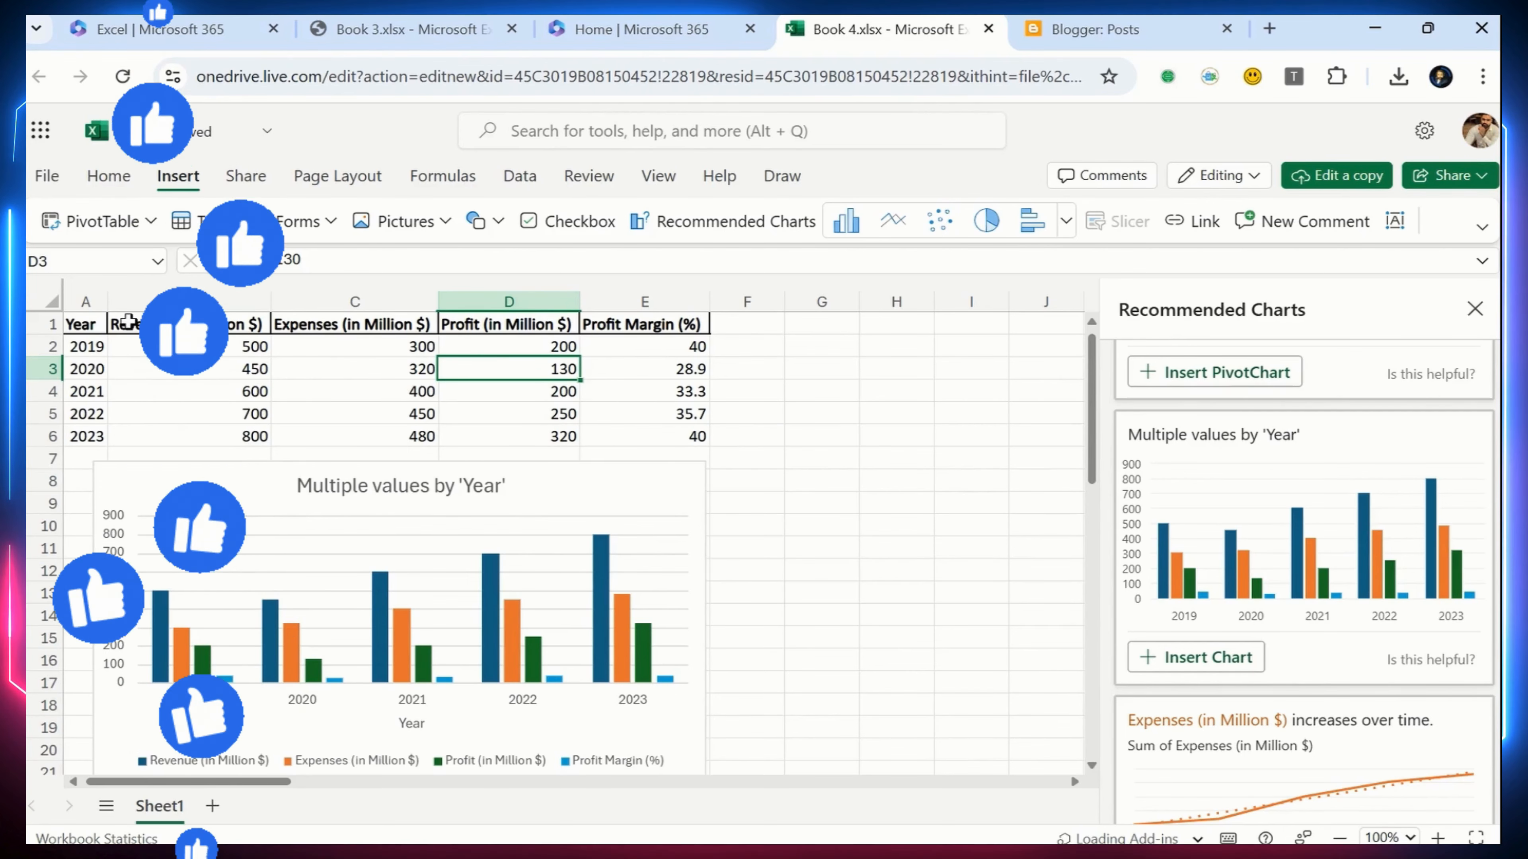
drag(85, 325, 625, 436)
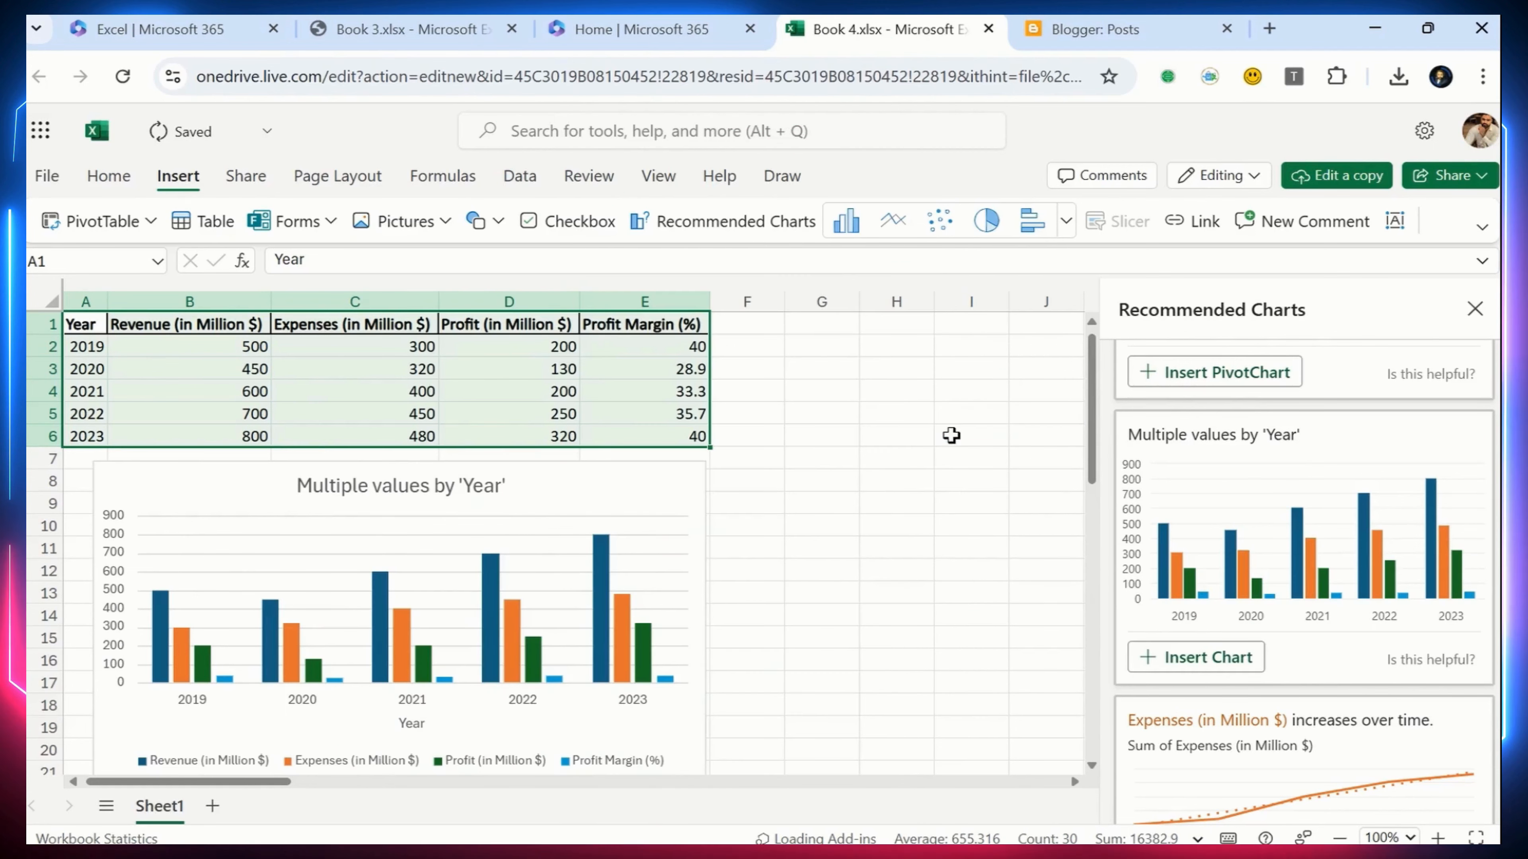
click(776, 435)
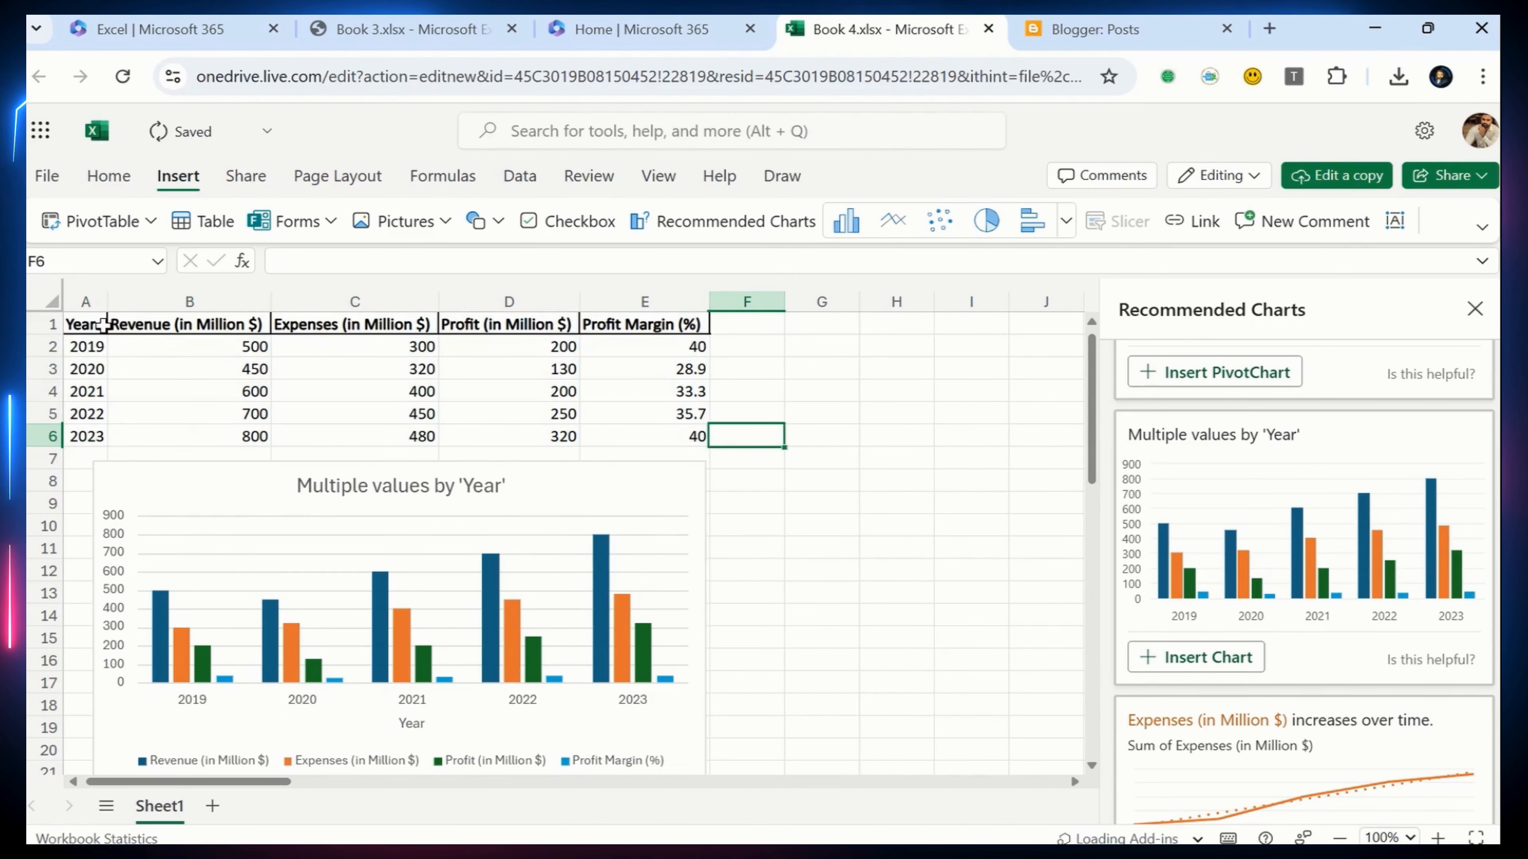
drag(81, 325, 692, 438)
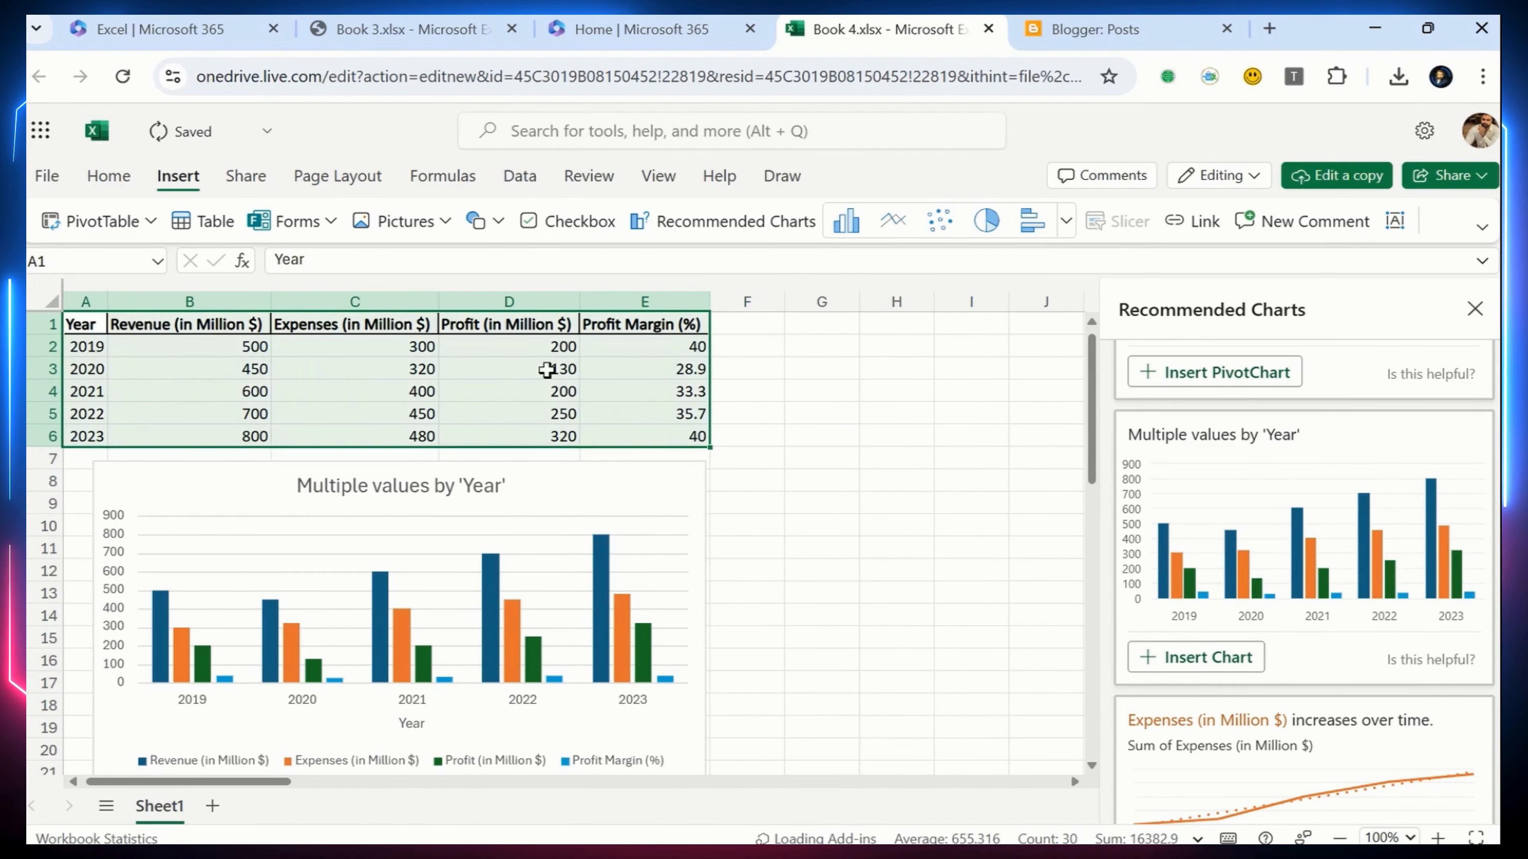
Open the workbook's Embed sharing option, read the note about viewing without signing in, and generate the HTML code
click(47, 175)
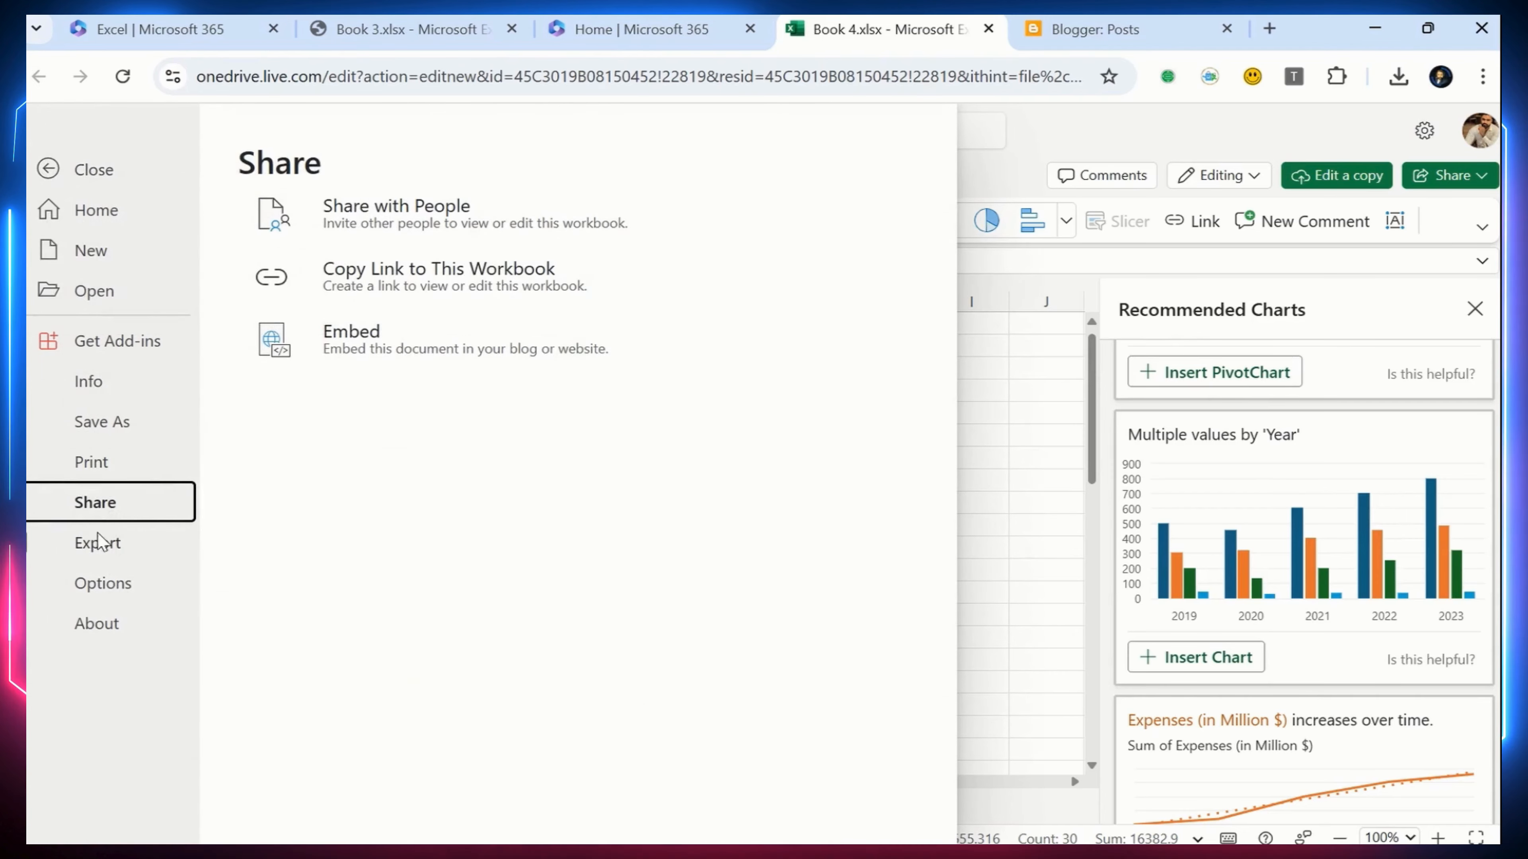
click(389, 368)
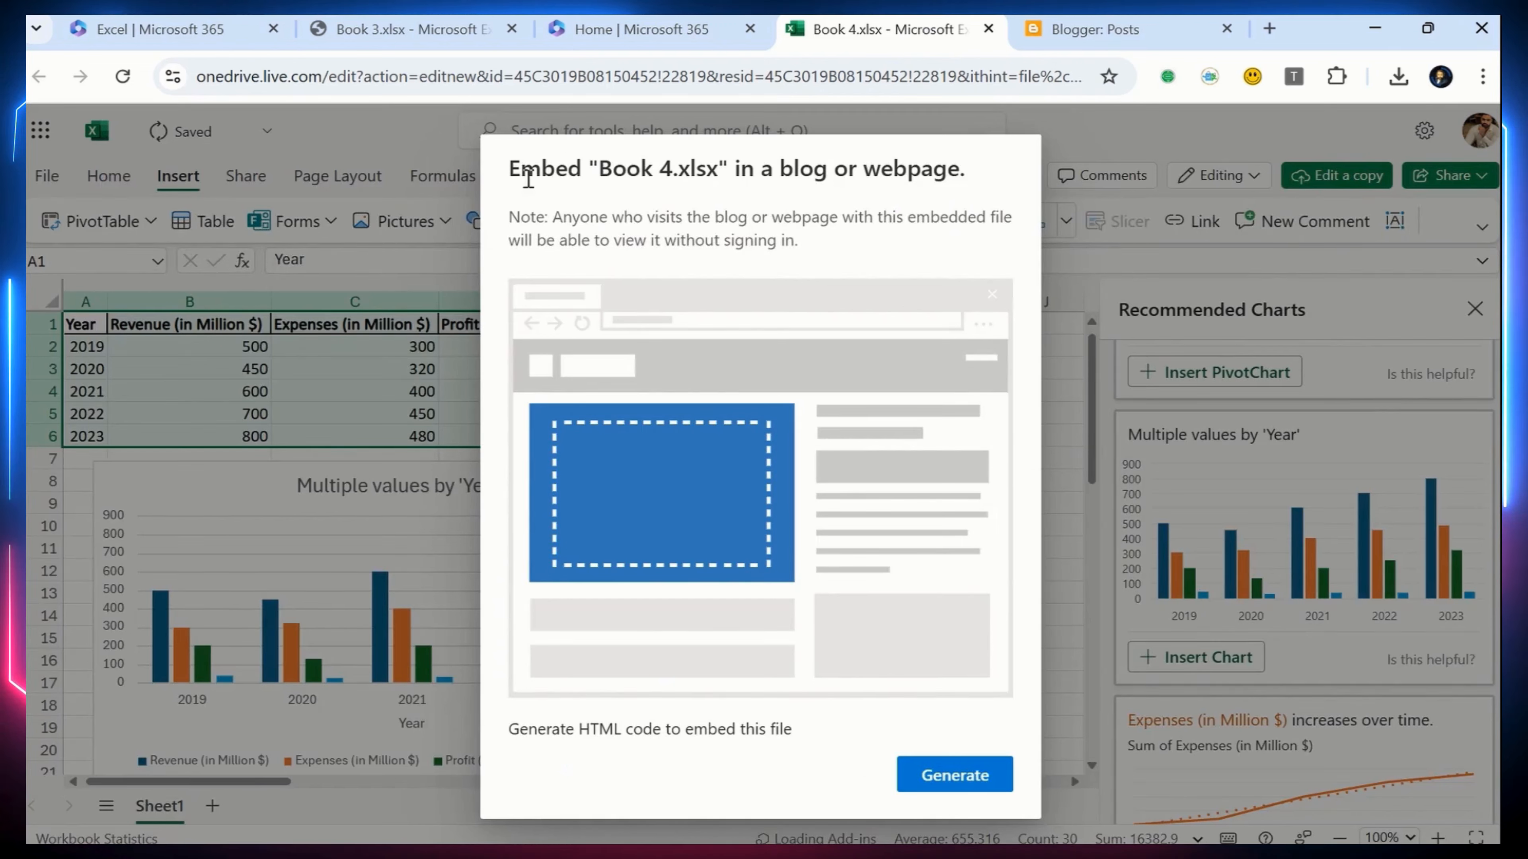
drag(521, 168, 876, 219)
click(671, 244)
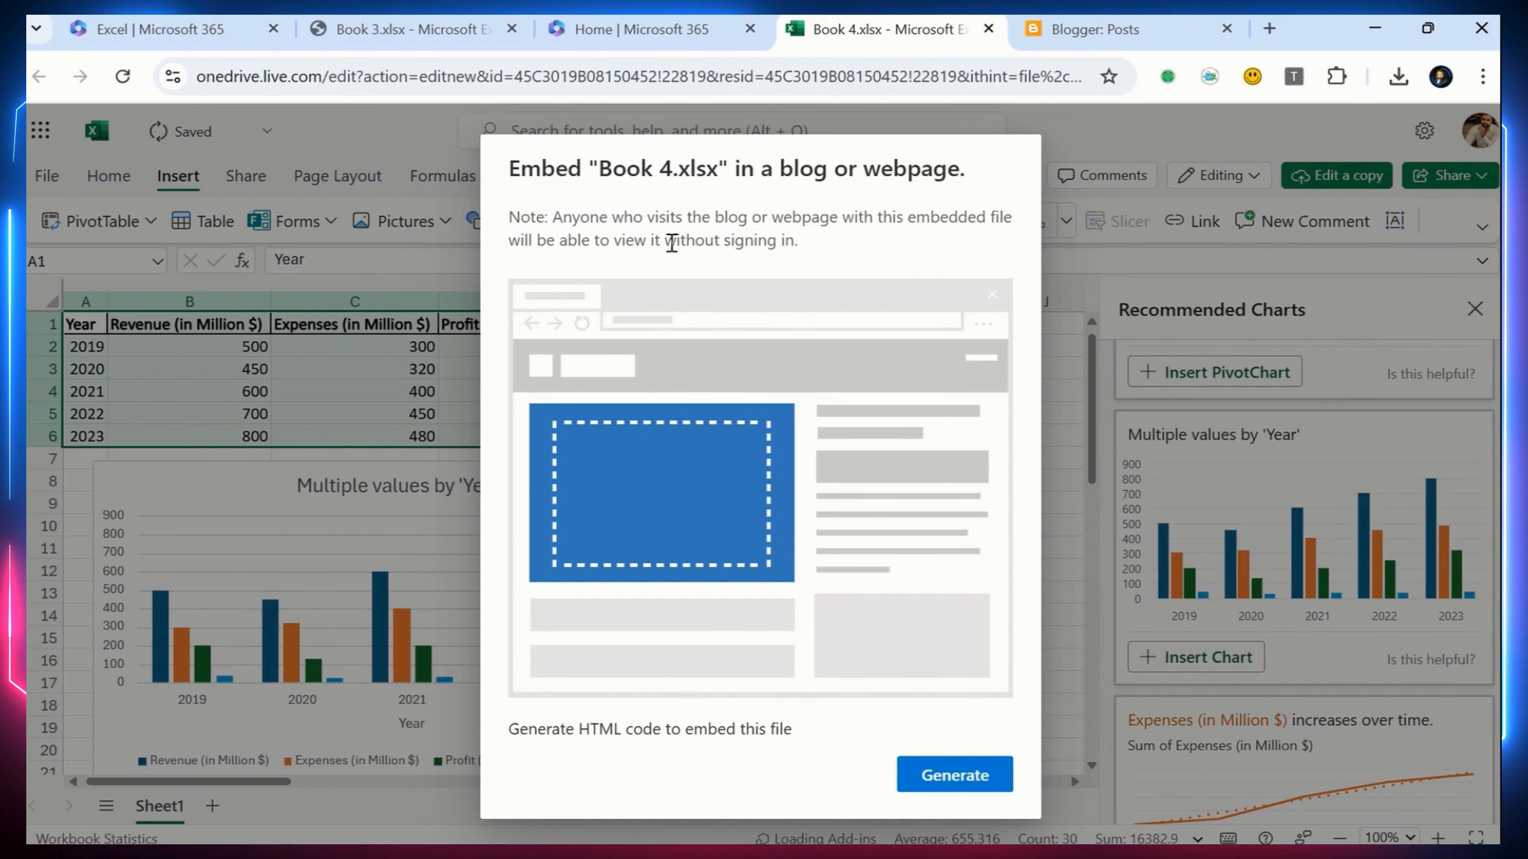
drag(556, 217, 886, 252)
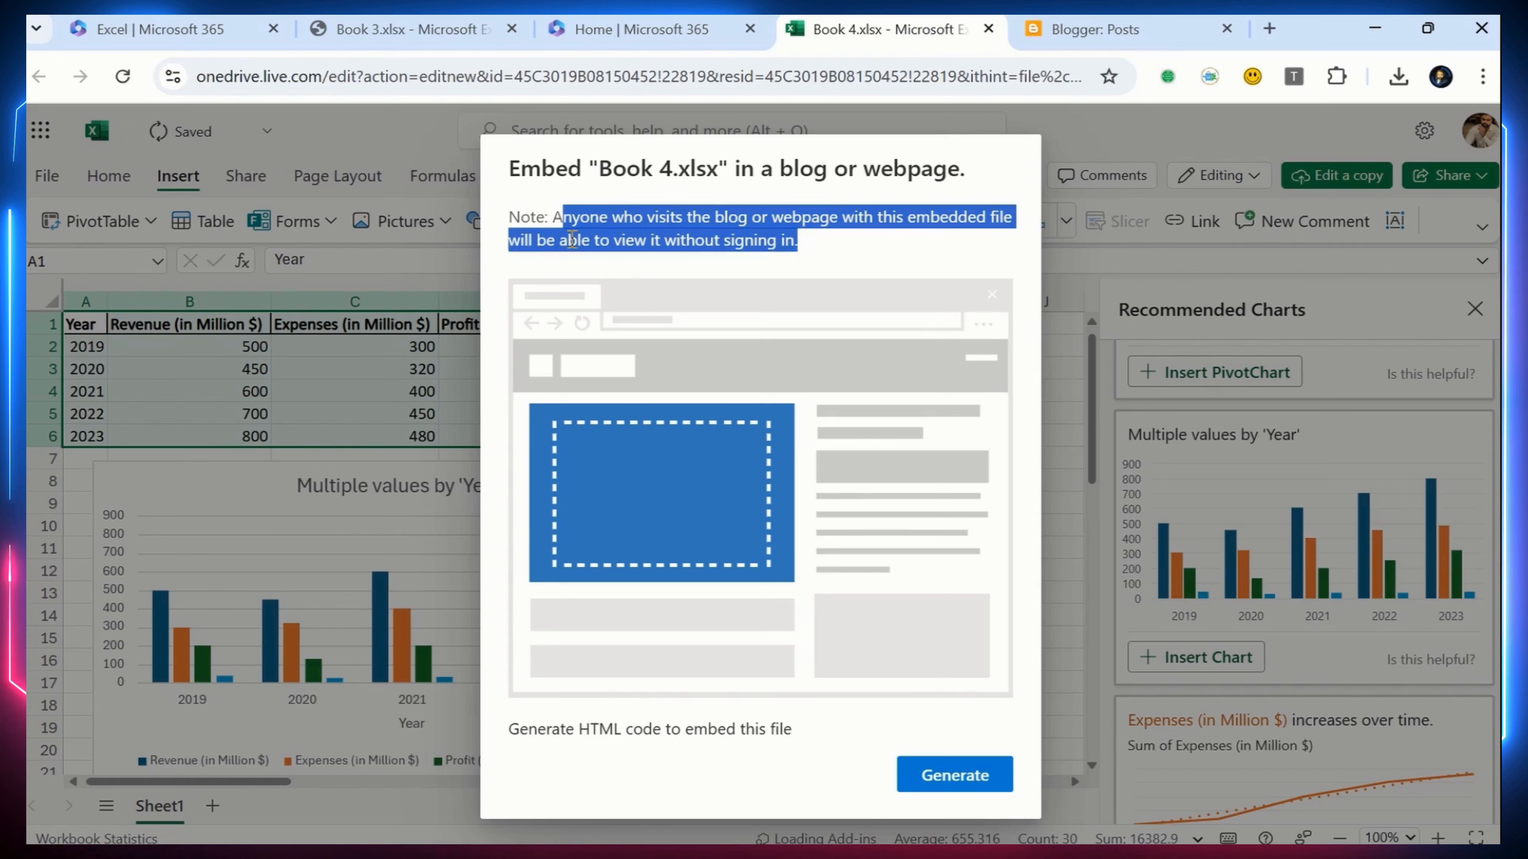
drag(552, 218, 602, 240)
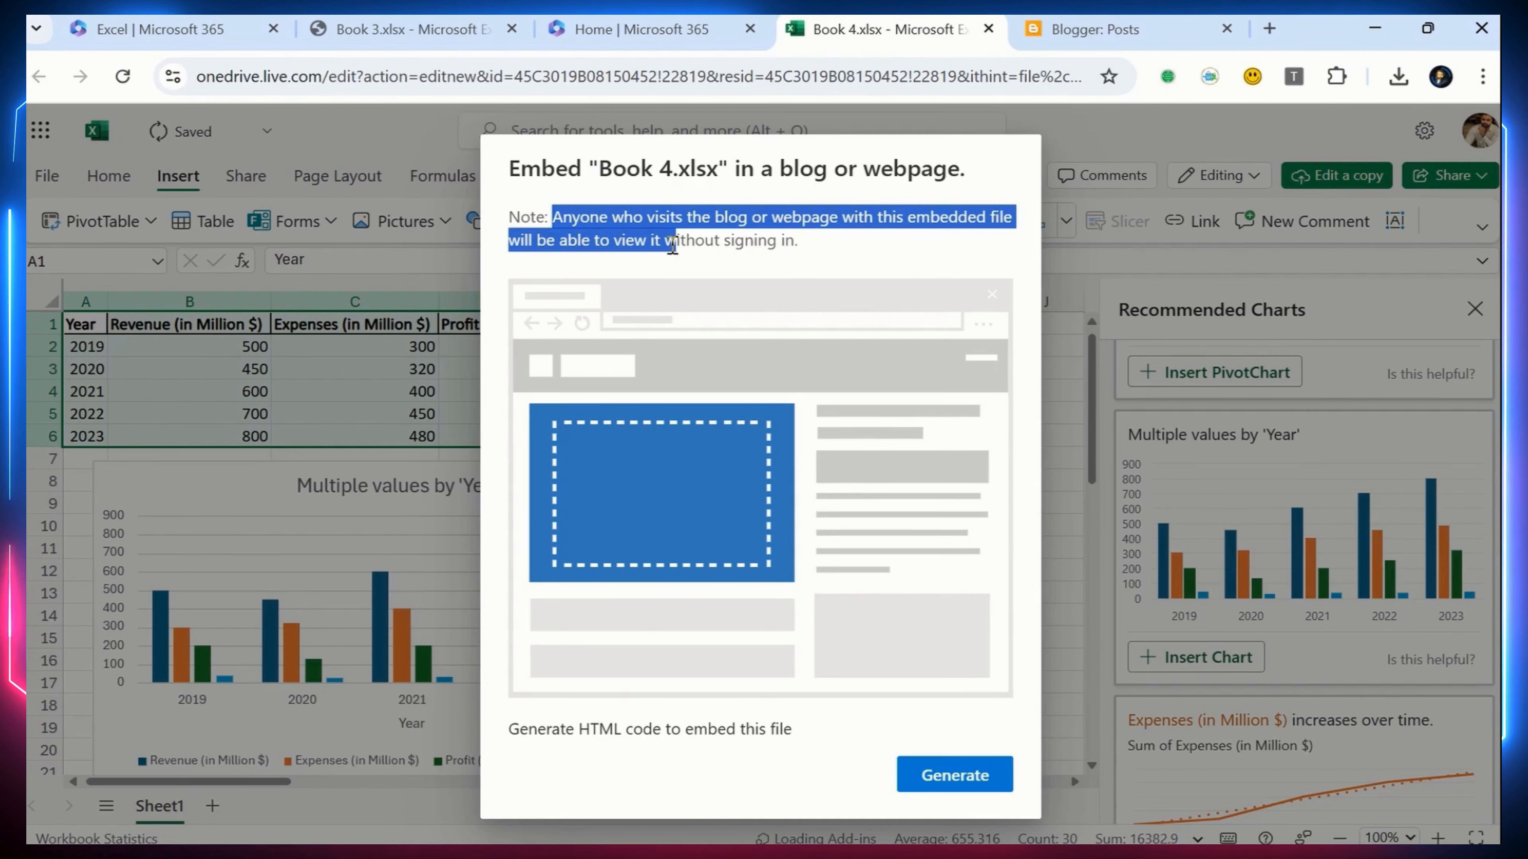
drag(776, 250, 795, 242)
click(811, 259)
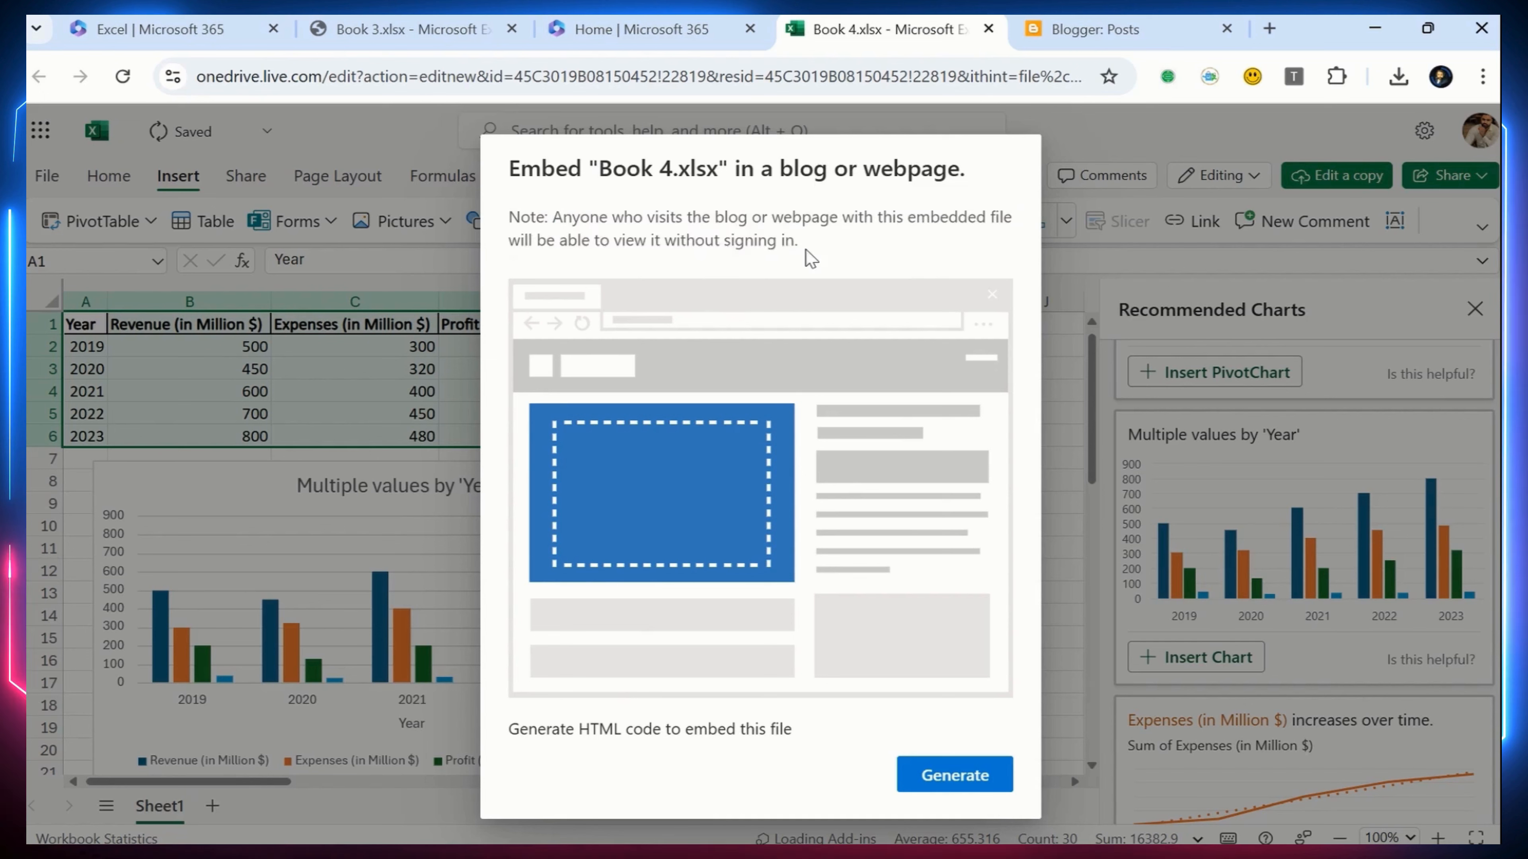
drag(535, 229, 509, 215)
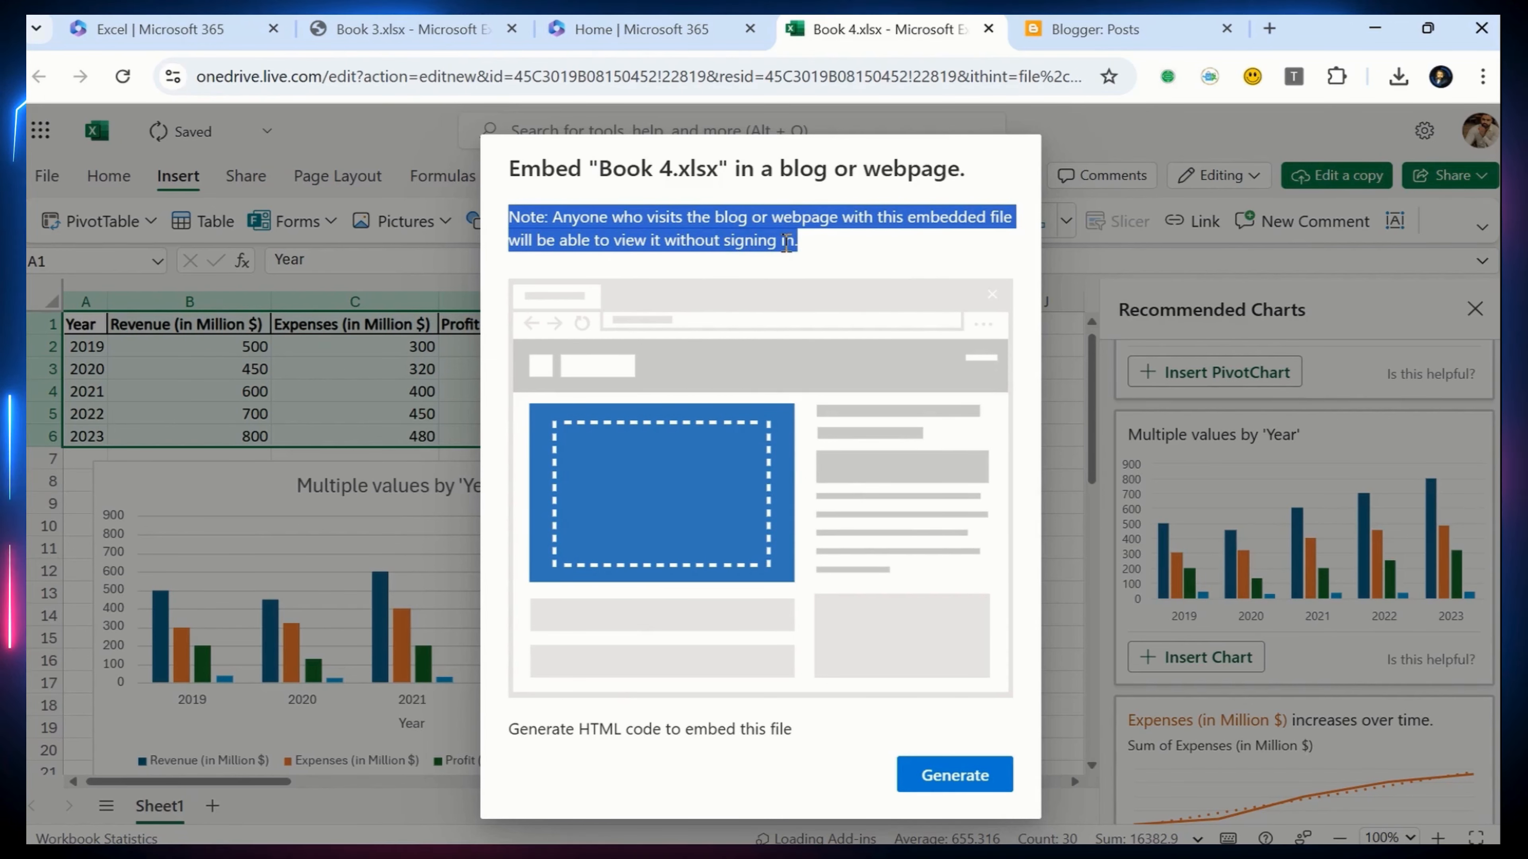
click(941, 776)
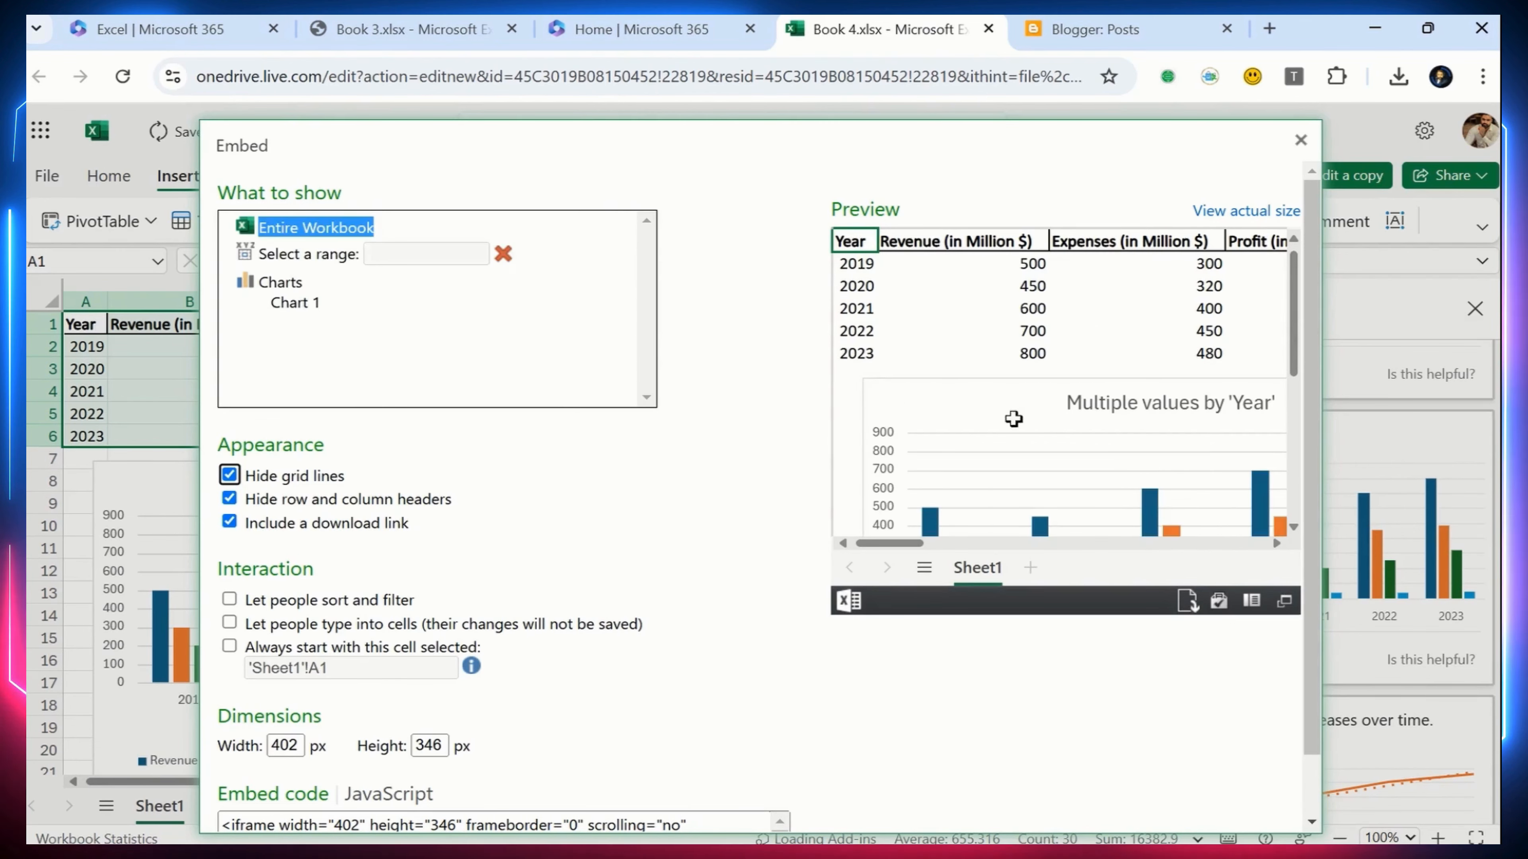
Examine the Entire Workbook embed preview and select the range A1:D6 within it
scroll(1280, 491, down, 5)
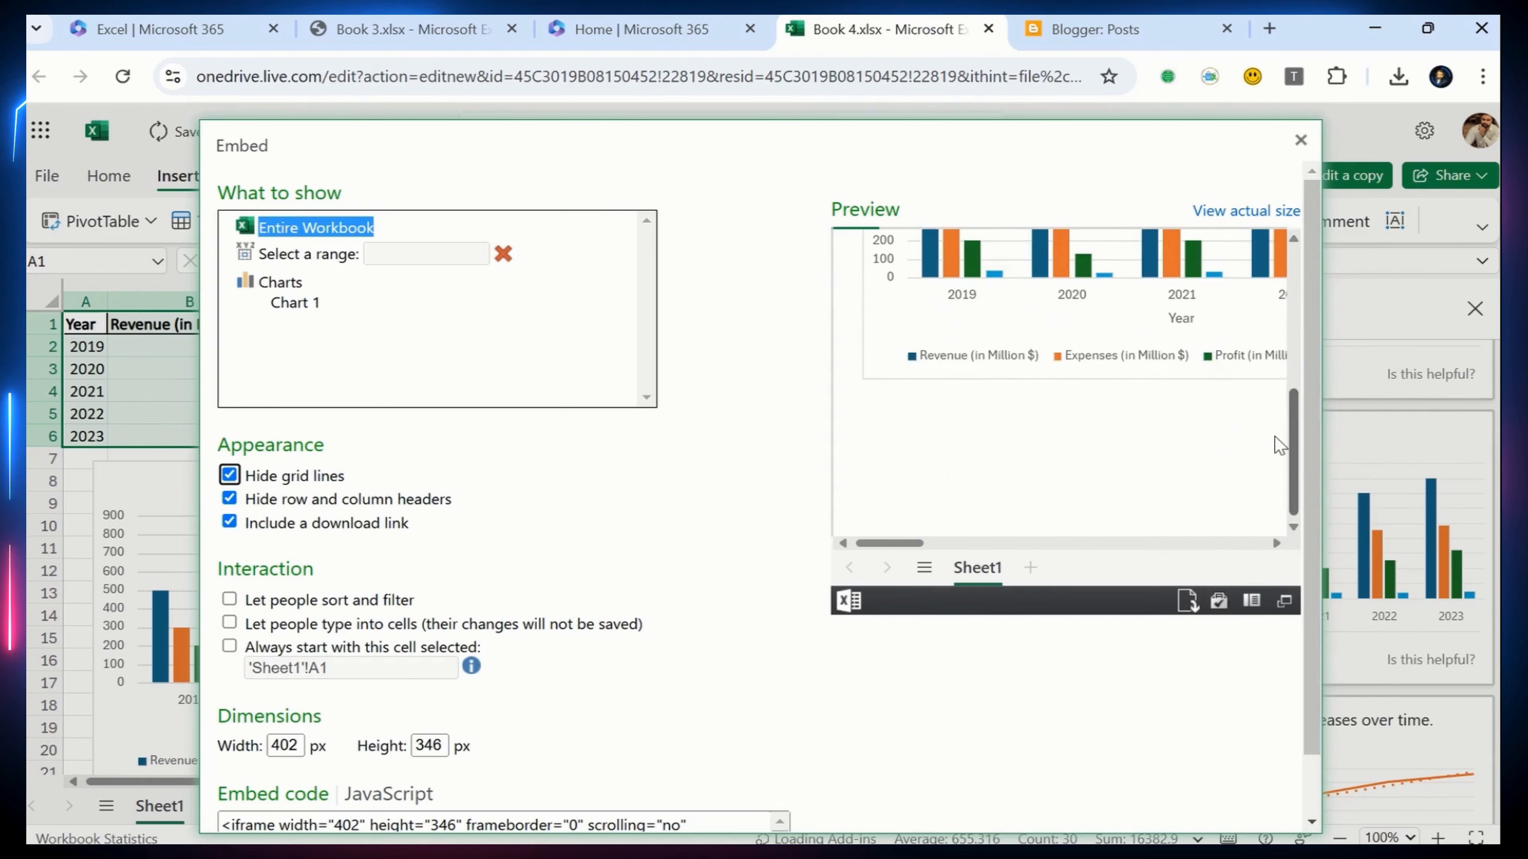
scroll(1280, 490, up, 5)
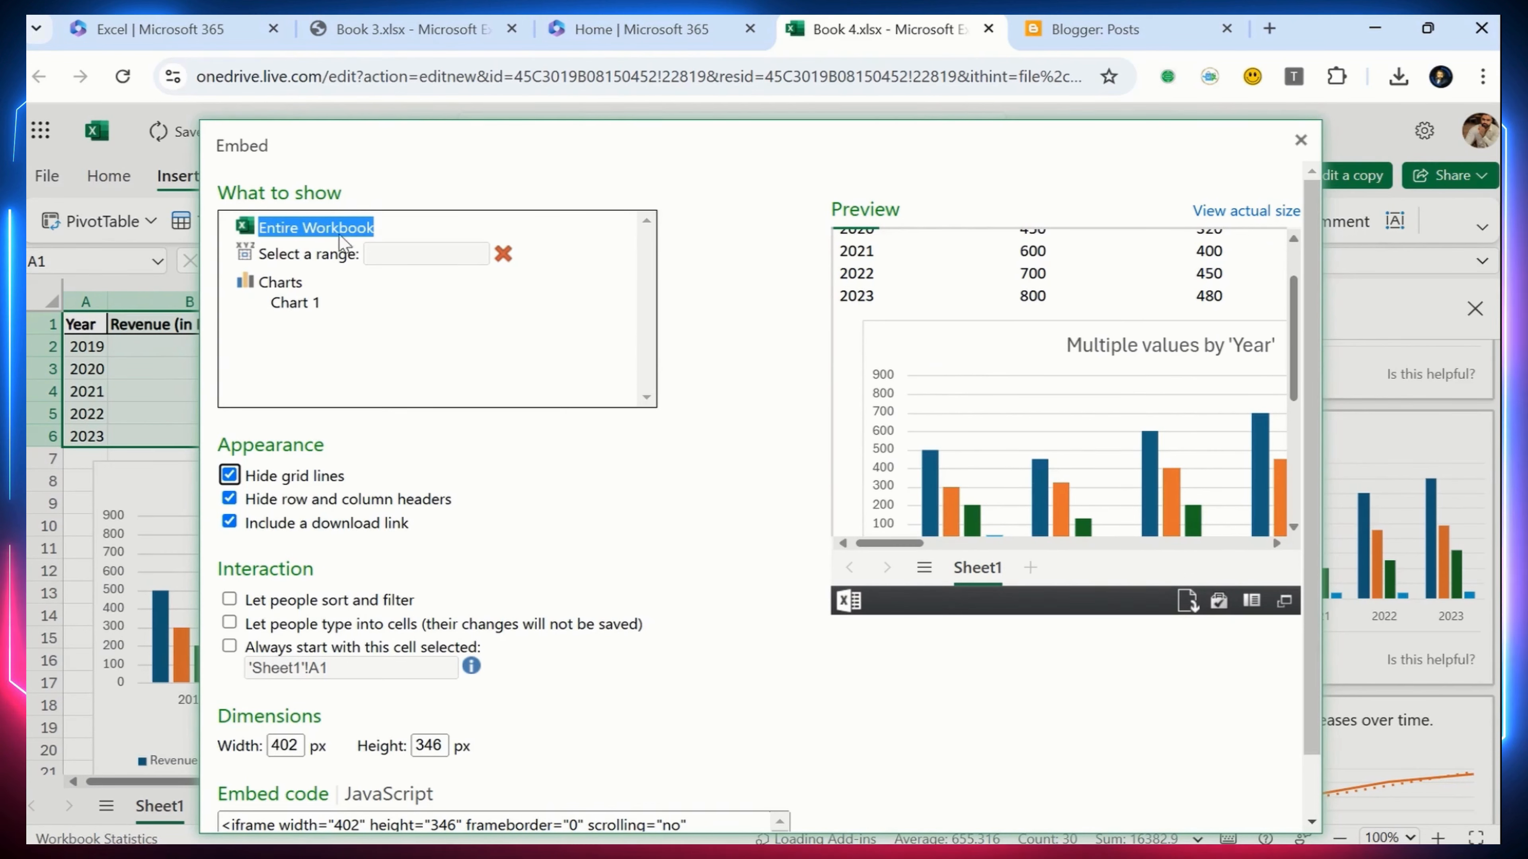
mouse_move(410, 141)
mouse_down()
mouse_move(400, 90)
mouse_move(402, 147)
mouse_up()
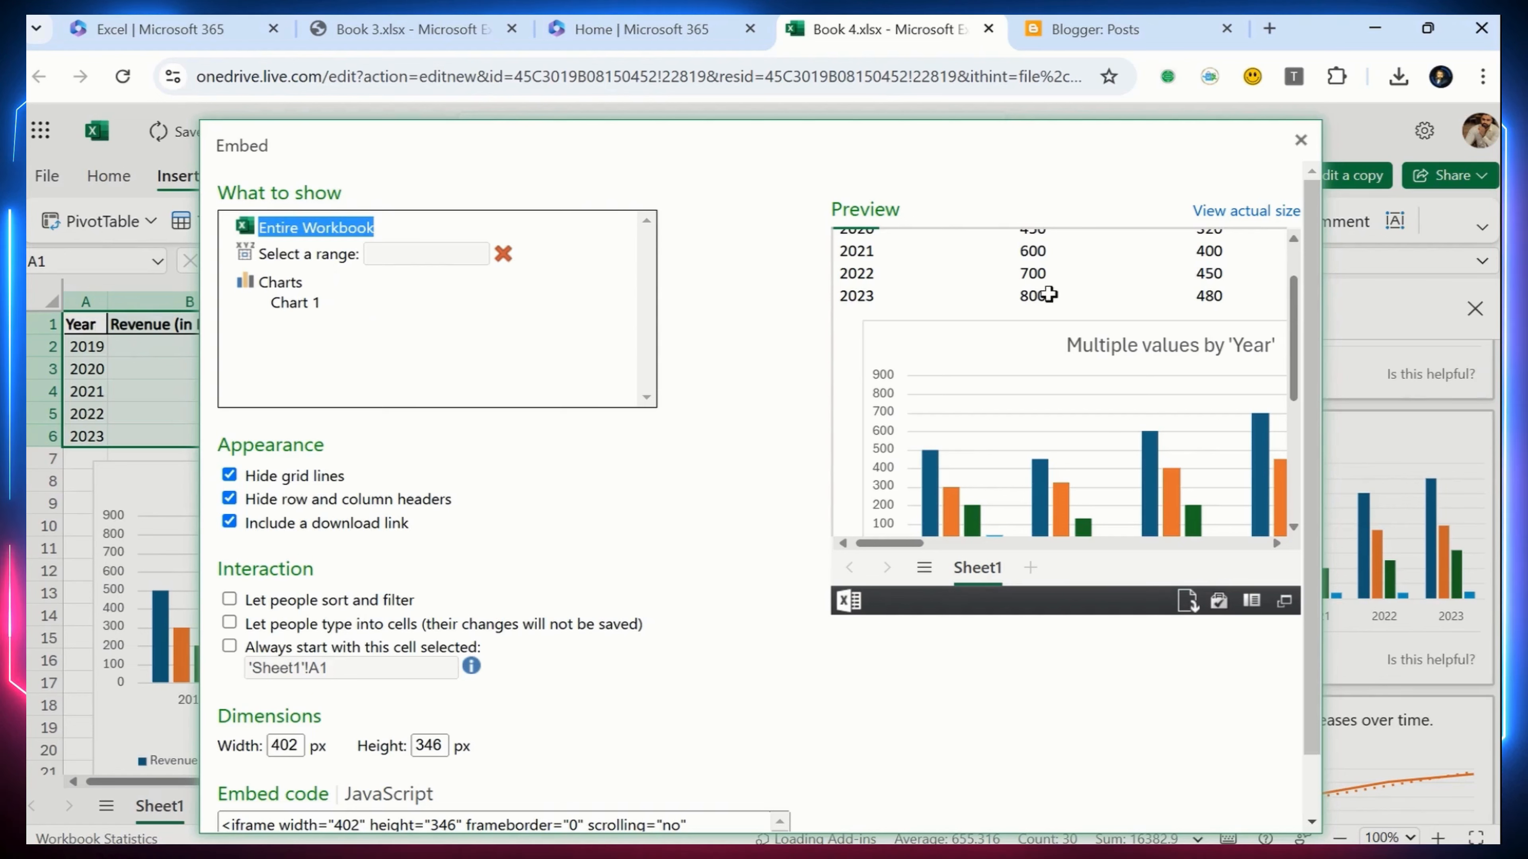
scroll(1033, 293, up, 2)
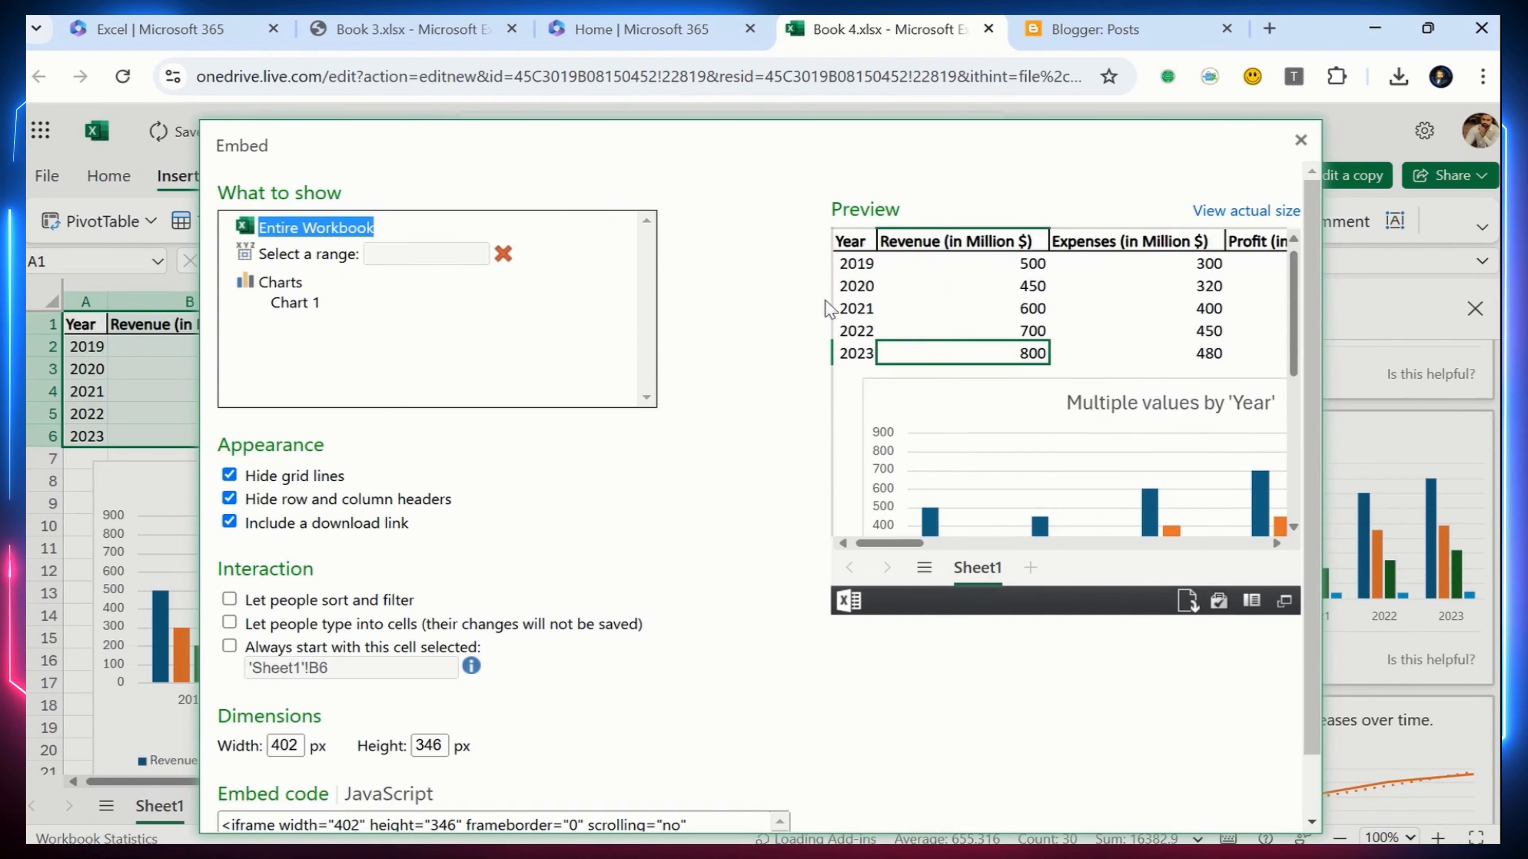
mouse_move(860, 242)
mouse_down()
mouse_move(1029, 314)
mouse_move(1253, 347)
mouse_up()
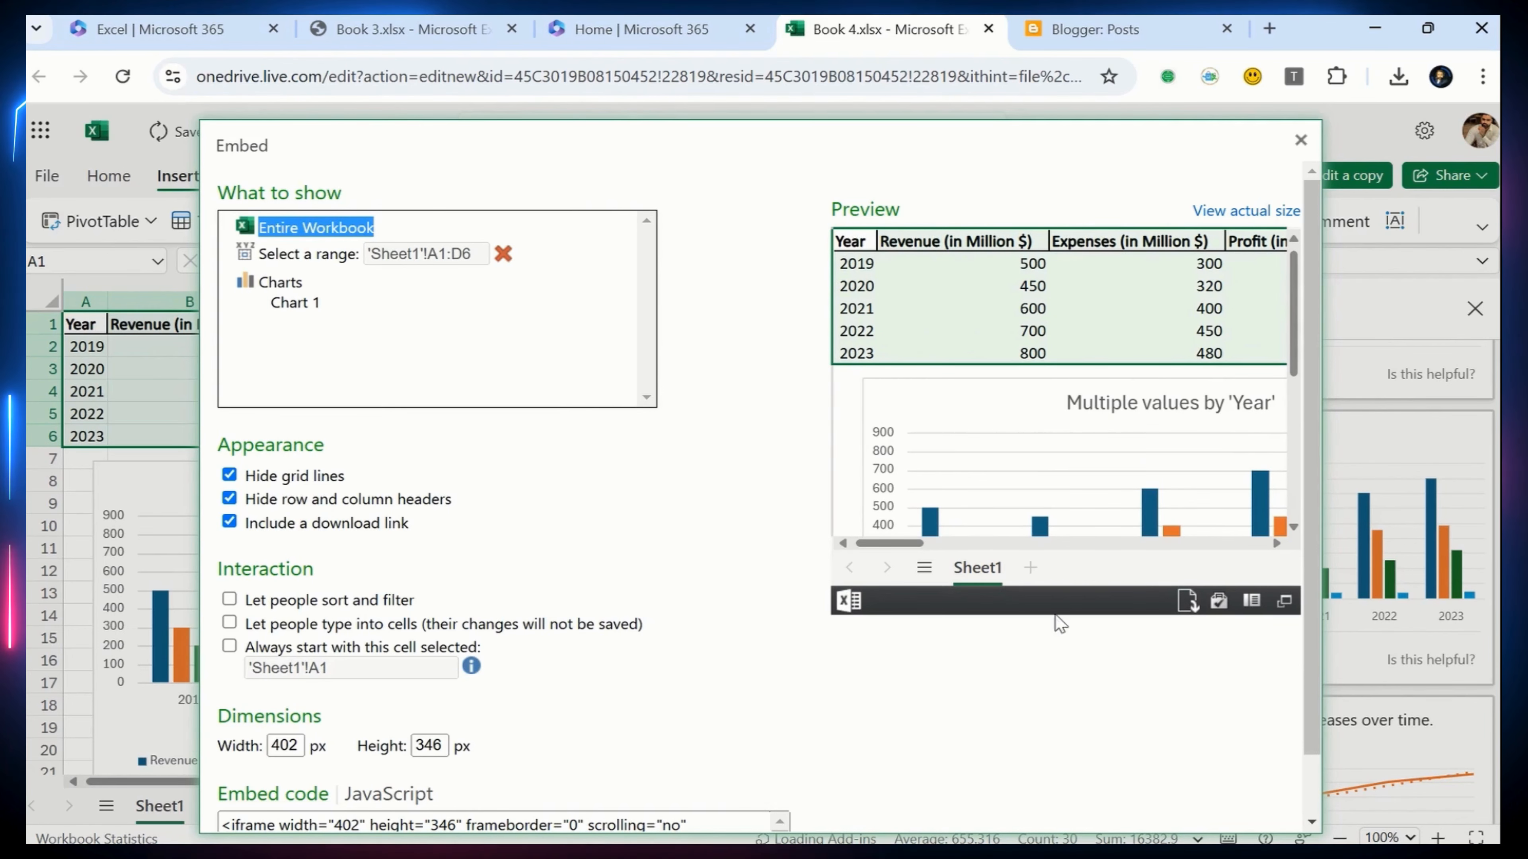
Compare the embed previews of Chart 1 and the range 'Sheet1'!A1:D6, and return the content selection to Entire Workbook
click(285, 306)
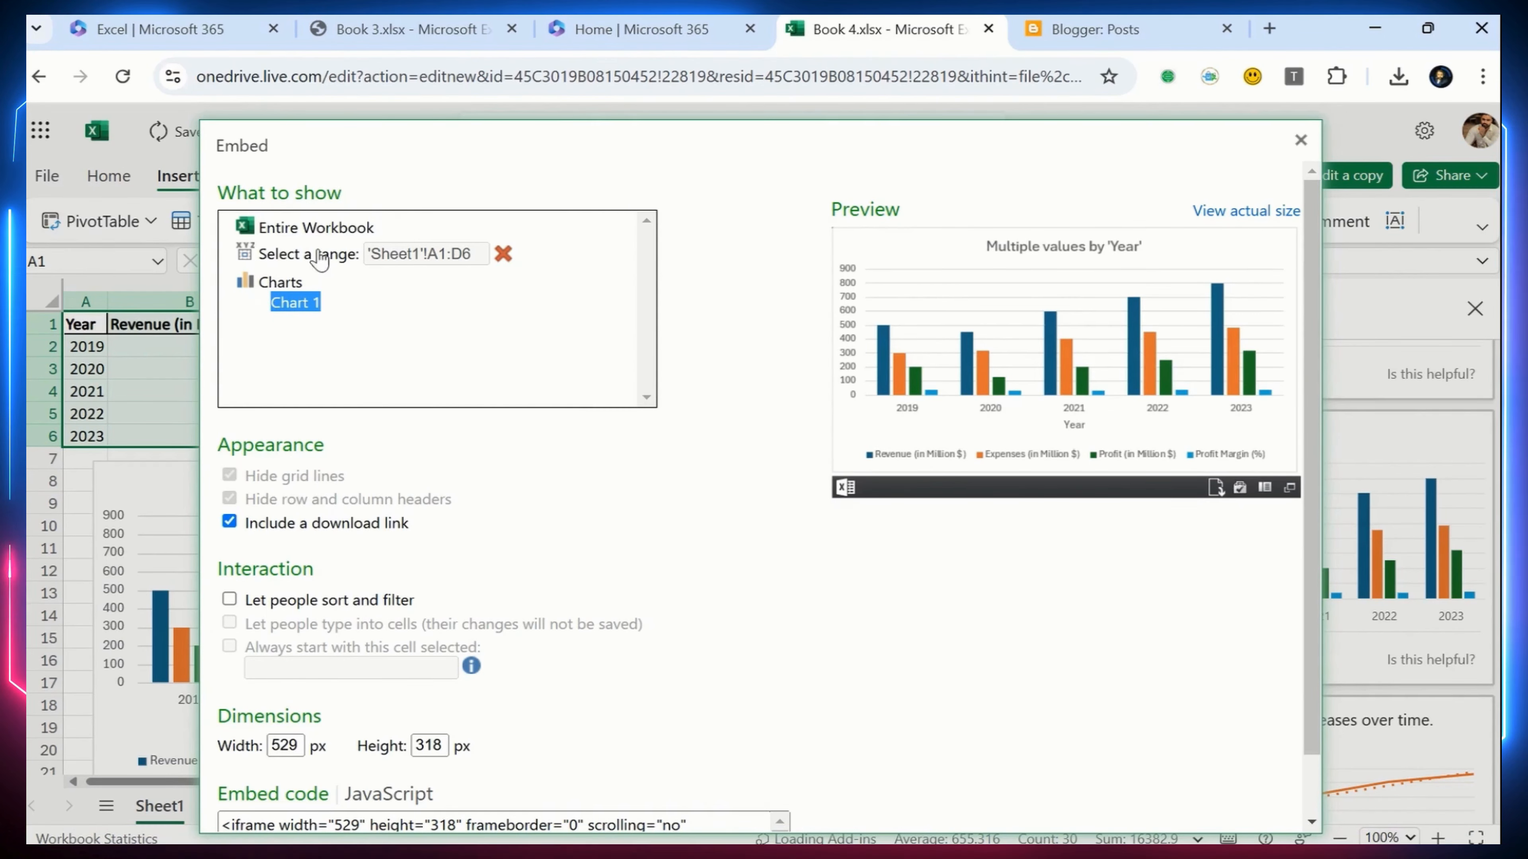
click(291, 260)
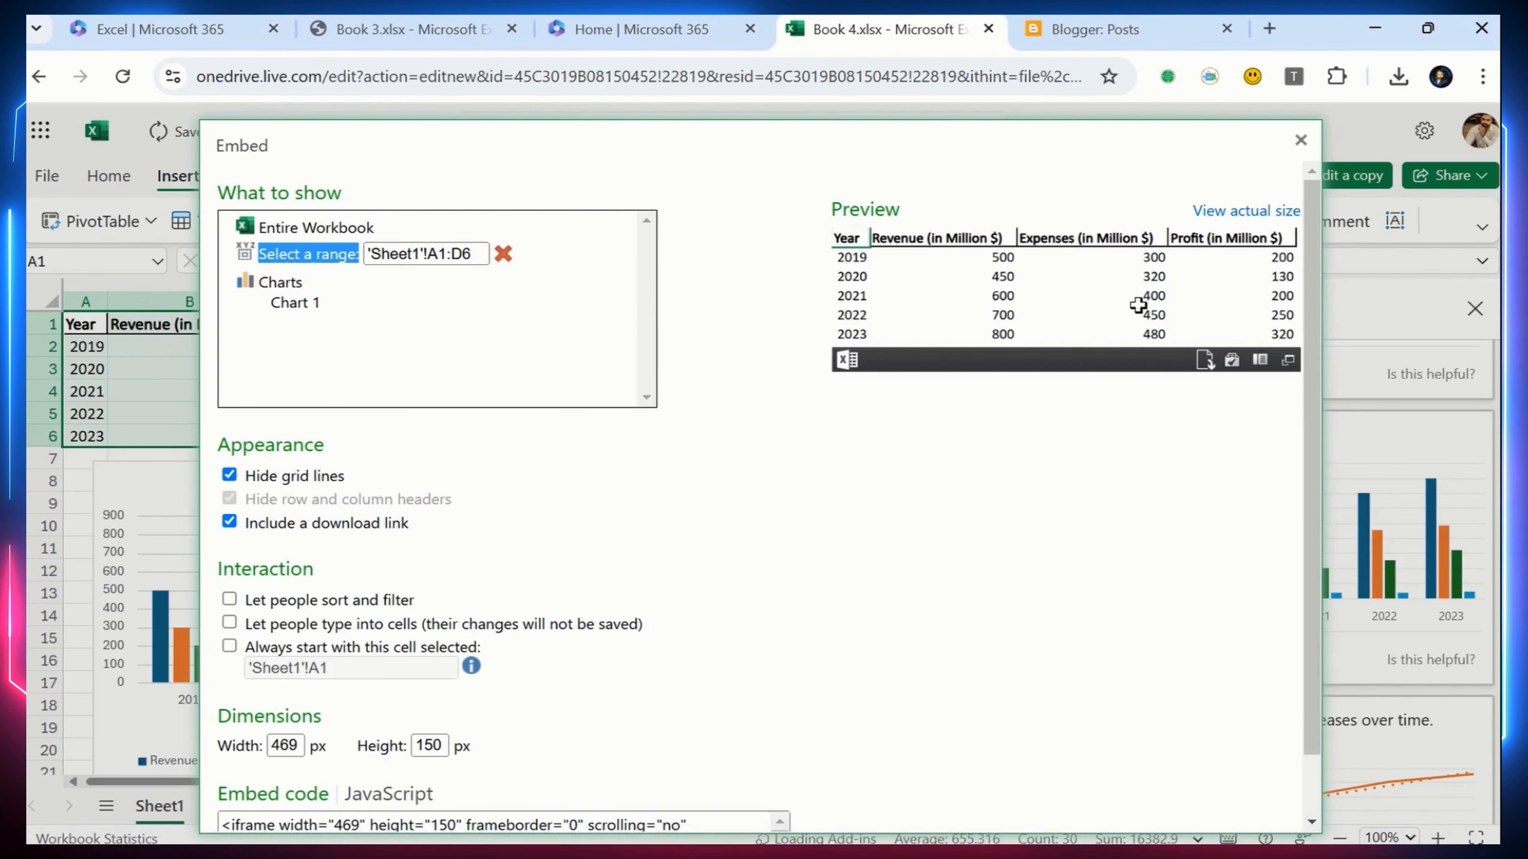
click(288, 306)
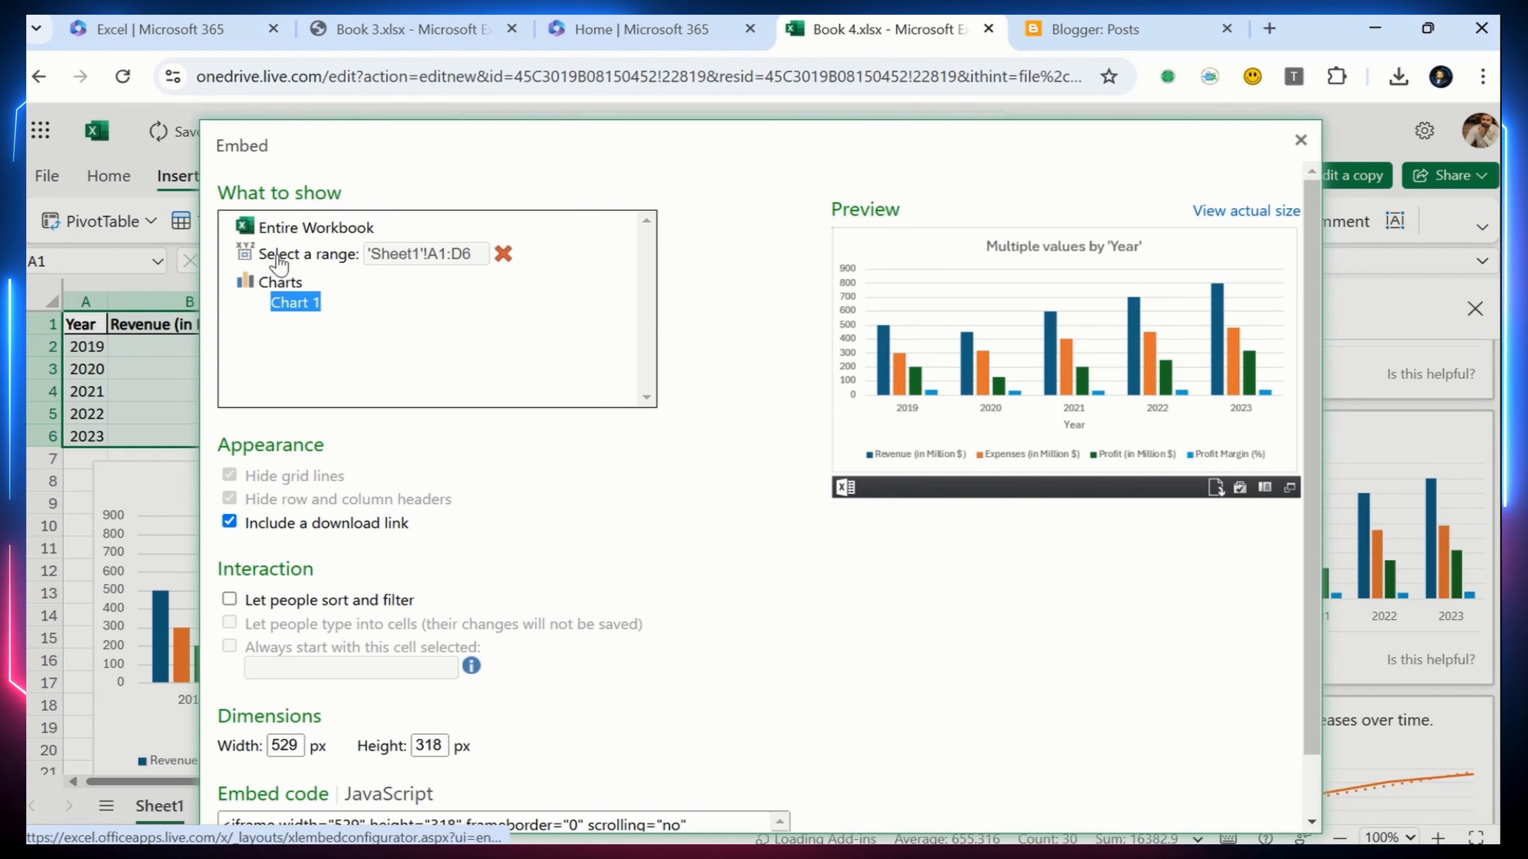
click(306, 235)
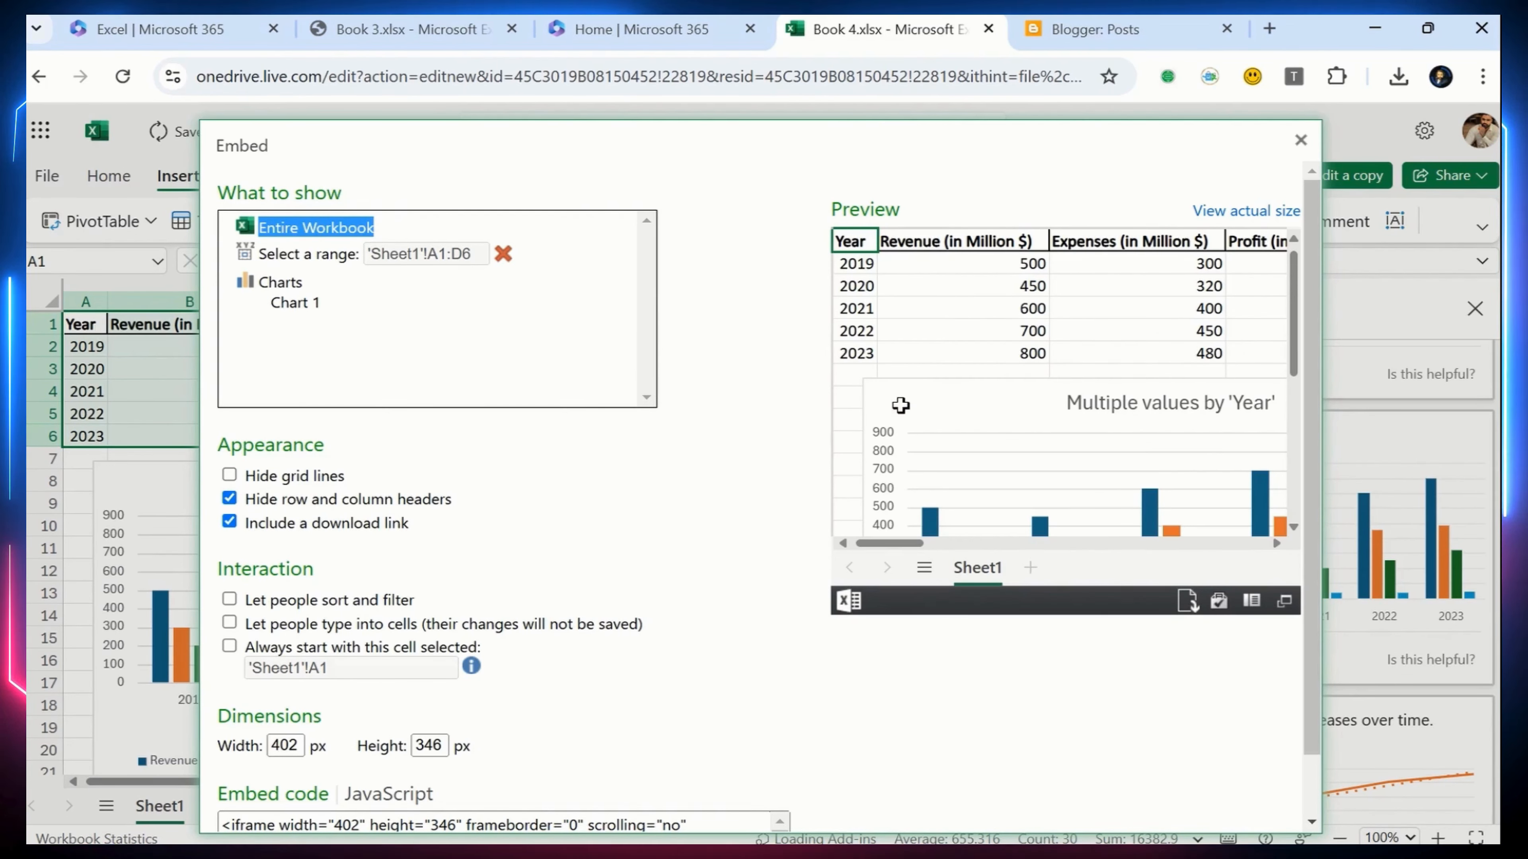
Try the embed with grid lines and headers shown and no download link, and turn all three appearance options back on
click(920, 409)
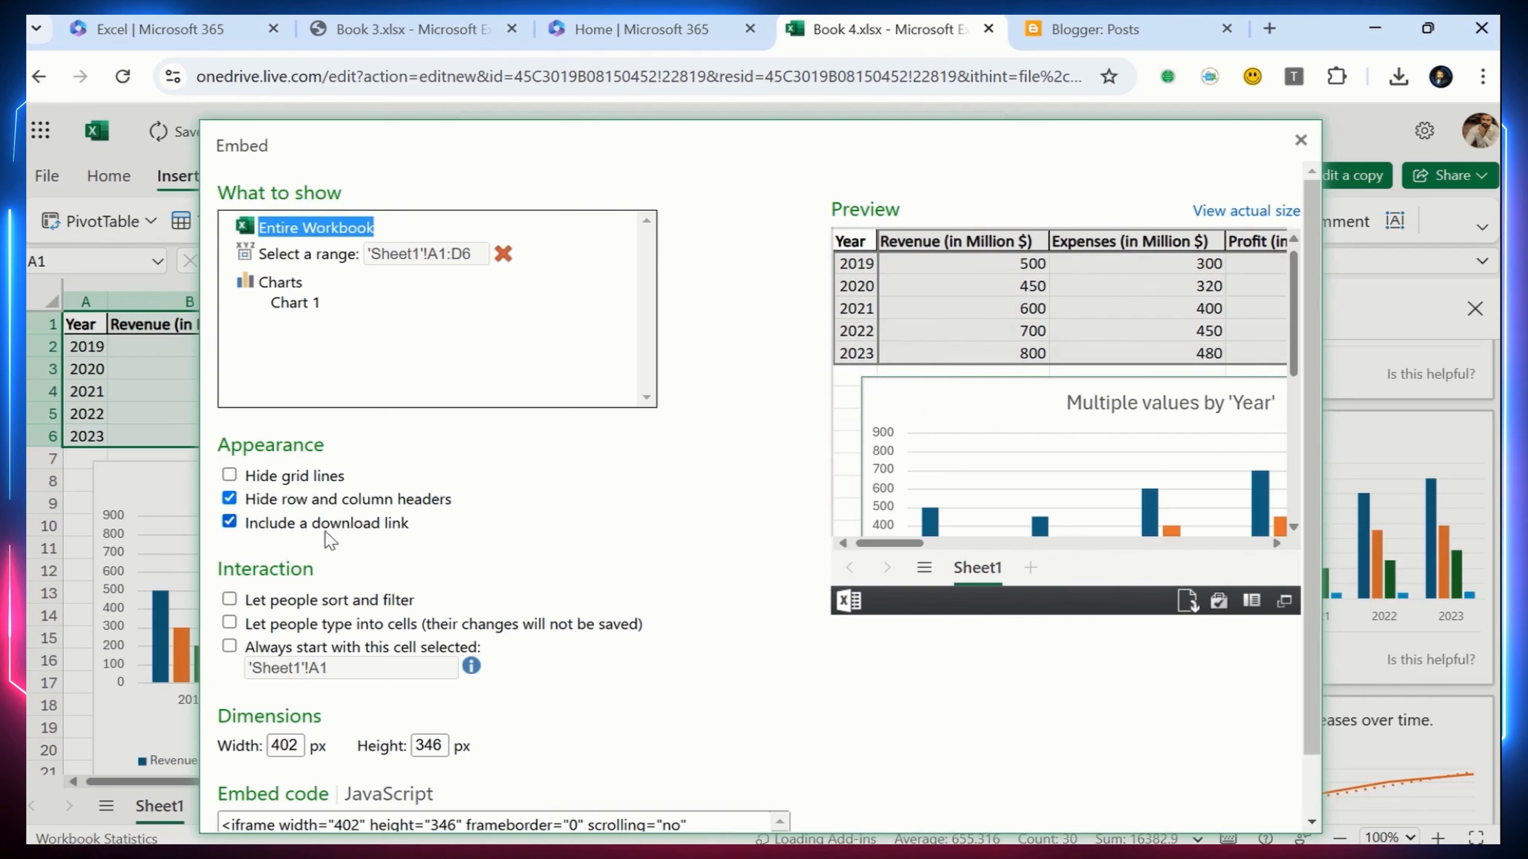
click(229, 499)
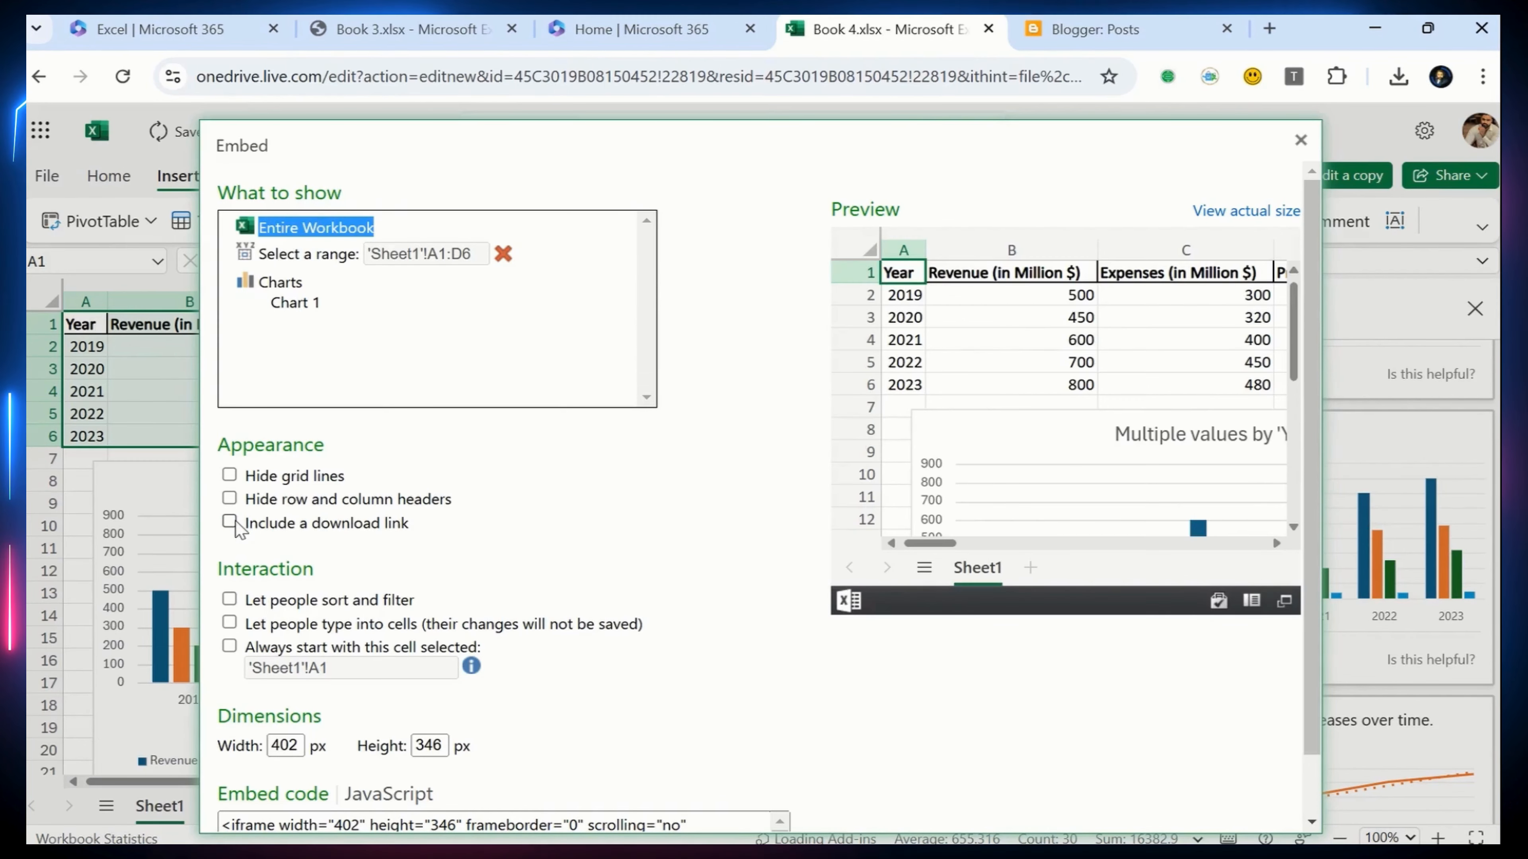
click(229, 523)
click(229, 475)
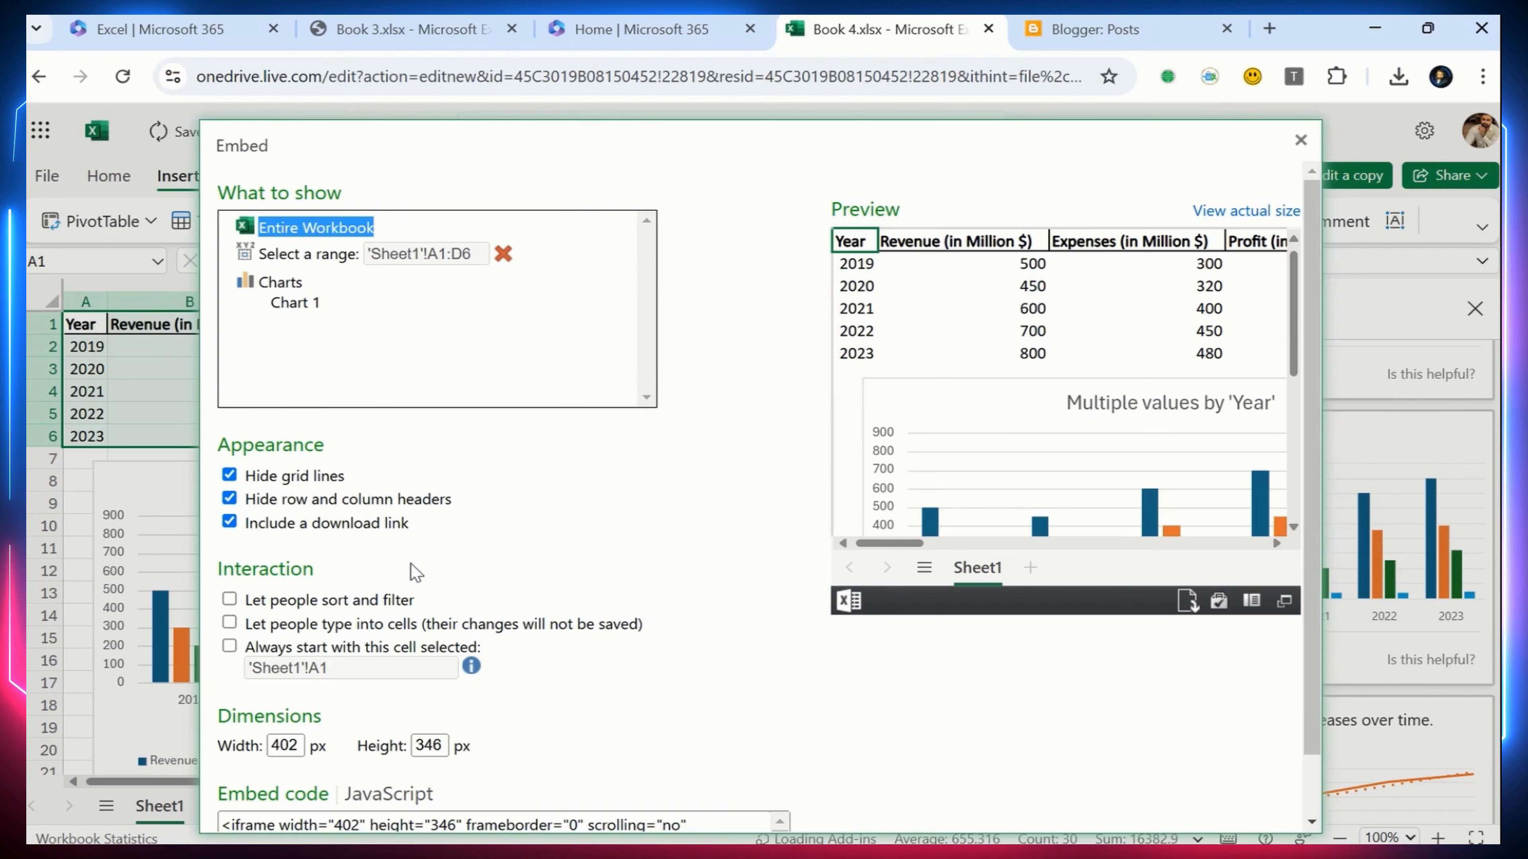
Review the embed's width and height settings and select the complete iframe embed code
scroll(394, 530, down, 1)
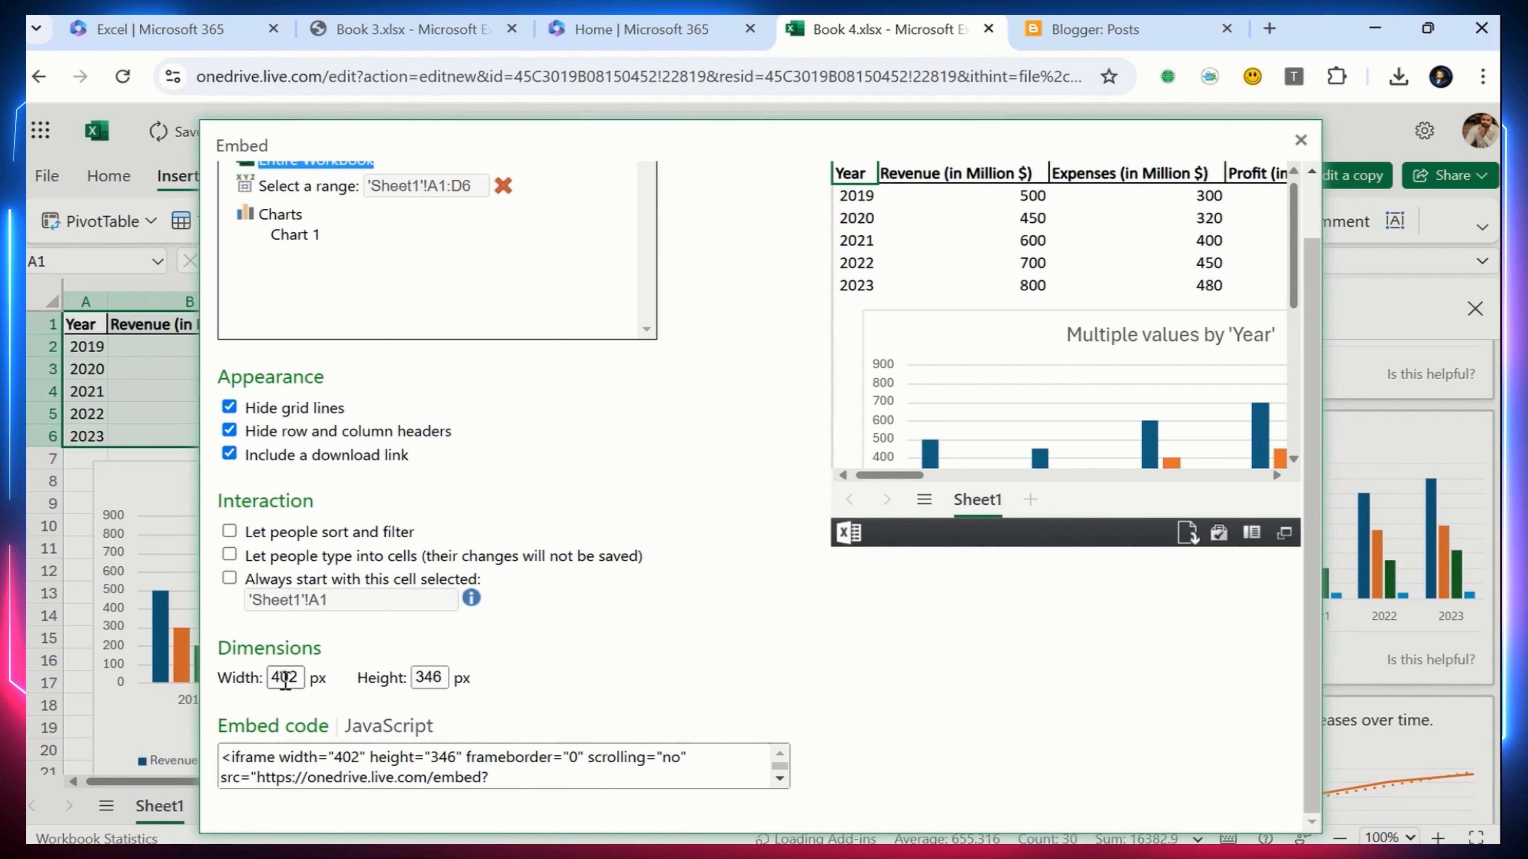
drag(285, 680, 313, 683)
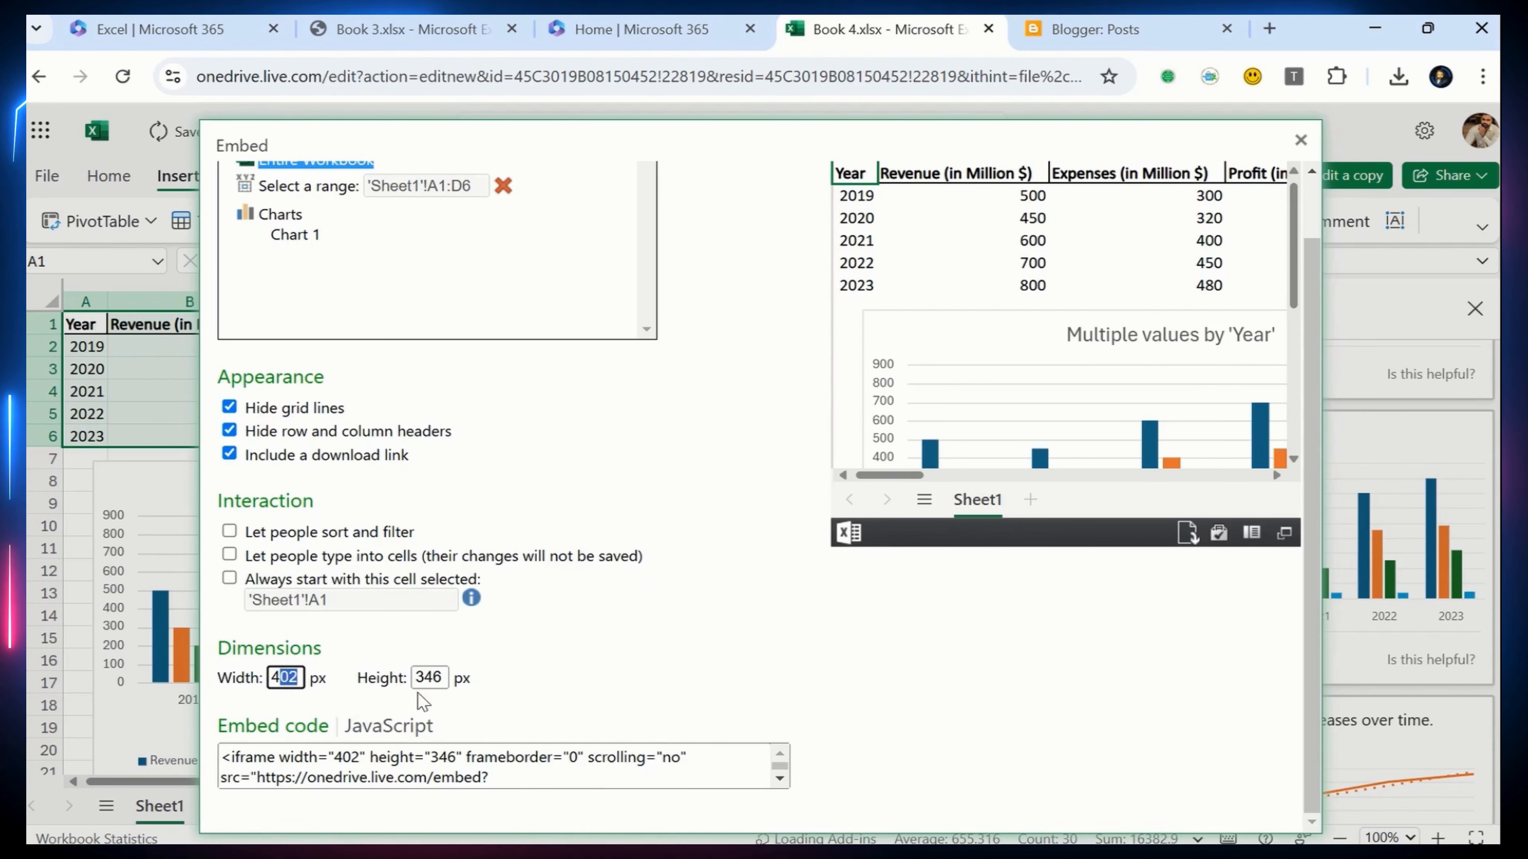
drag(423, 678, 451, 680)
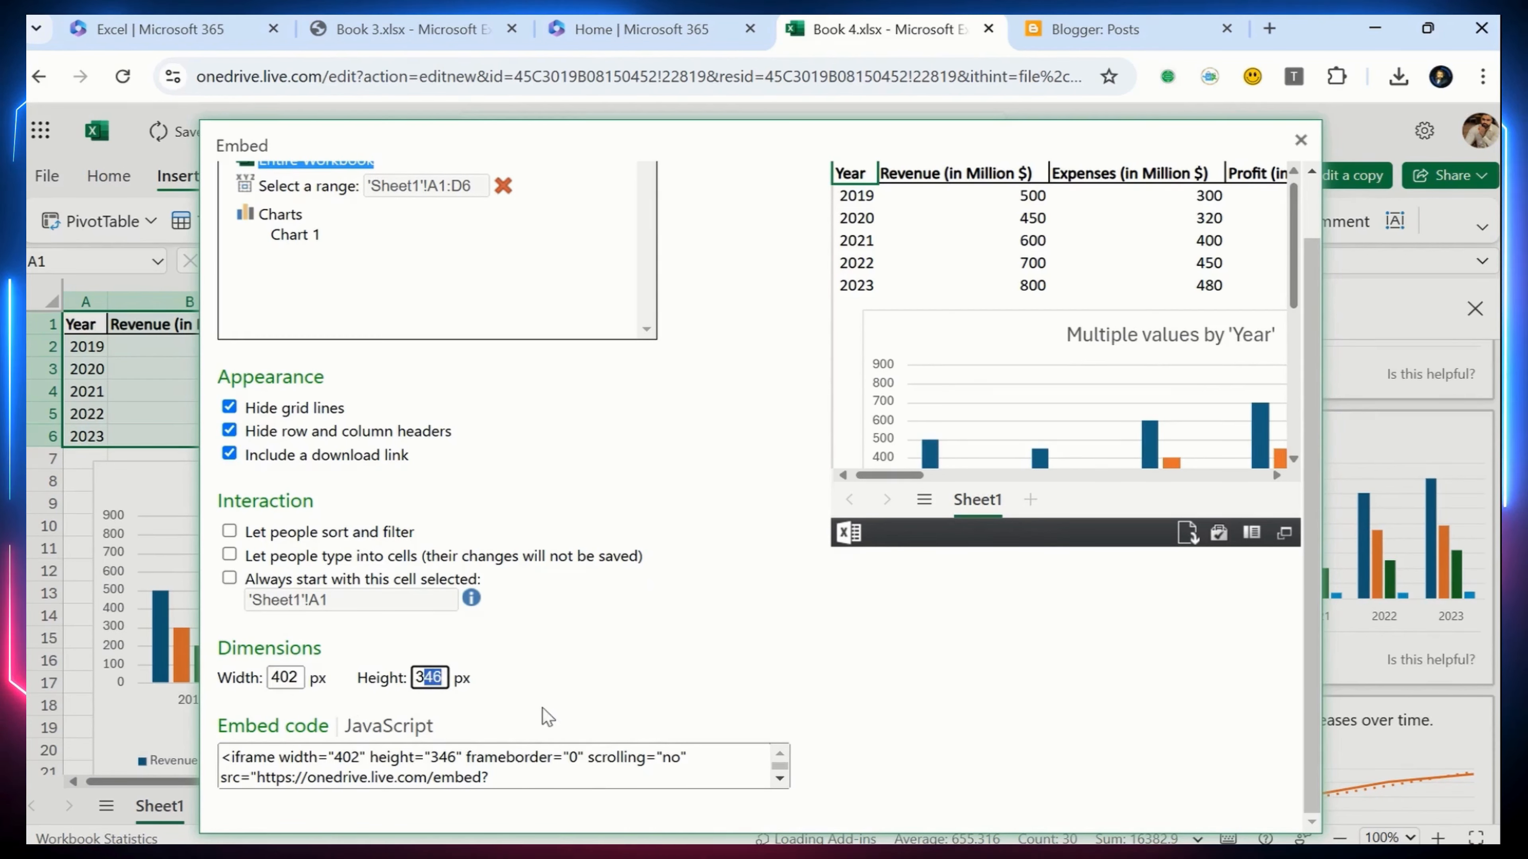
click(575, 779)
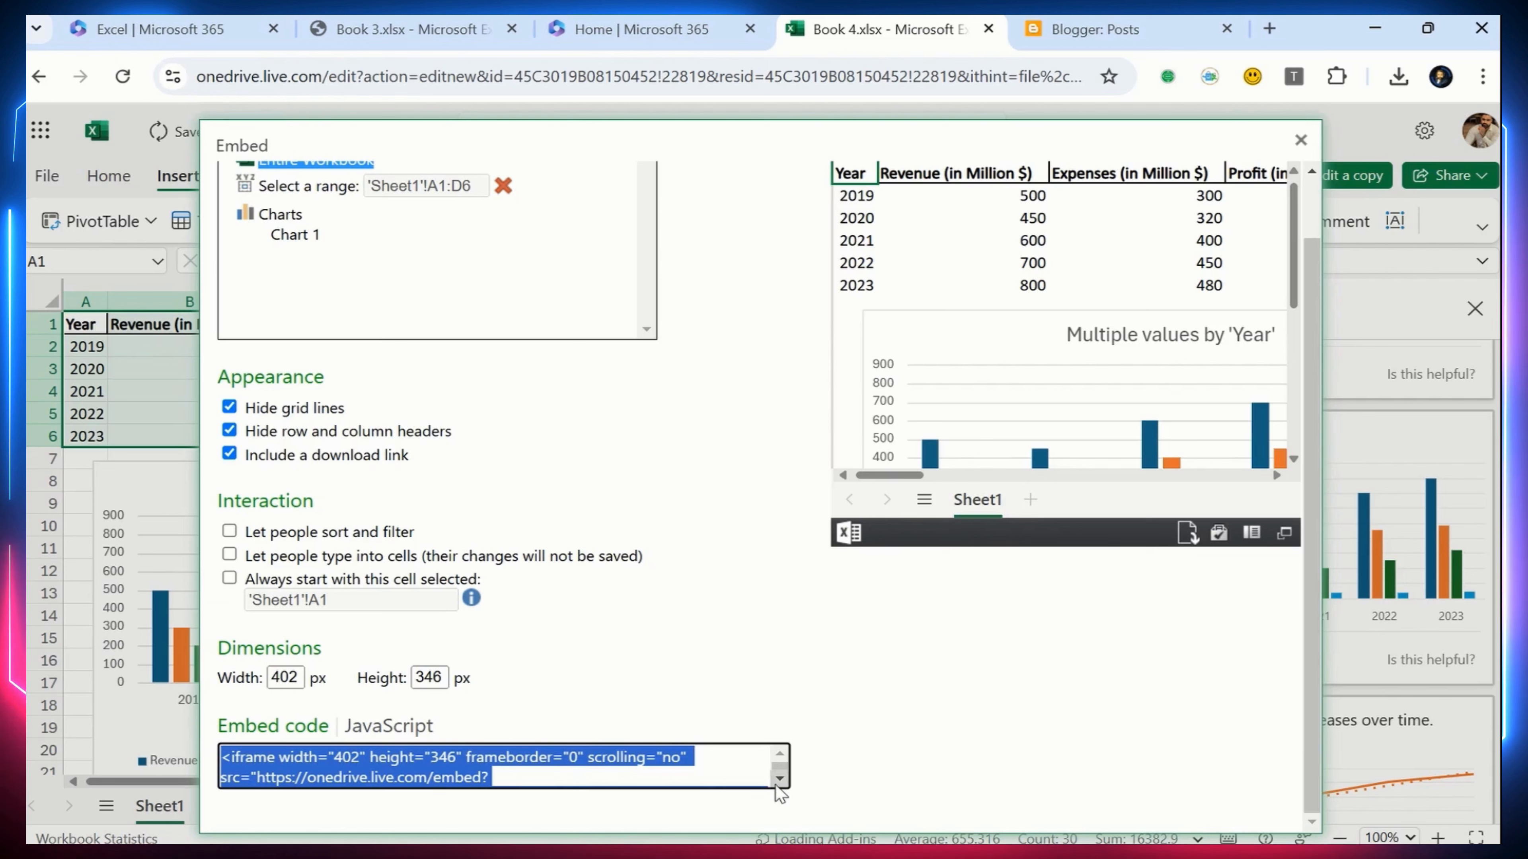
scroll(775, 785, down, 3)
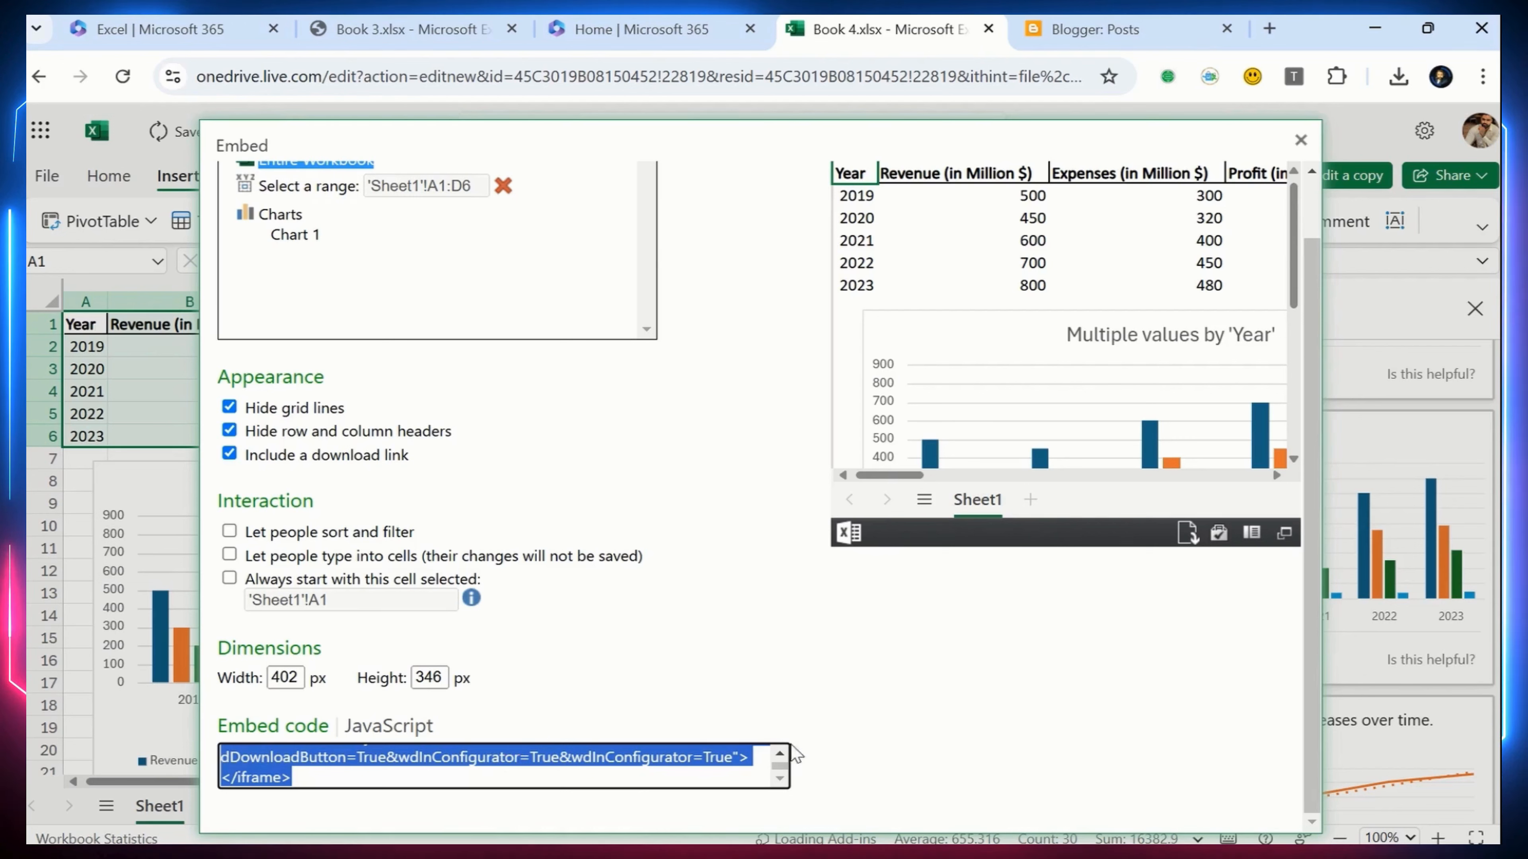
scroll(788, 759, up, 5)
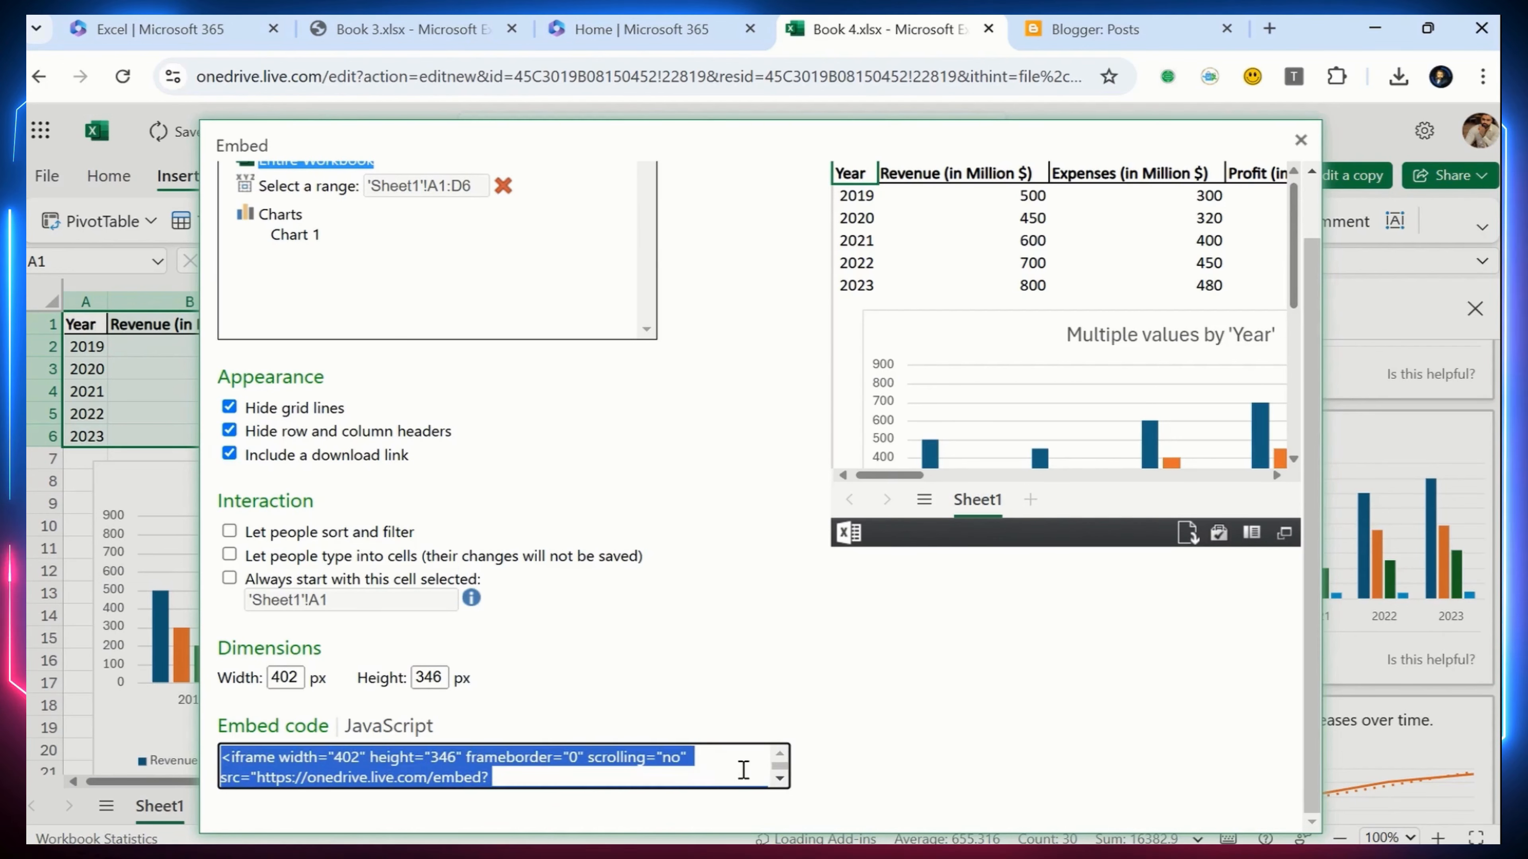
Switch to Blogger, create a new post, and change its editor to HTML view
click(1067, 43)
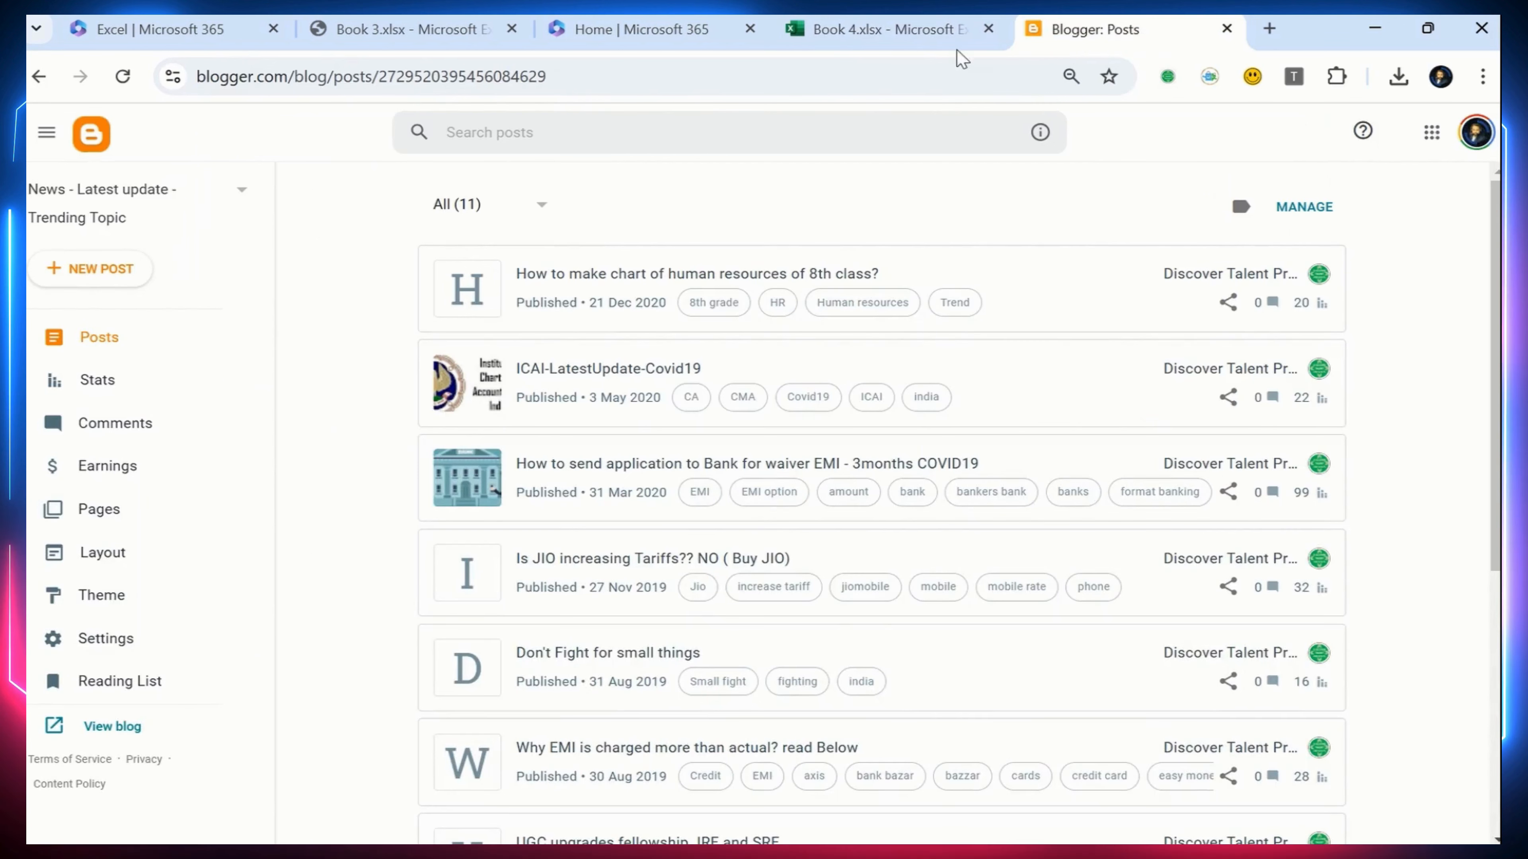
click(100, 269)
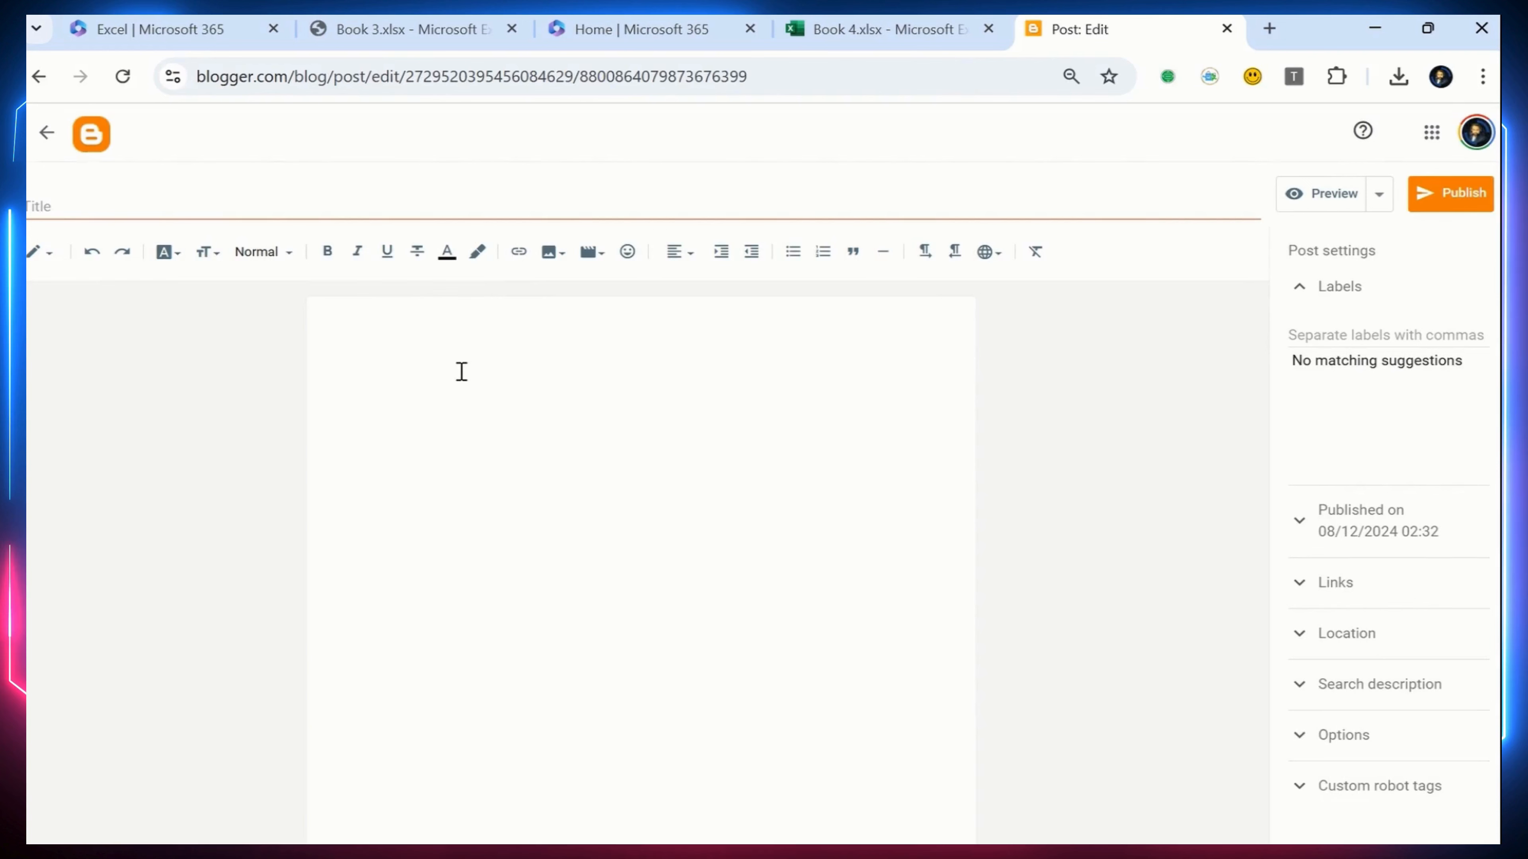
click(53, 267)
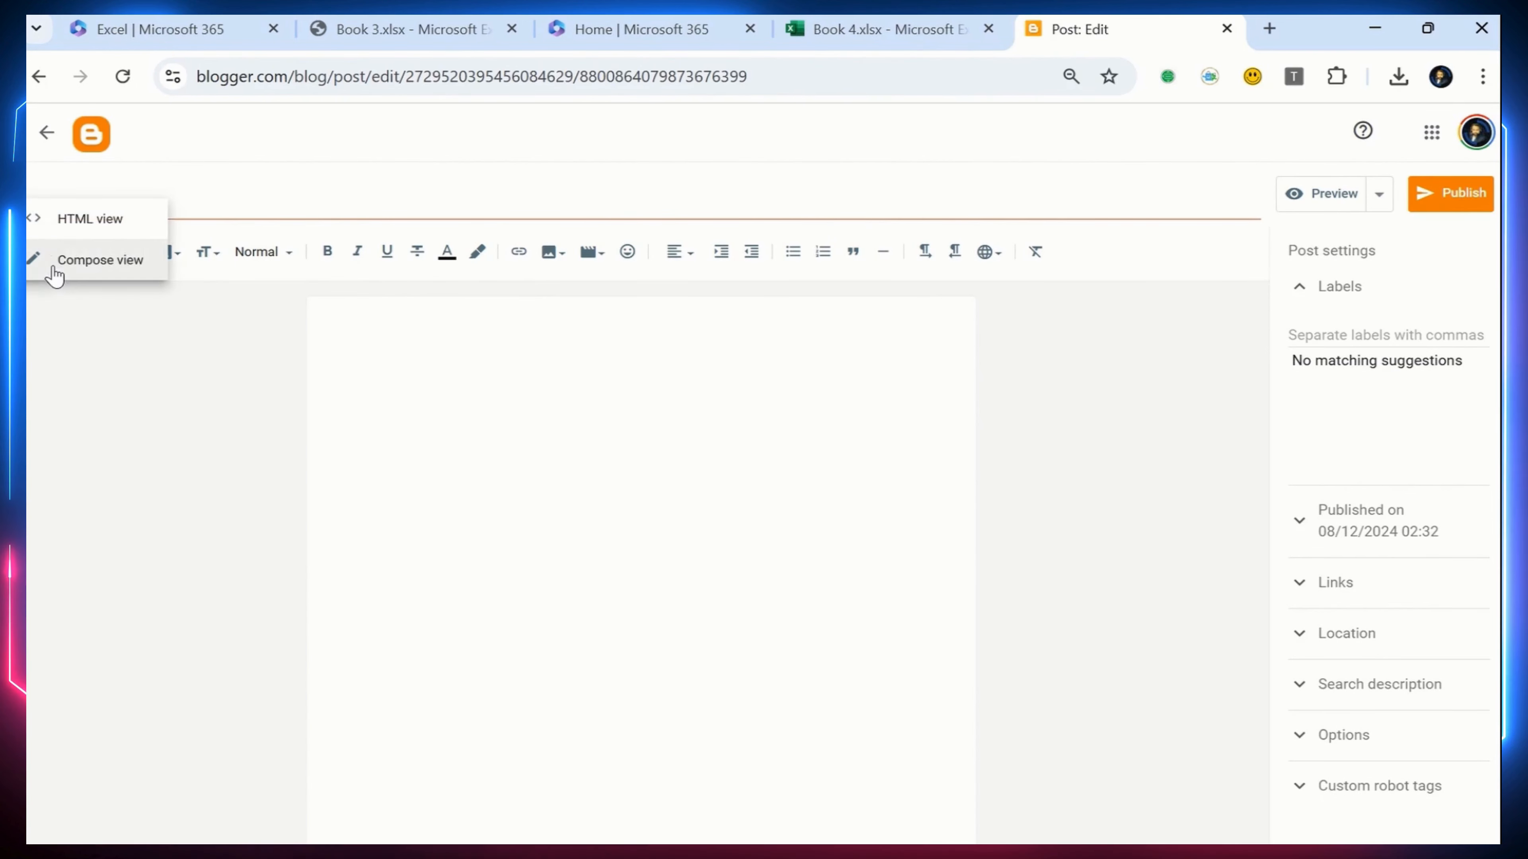
click(95, 228)
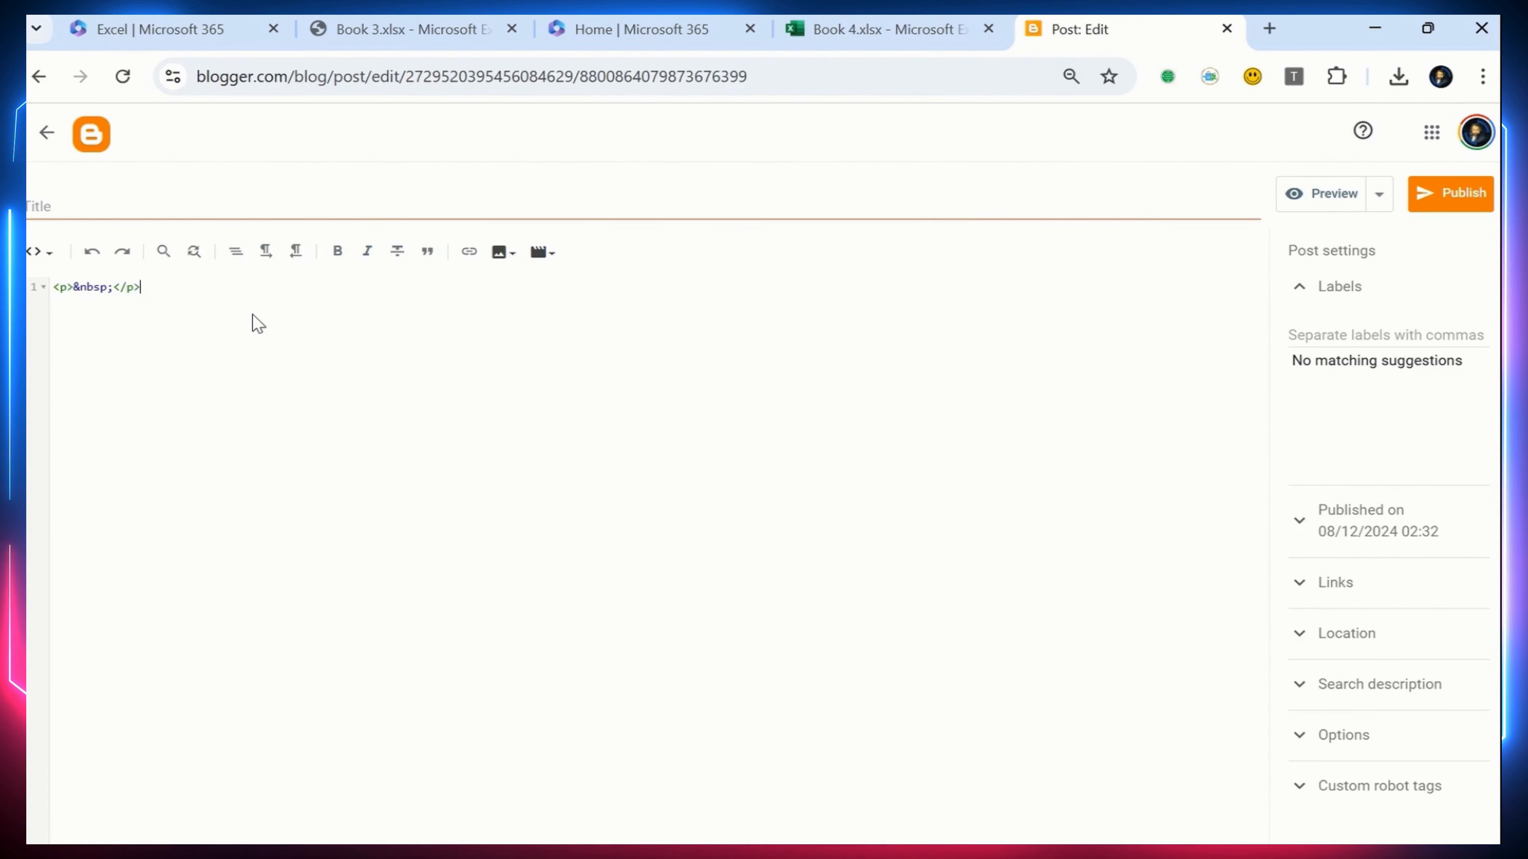
Paste the copied iframe embed code into the post's HTML and remove the empty paragraph line above it
key(Return)
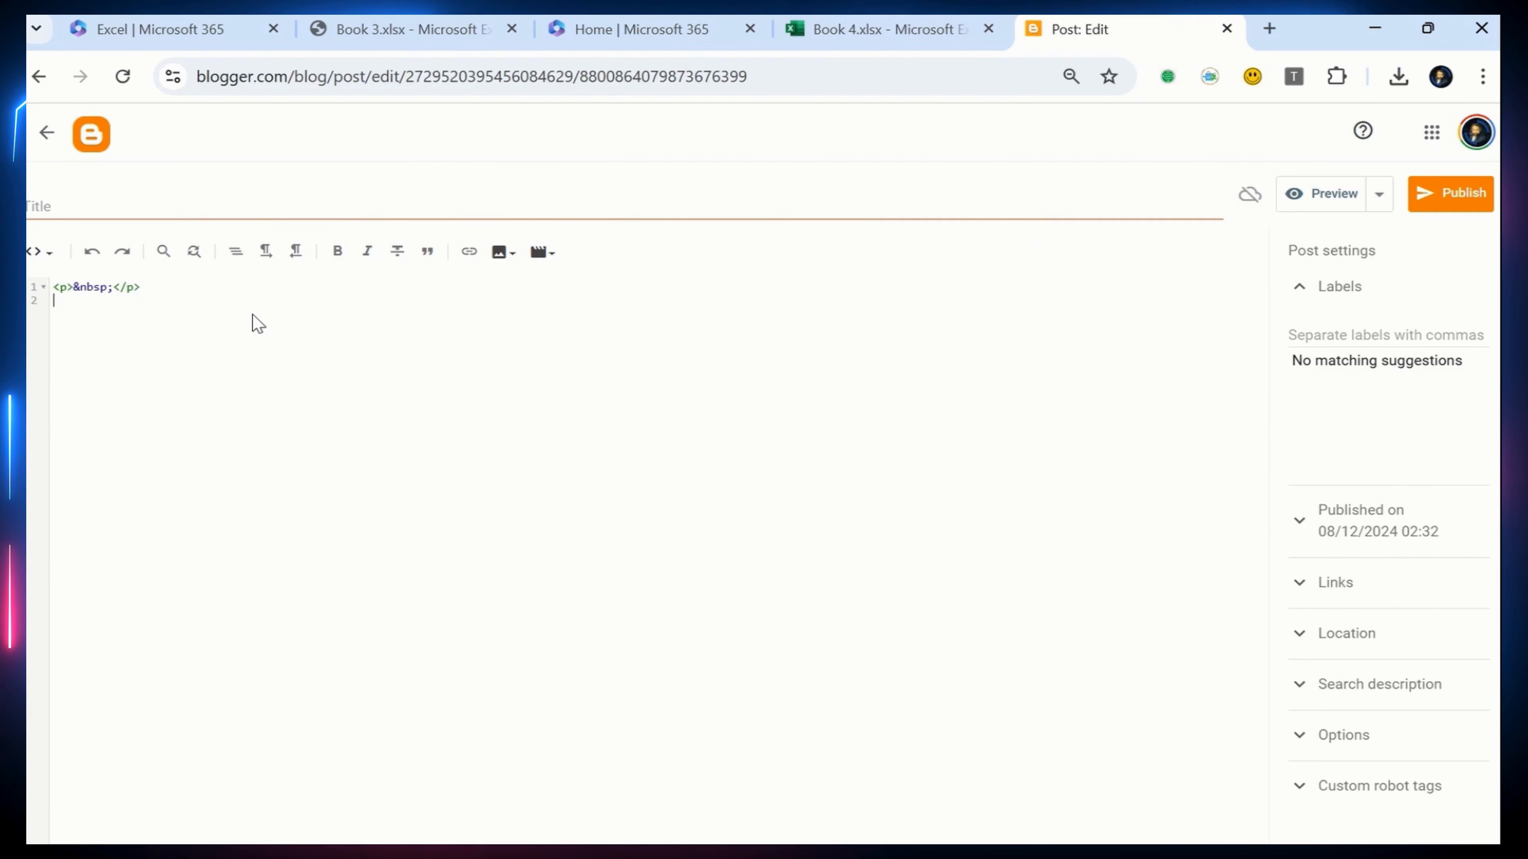
text(<iframe width="402" height="346" frameborder="0" scrolling="no" src="https://onedrive.live.com/embed?resid=45C3019B08150452%2122819&authkey=%21AKhkhH2xlmtNAE4&em=2&wdAllowInteractivity=False&wdHideGridlines=True&wdHideHeaders=True&wdDownloadButton=True&wdInConfigurator=True&wdInConfigurator=True"></iframe>)
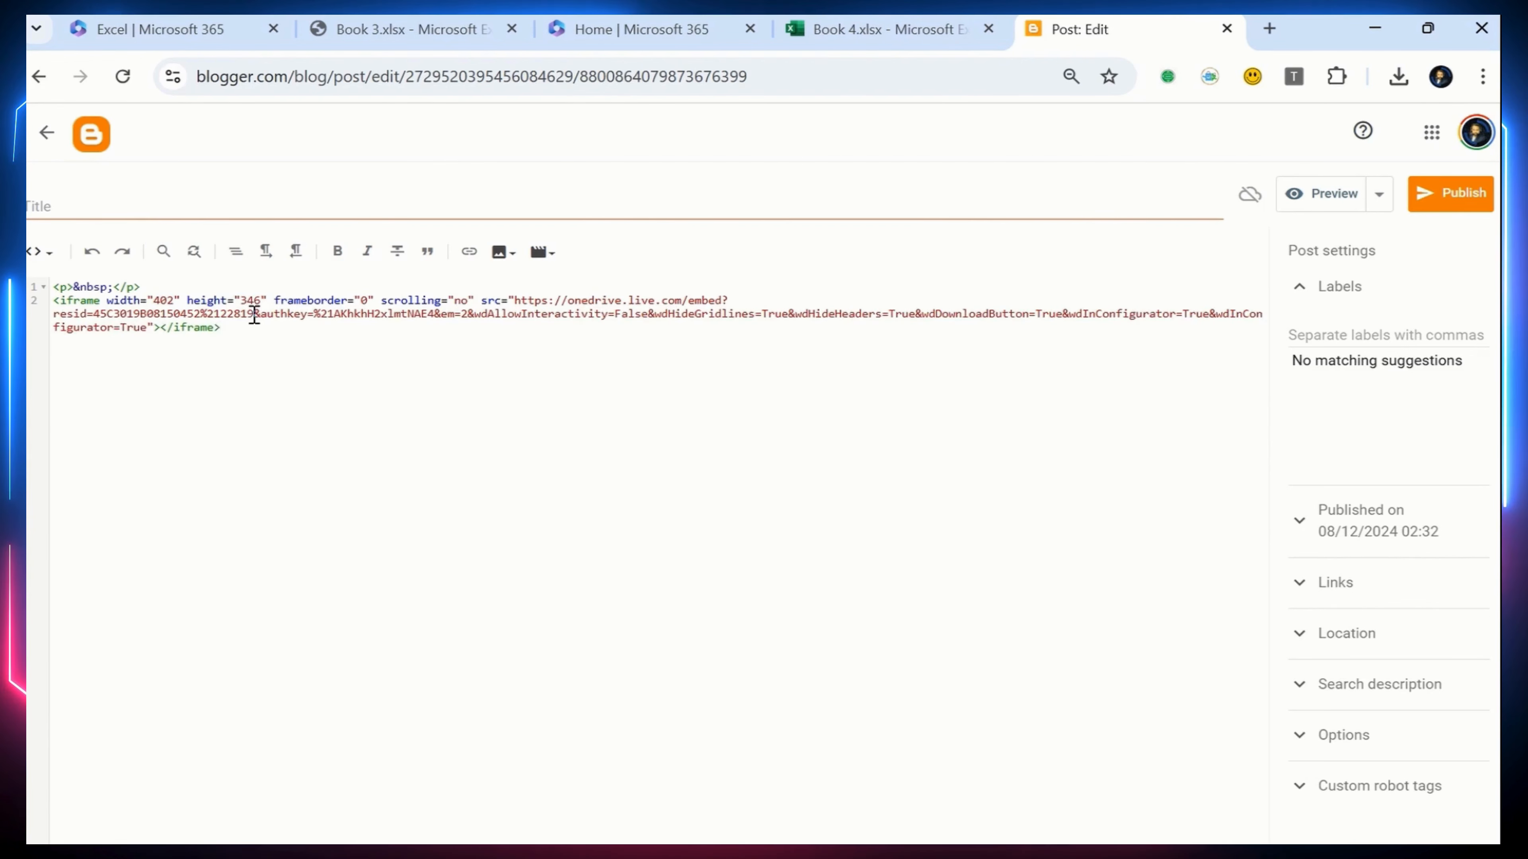
drag(144, 287, 53, 287)
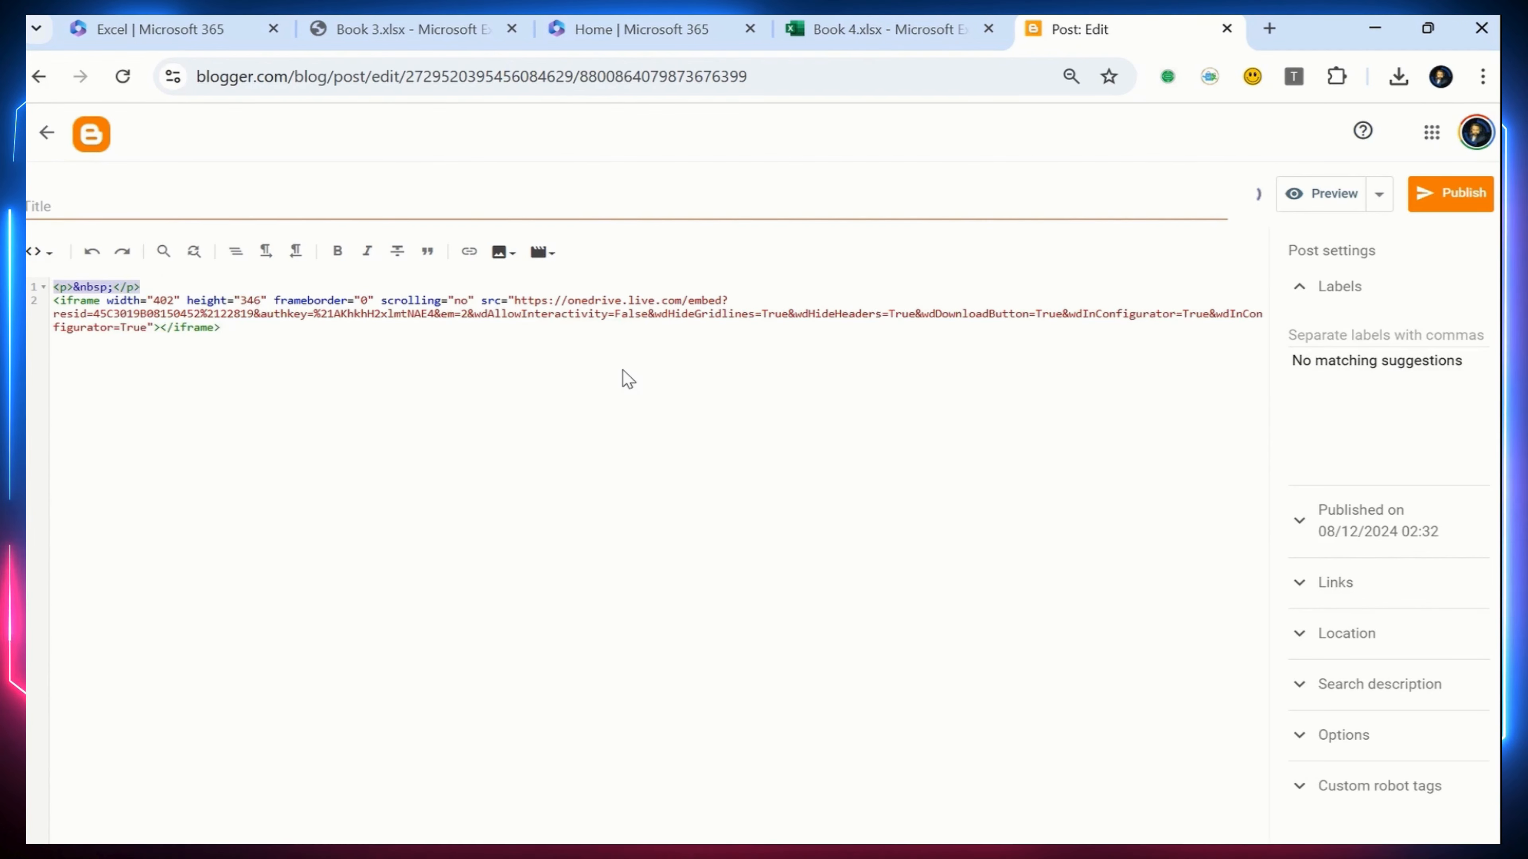
key(Delete)
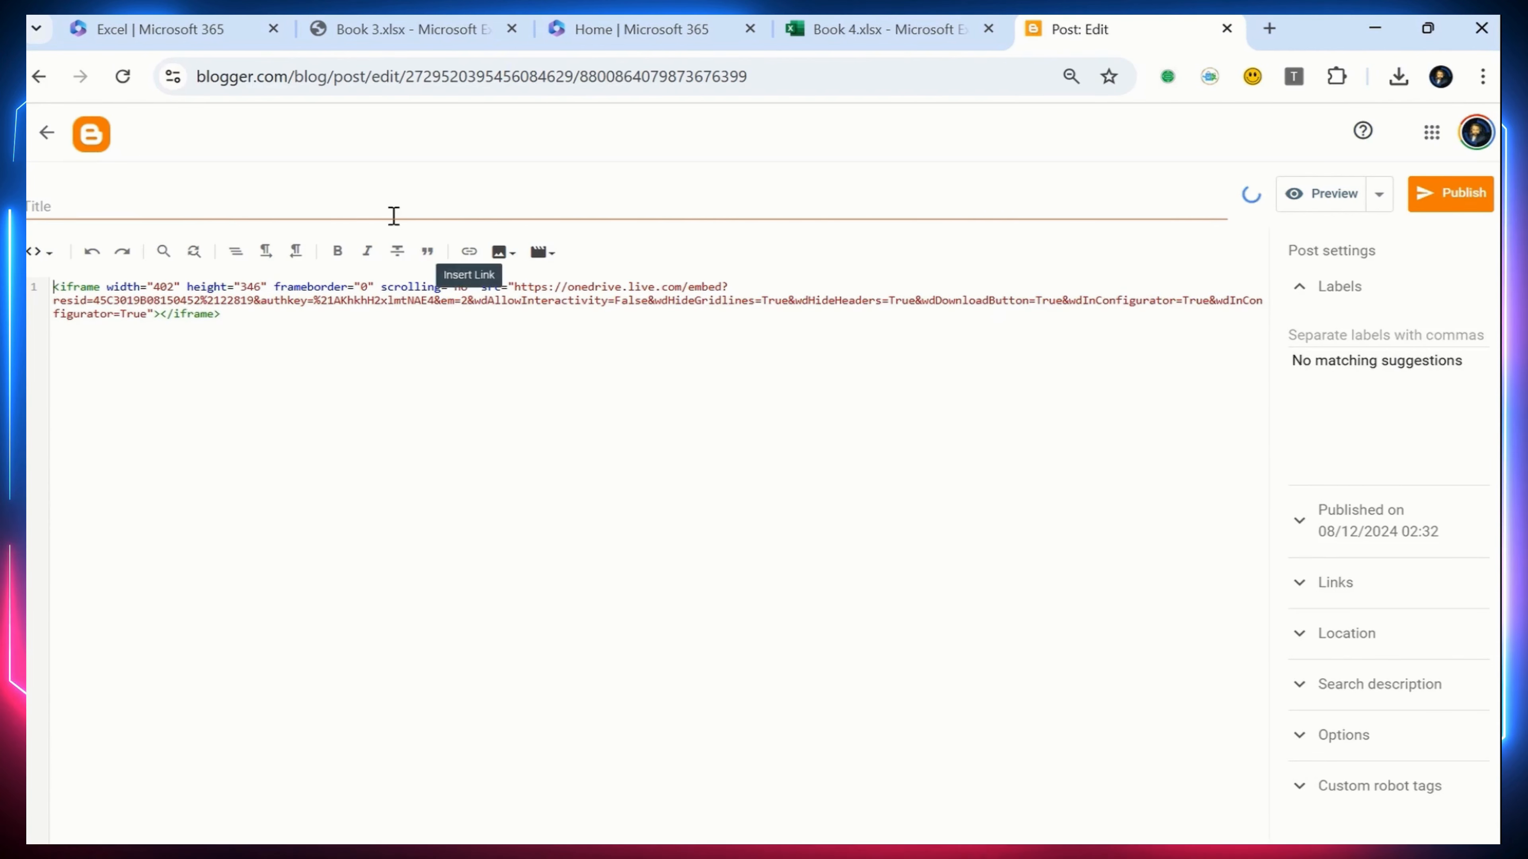
Title the post "Financial Dashboard" and publish it to the blog
click(385, 199)
text(Fi)
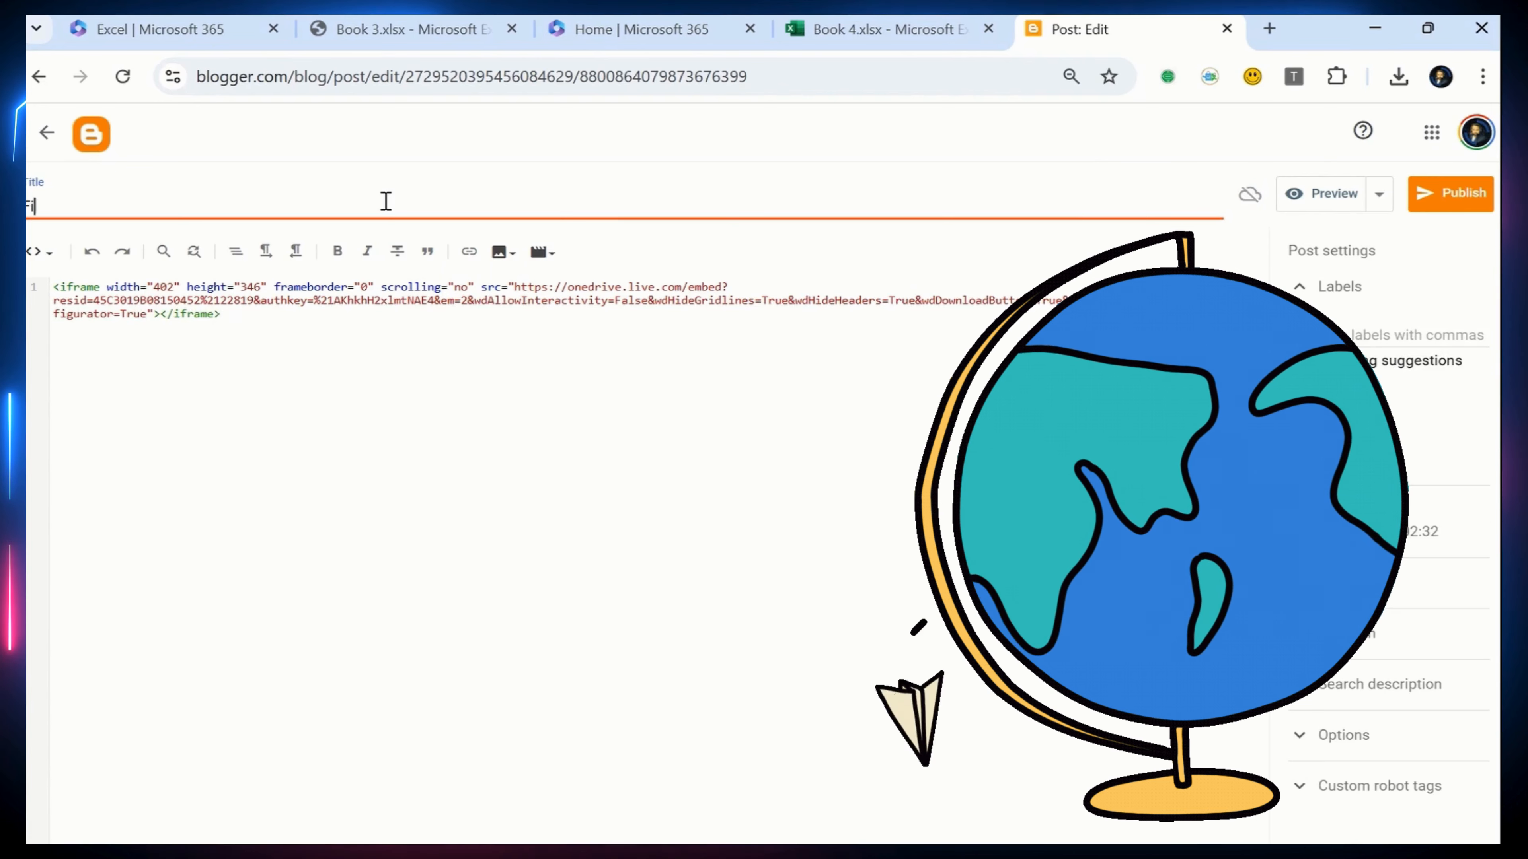
text(nancial Dashb)
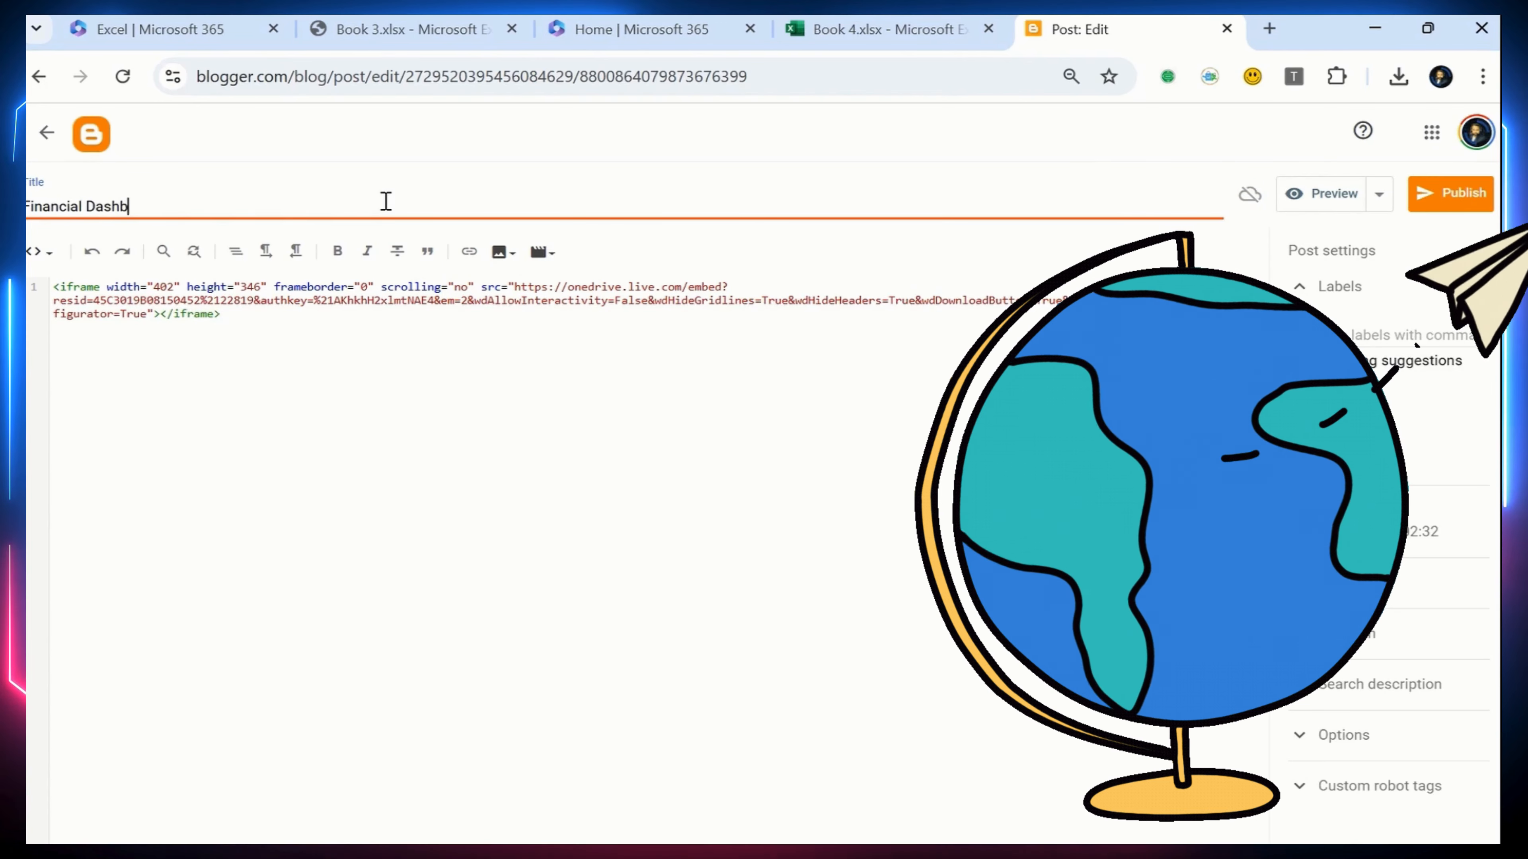
text(oard)
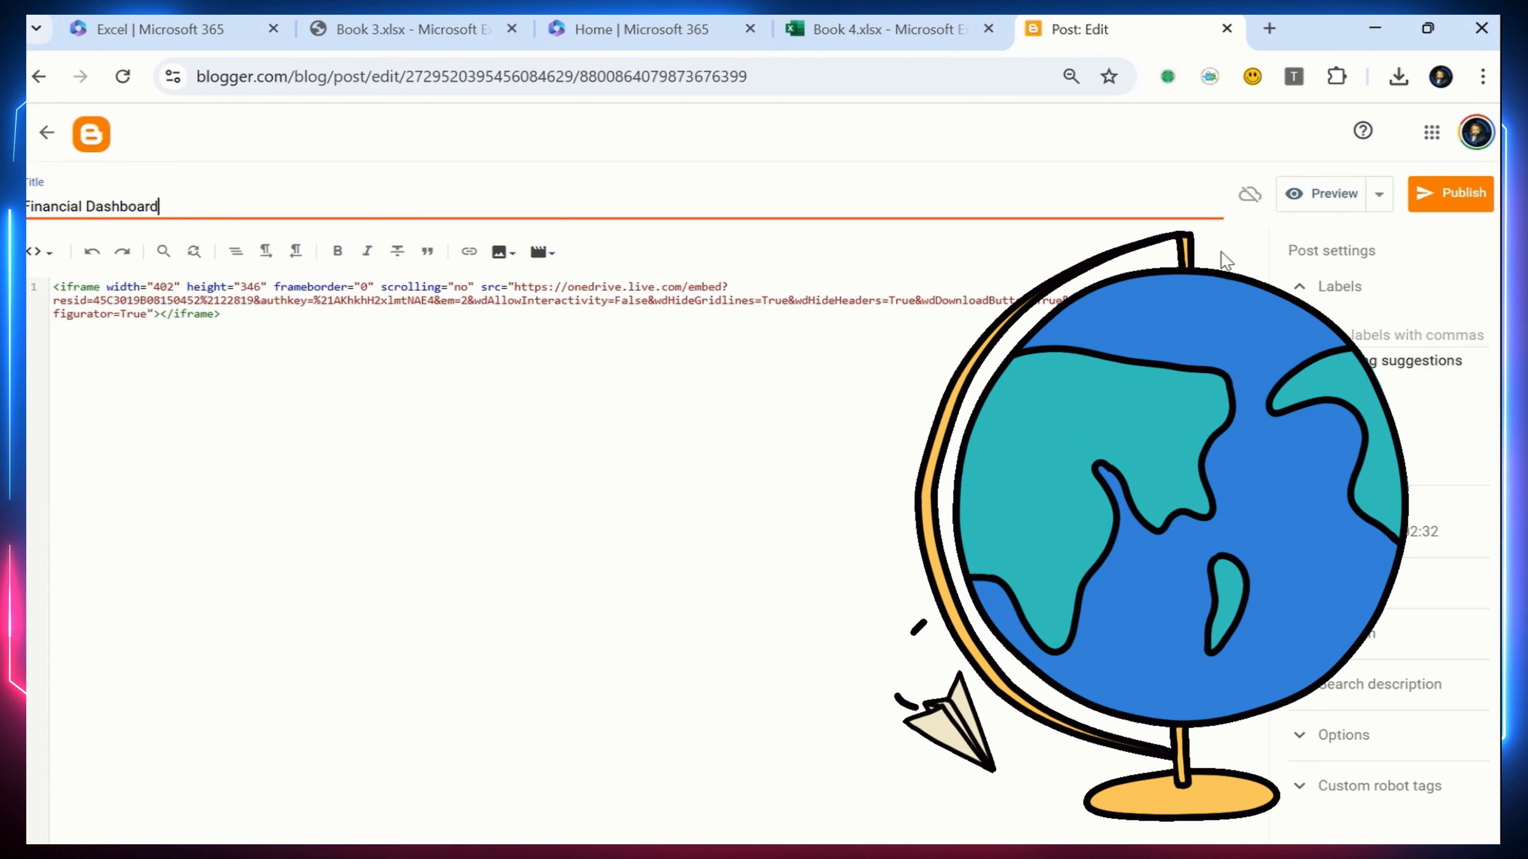
click(1450, 194)
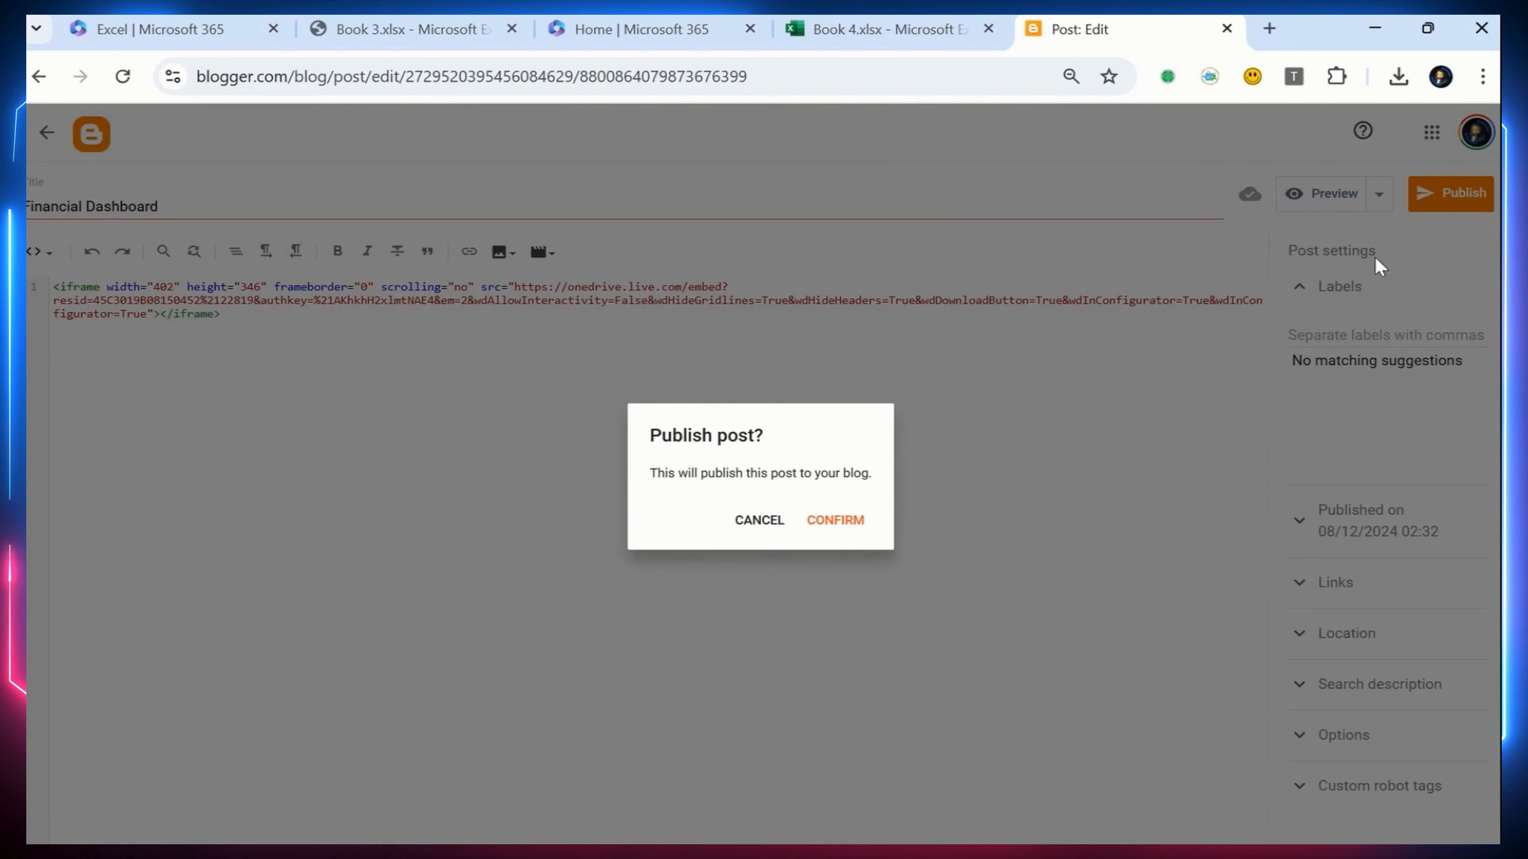
click(835, 521)
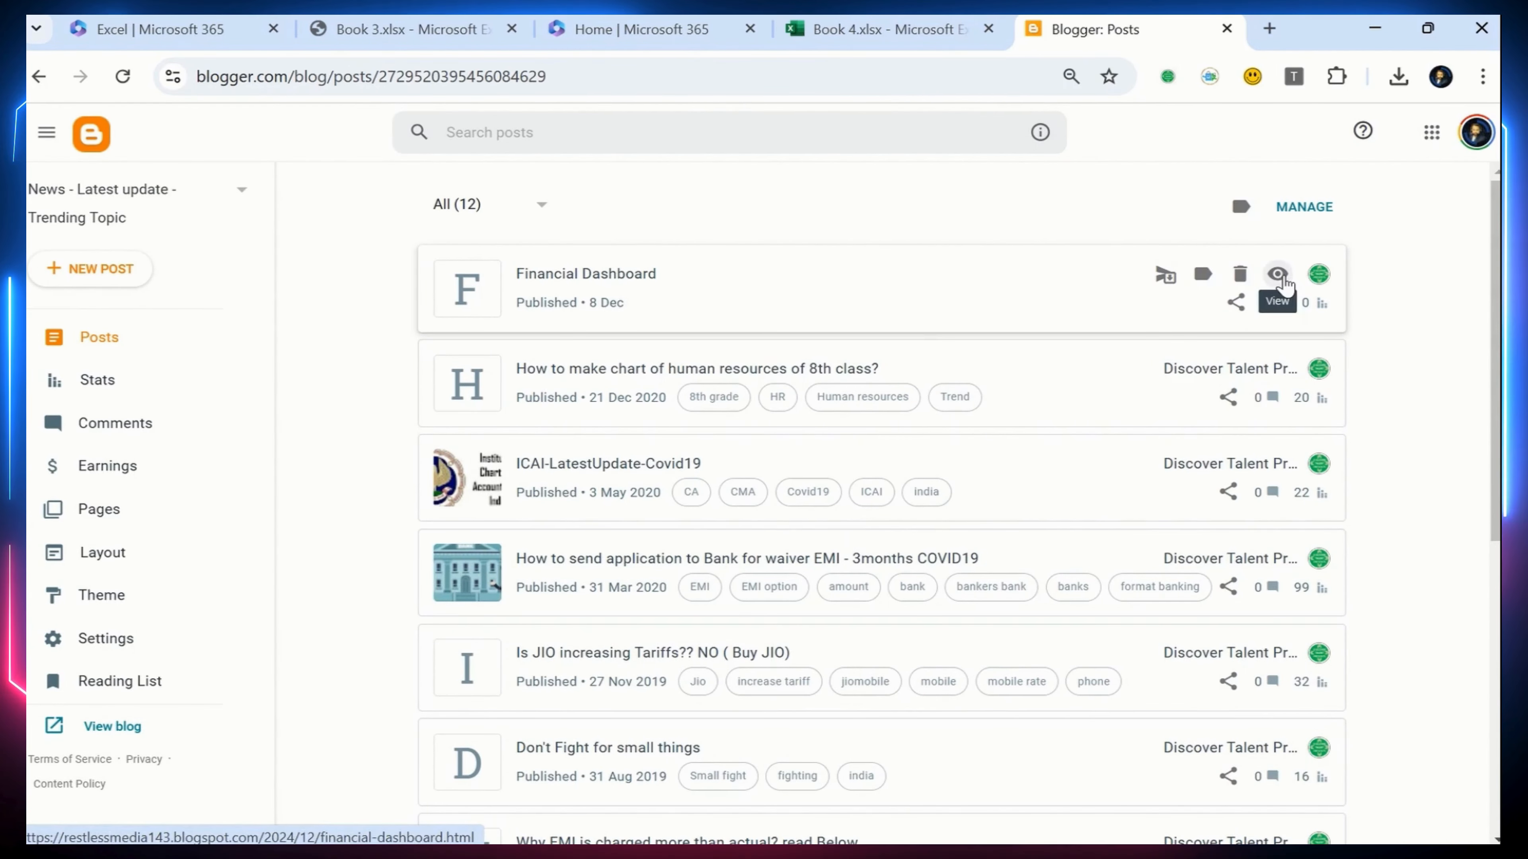
View the published Financial Dashboard post and examine how the embedded workbook fits on the page
click(1279, 275)
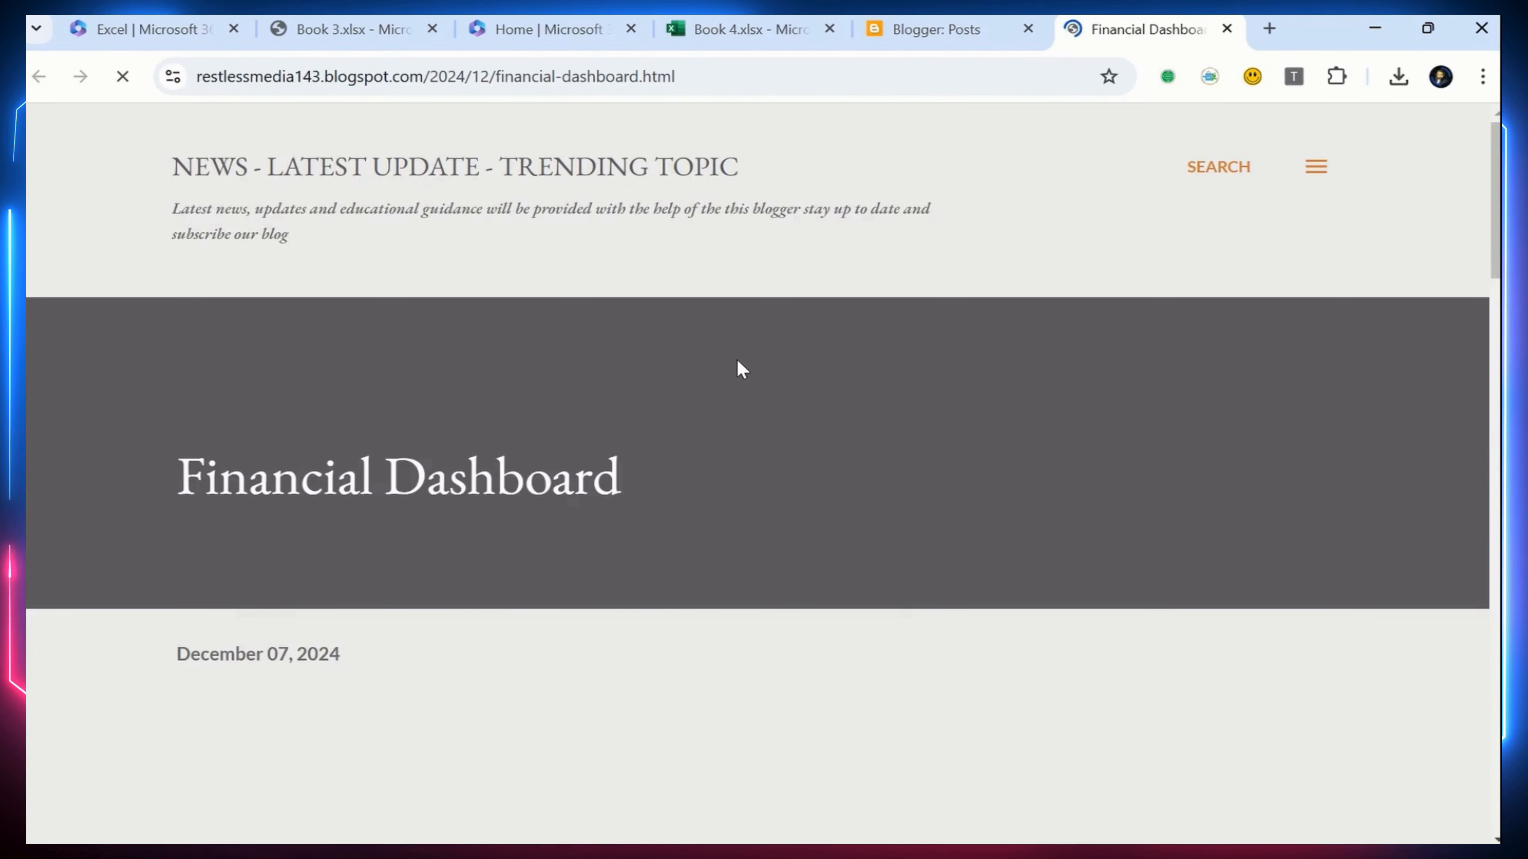
scroll(753, 410, down, 5)
scroll(817, 420, down, 2)
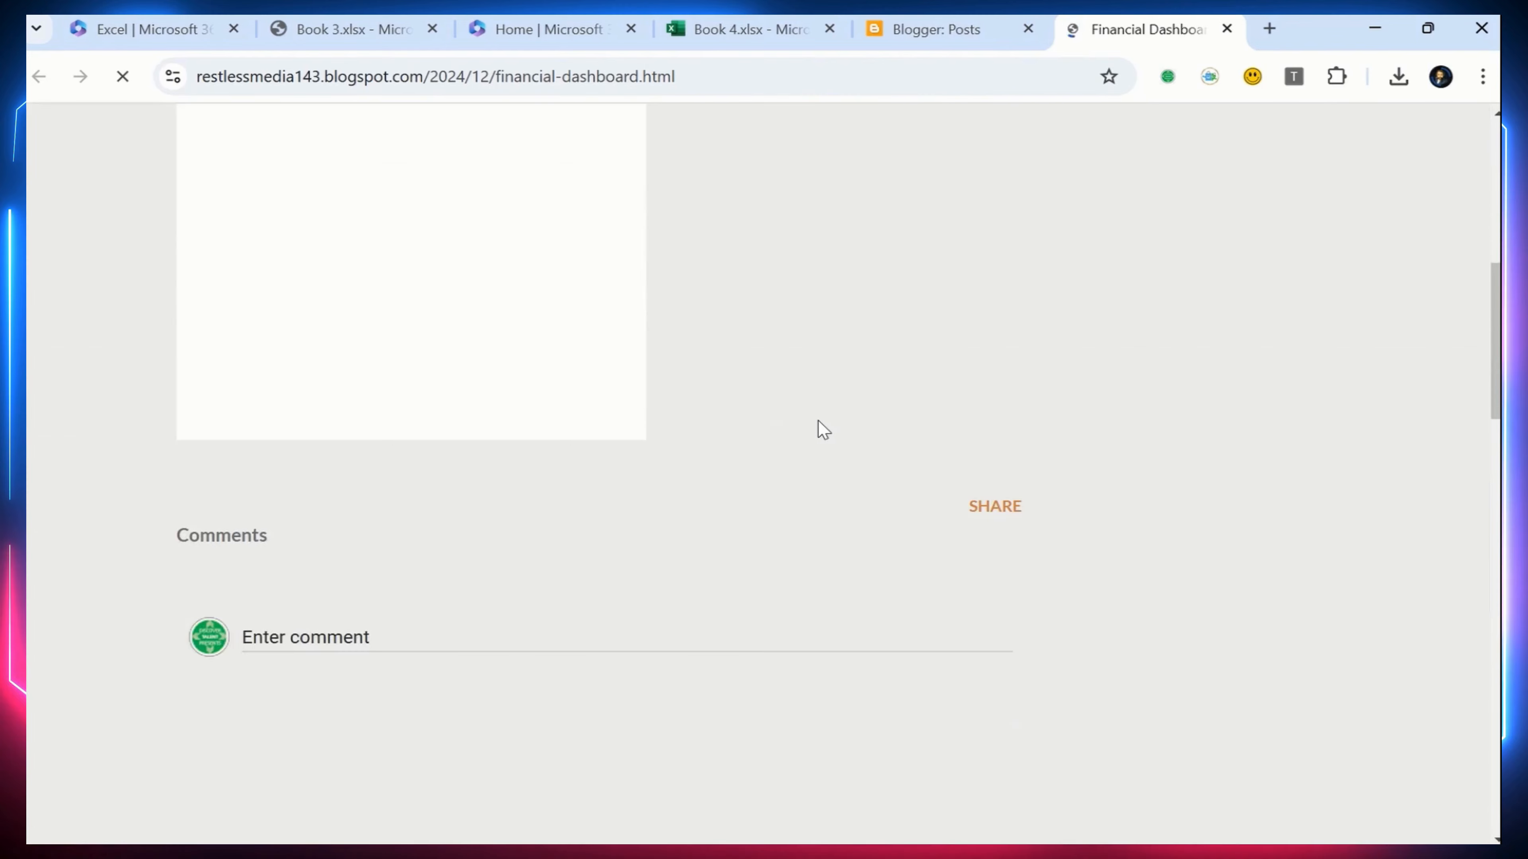
scroll(817, 422, up, 2)
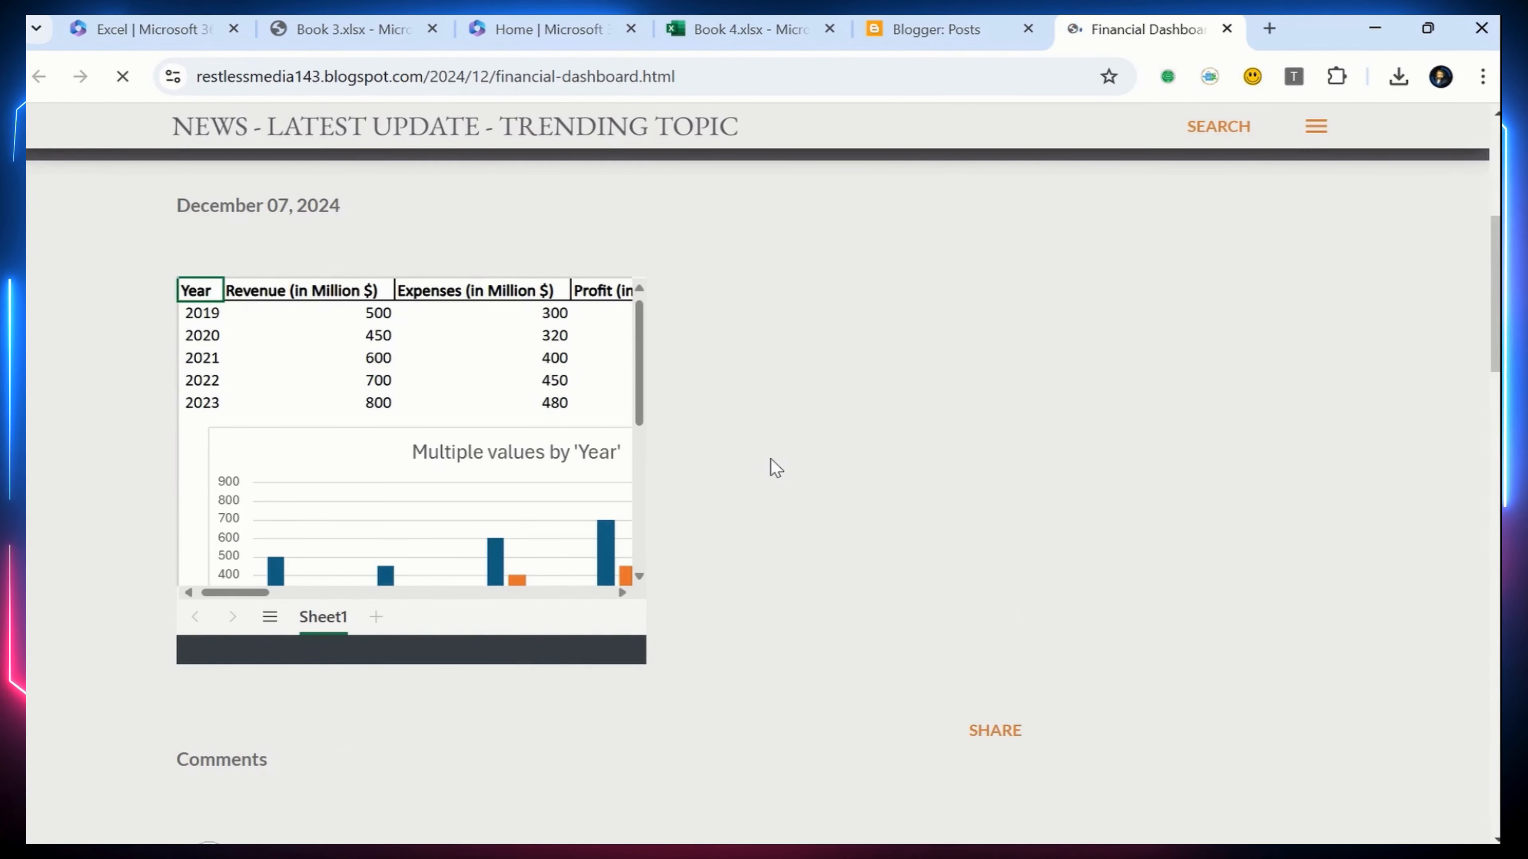
mouse_move(638, 395)
mouse_down()
mouse_move(646, 526)
mouse_move(666, 384)
mouse_up()
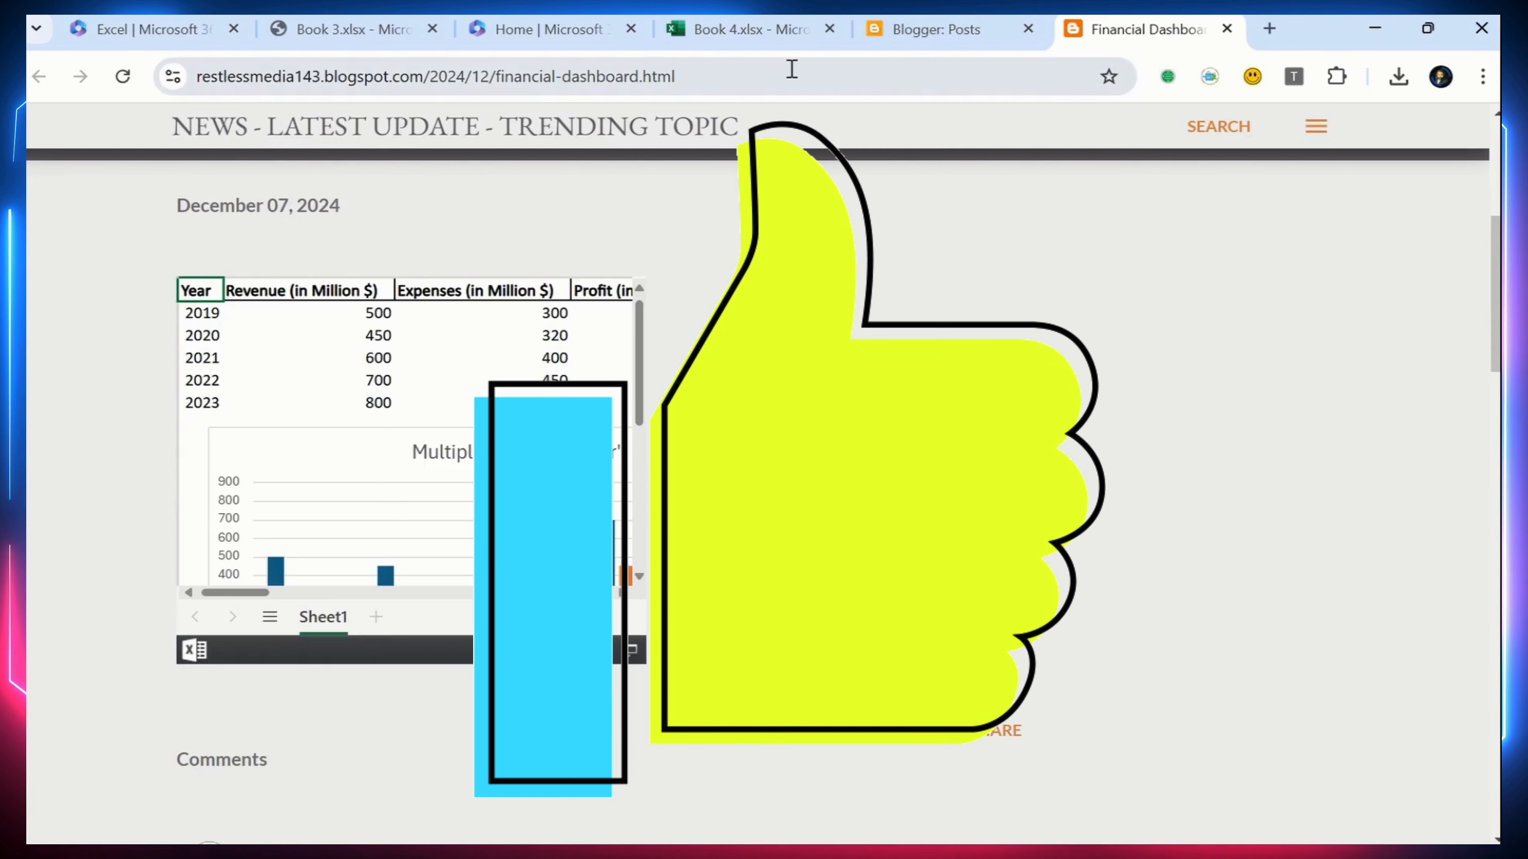
Switch to the Book 4 workbook in Excel, set the embed width to 700 px and select the updated iframe code
click(765, 34)
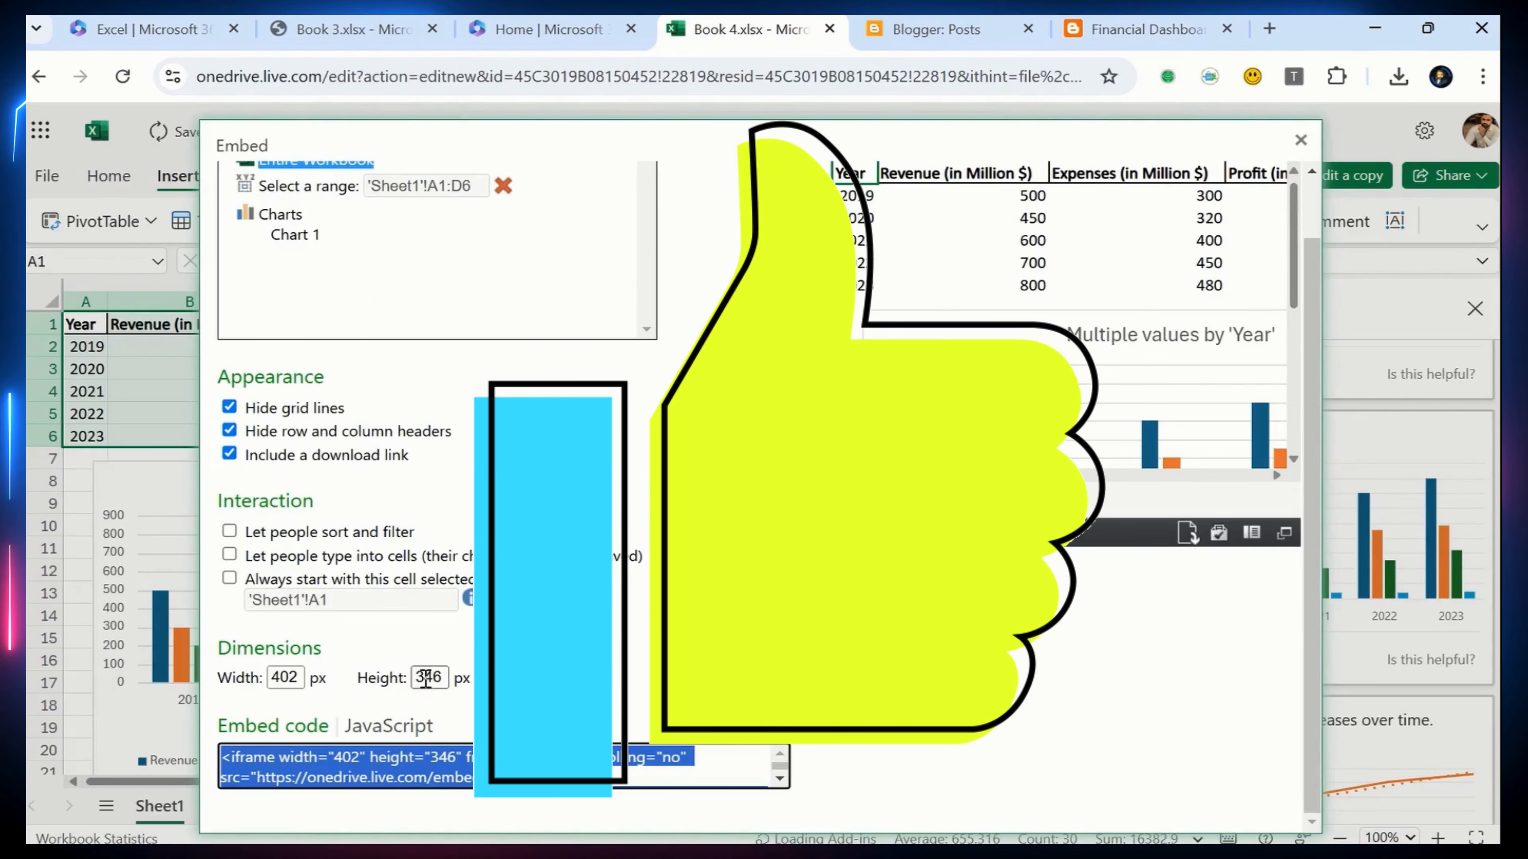
double_click(277, 679)
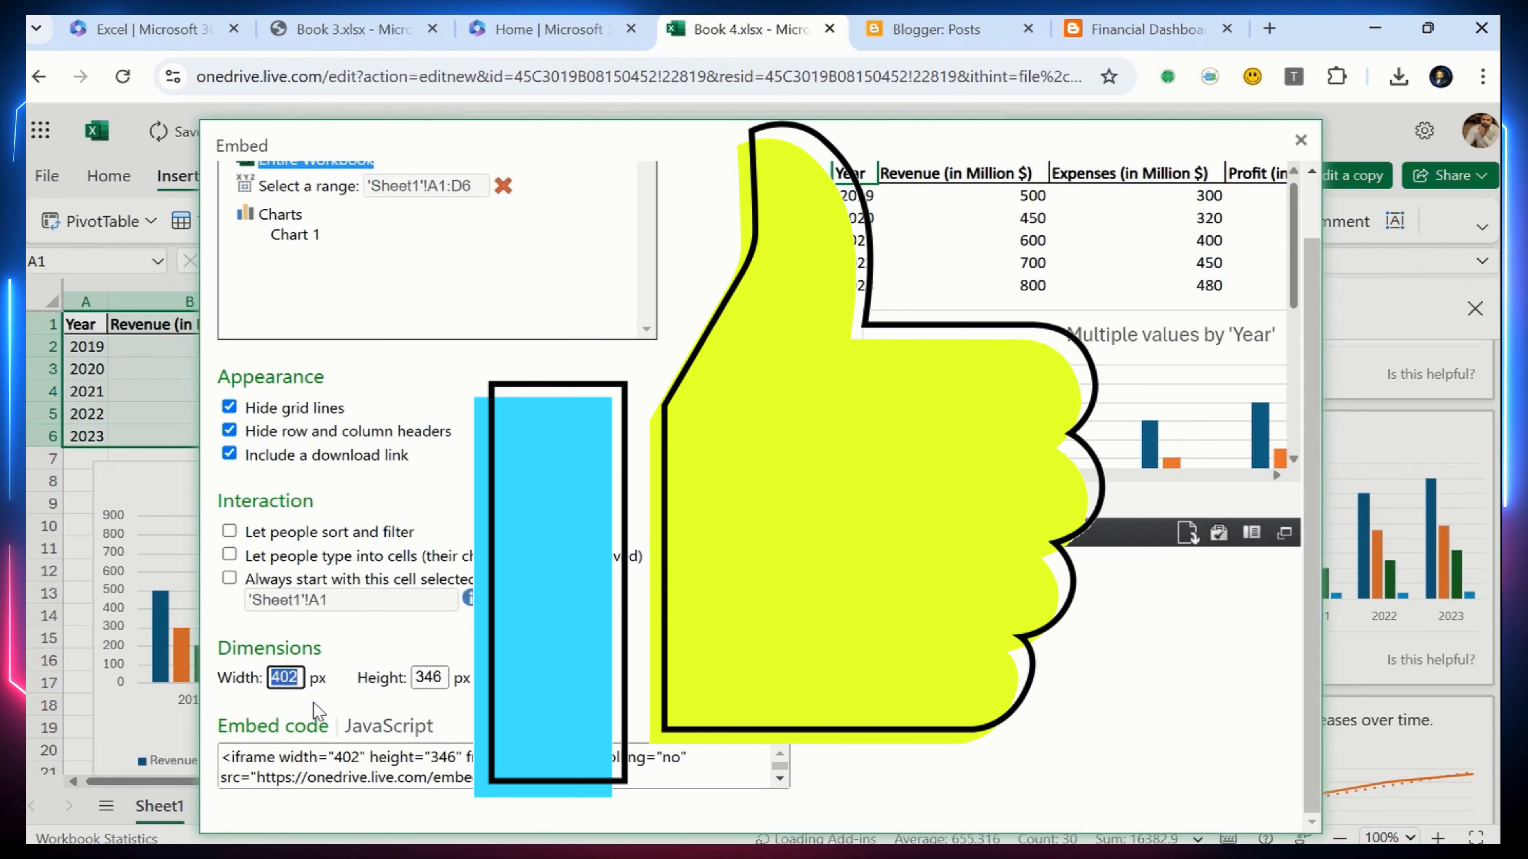
text(12)
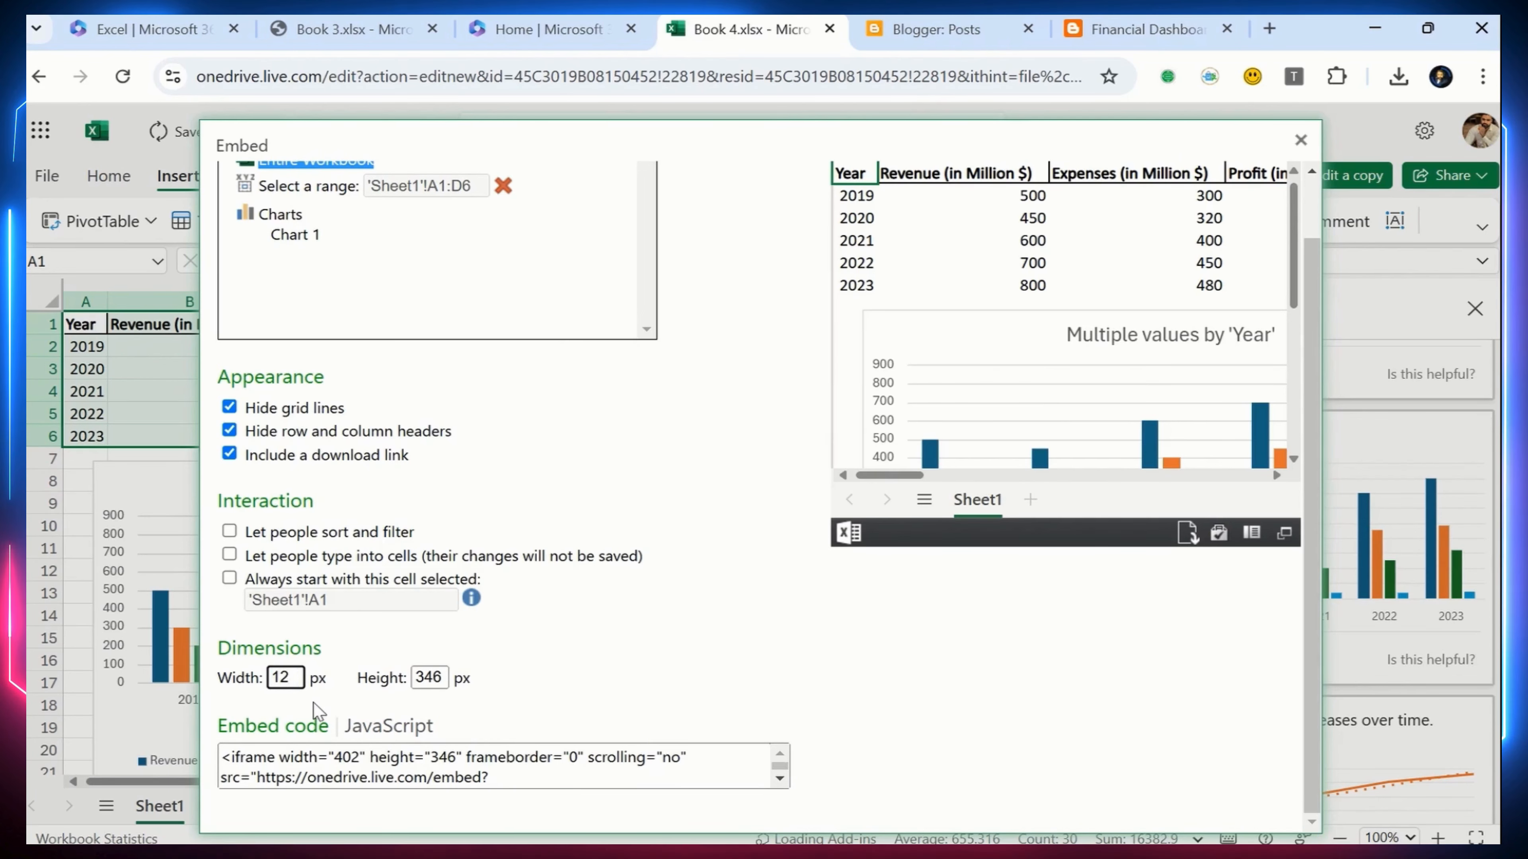
click(621, 775)
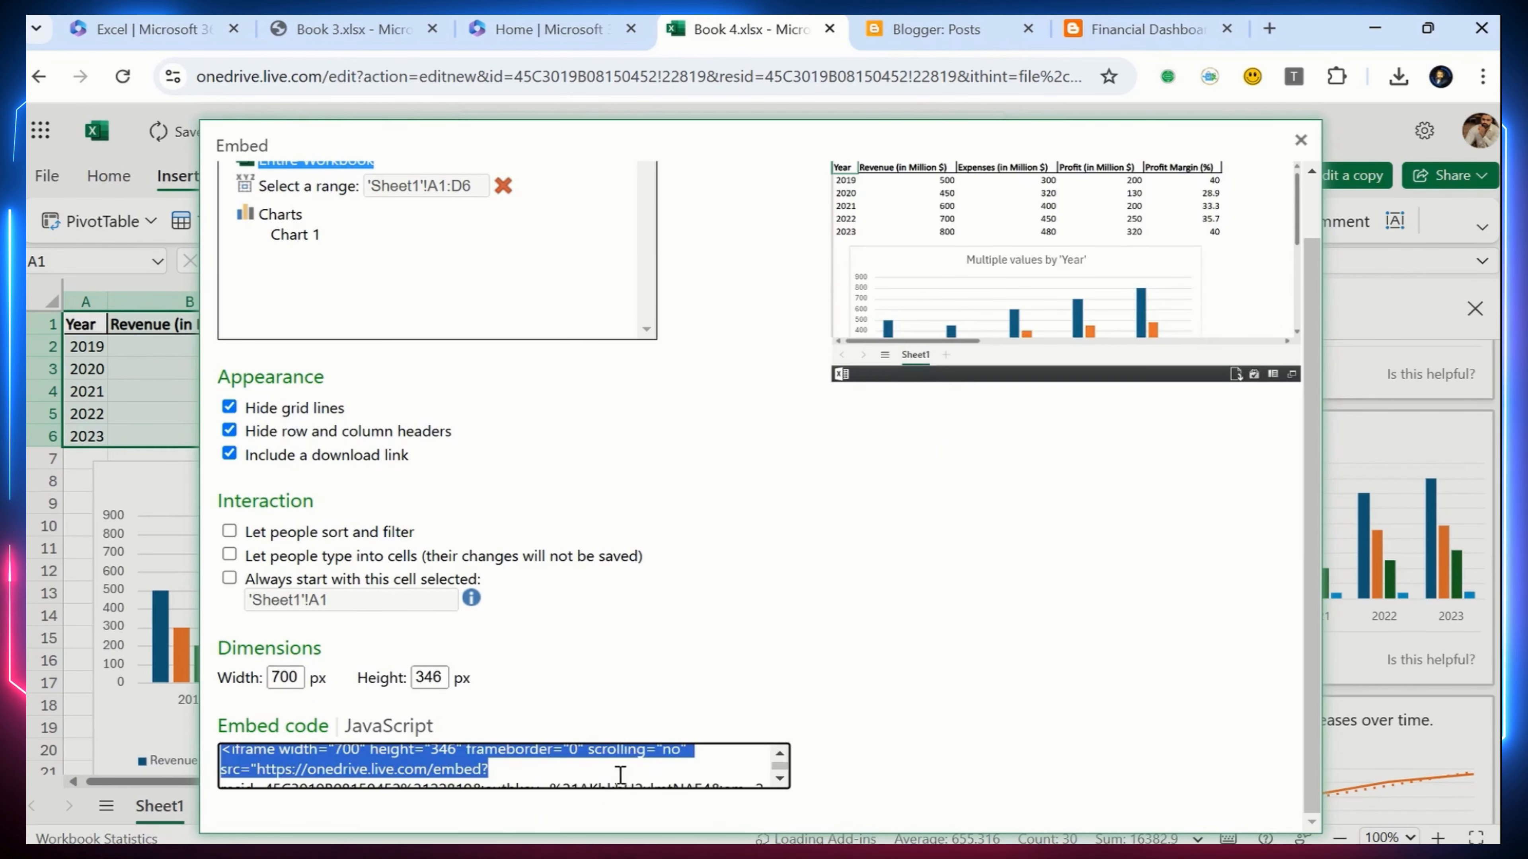
Reopen the Financial Dashboard post in Blogger, set the iframe width in its HTML to 1200, and update the post
click(926, 29)
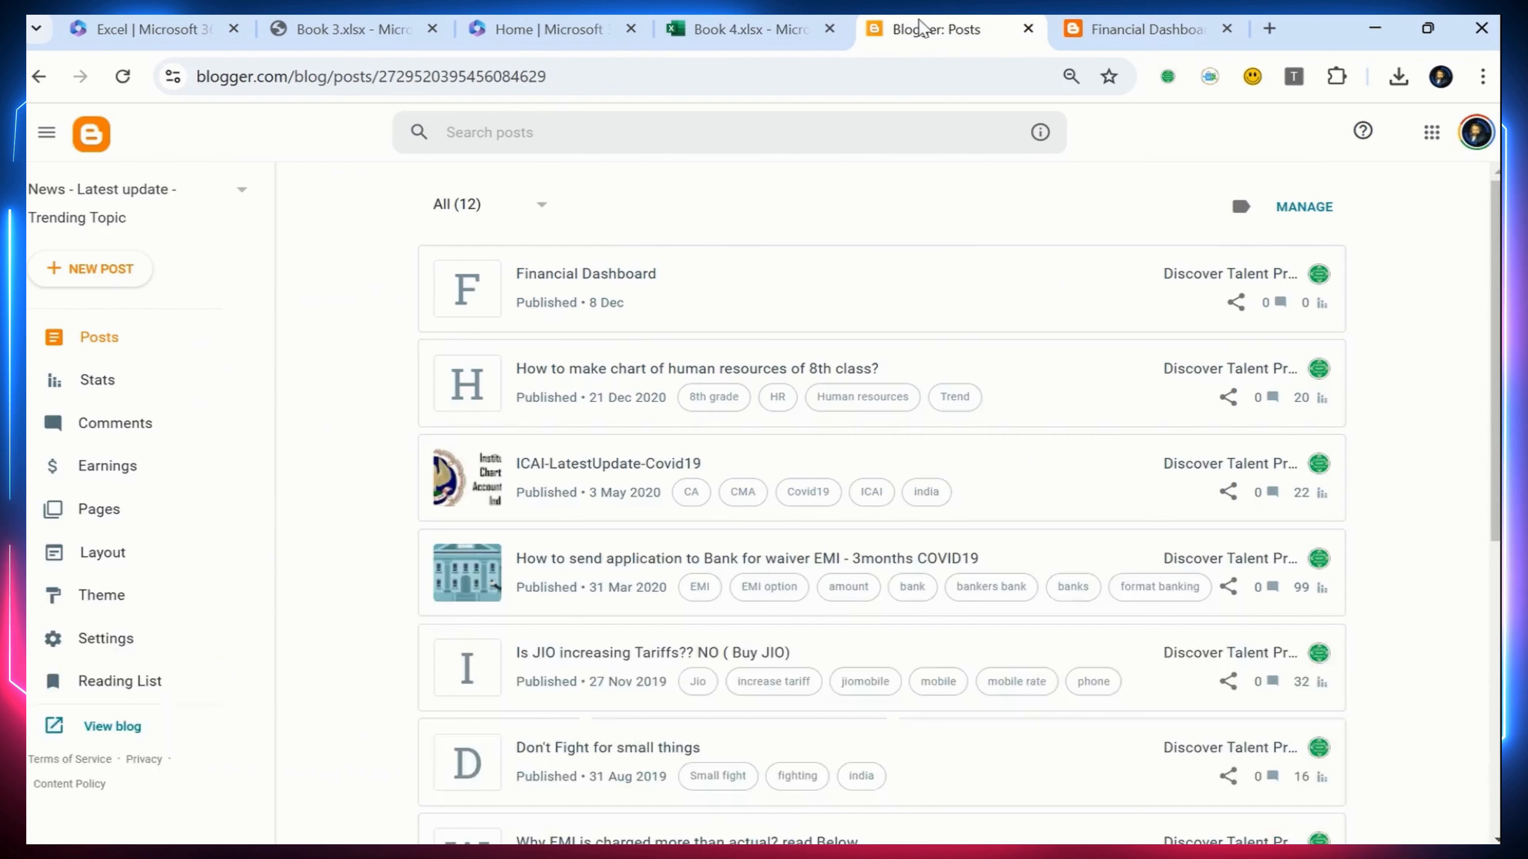
click(1101, 300)
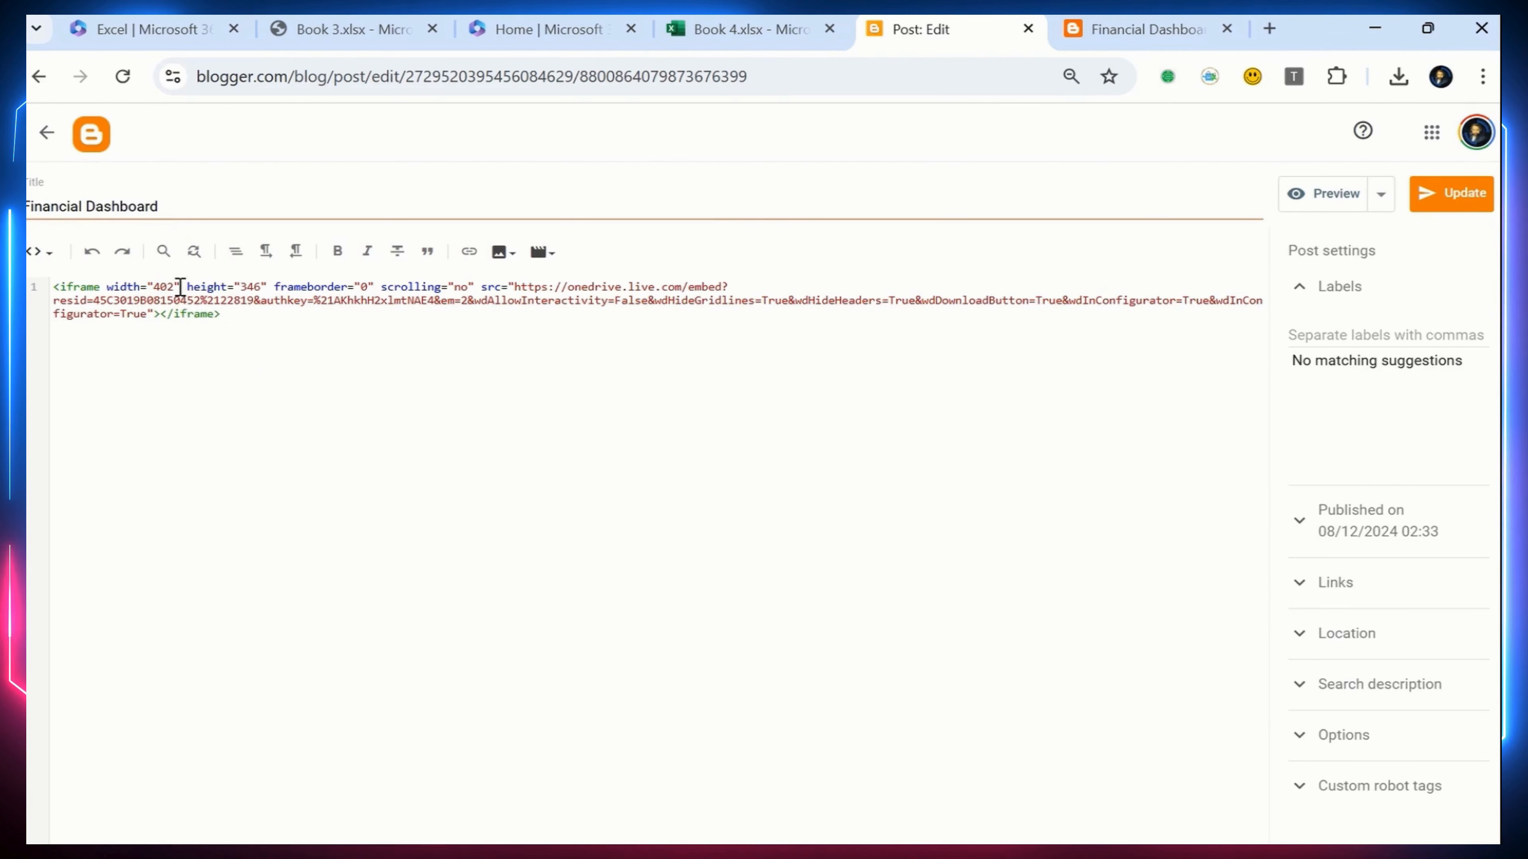
key(BackSpace)
key(BackSpace)
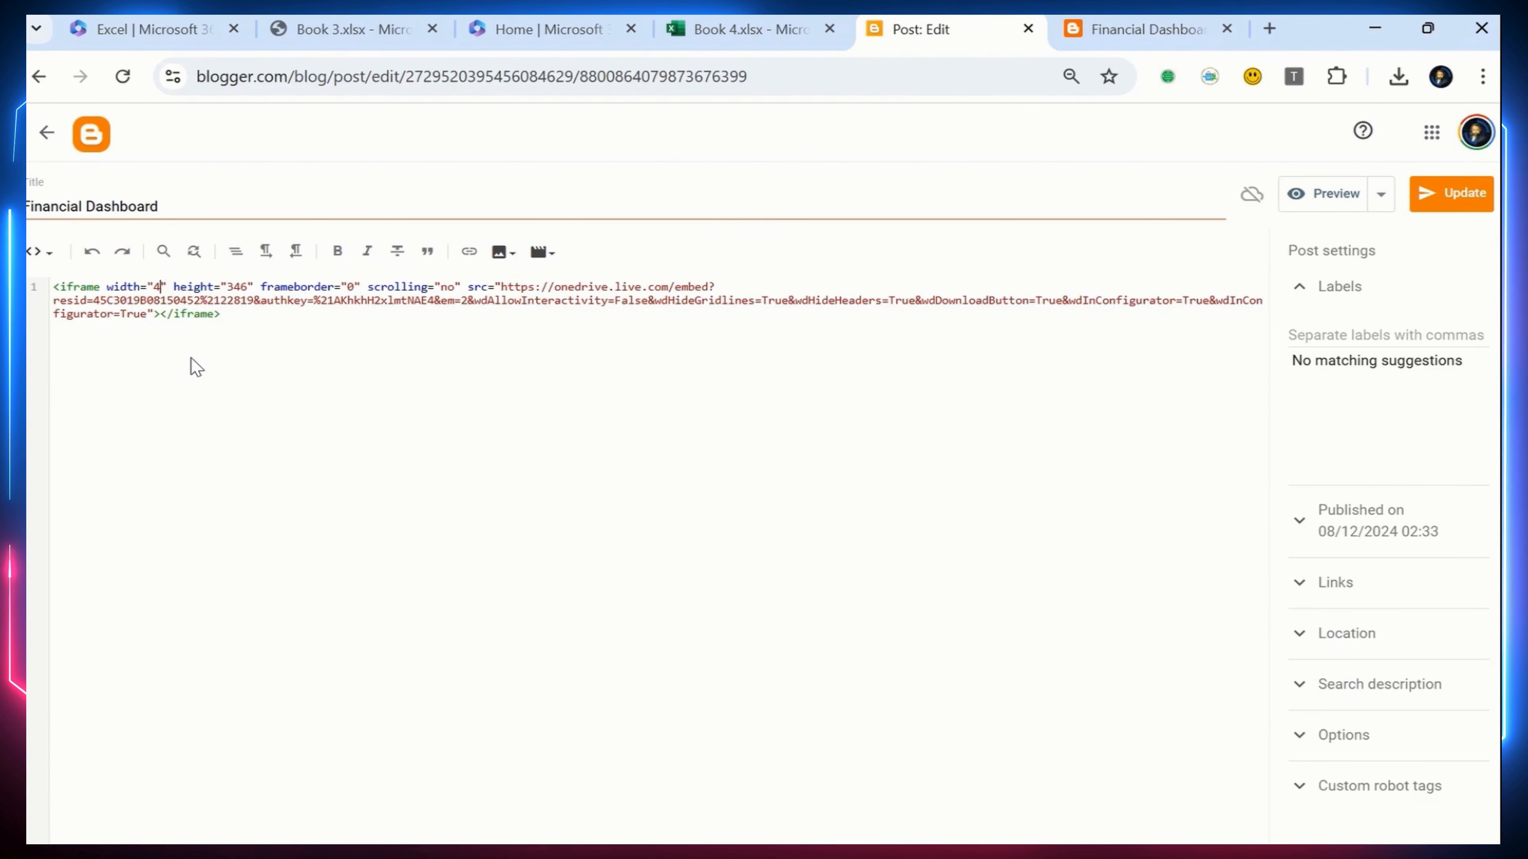
text(12)
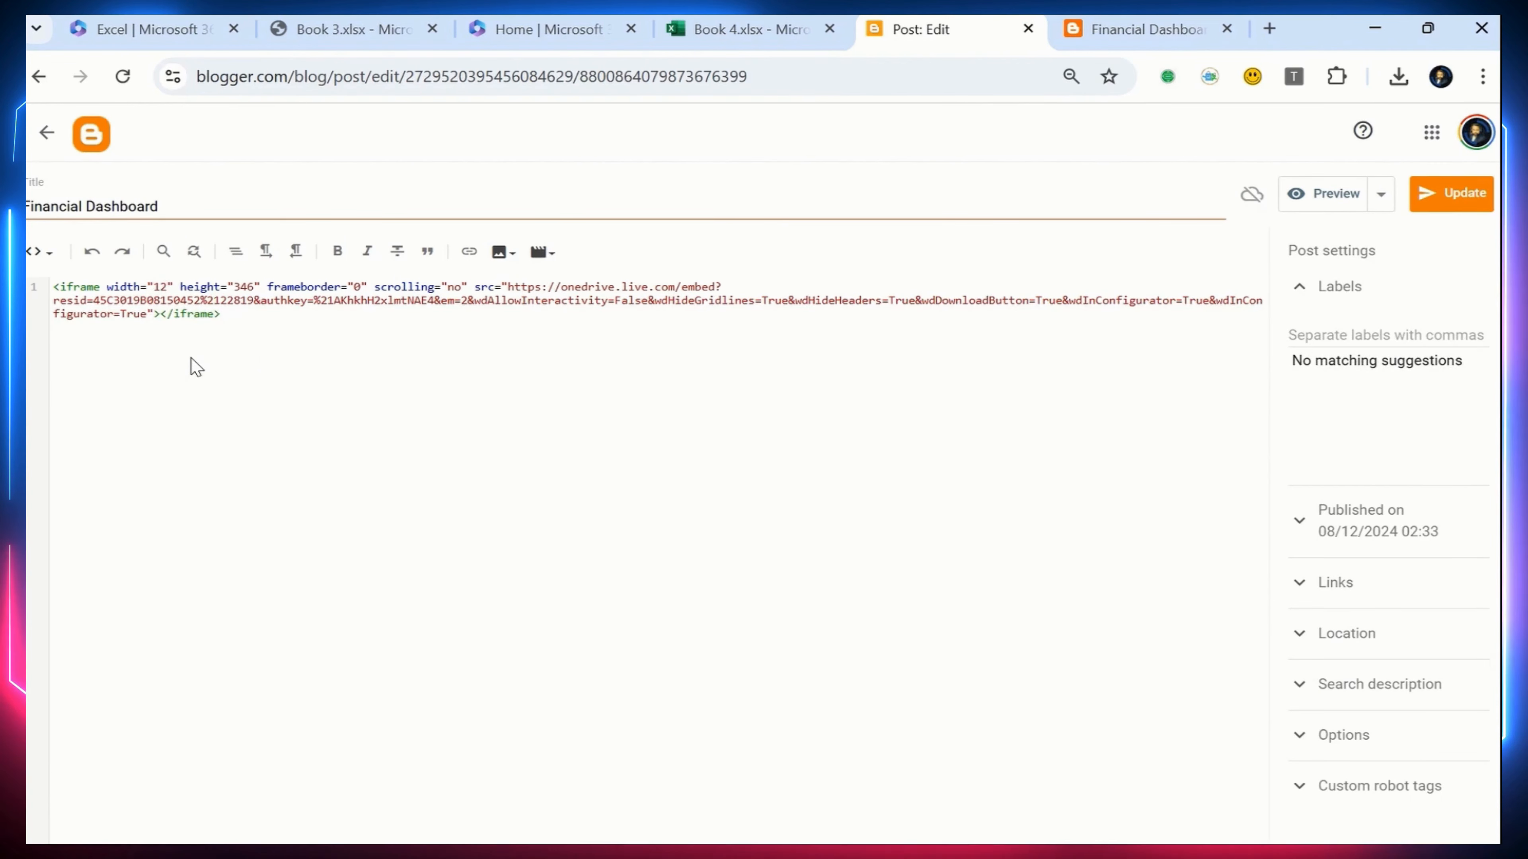
text(0)
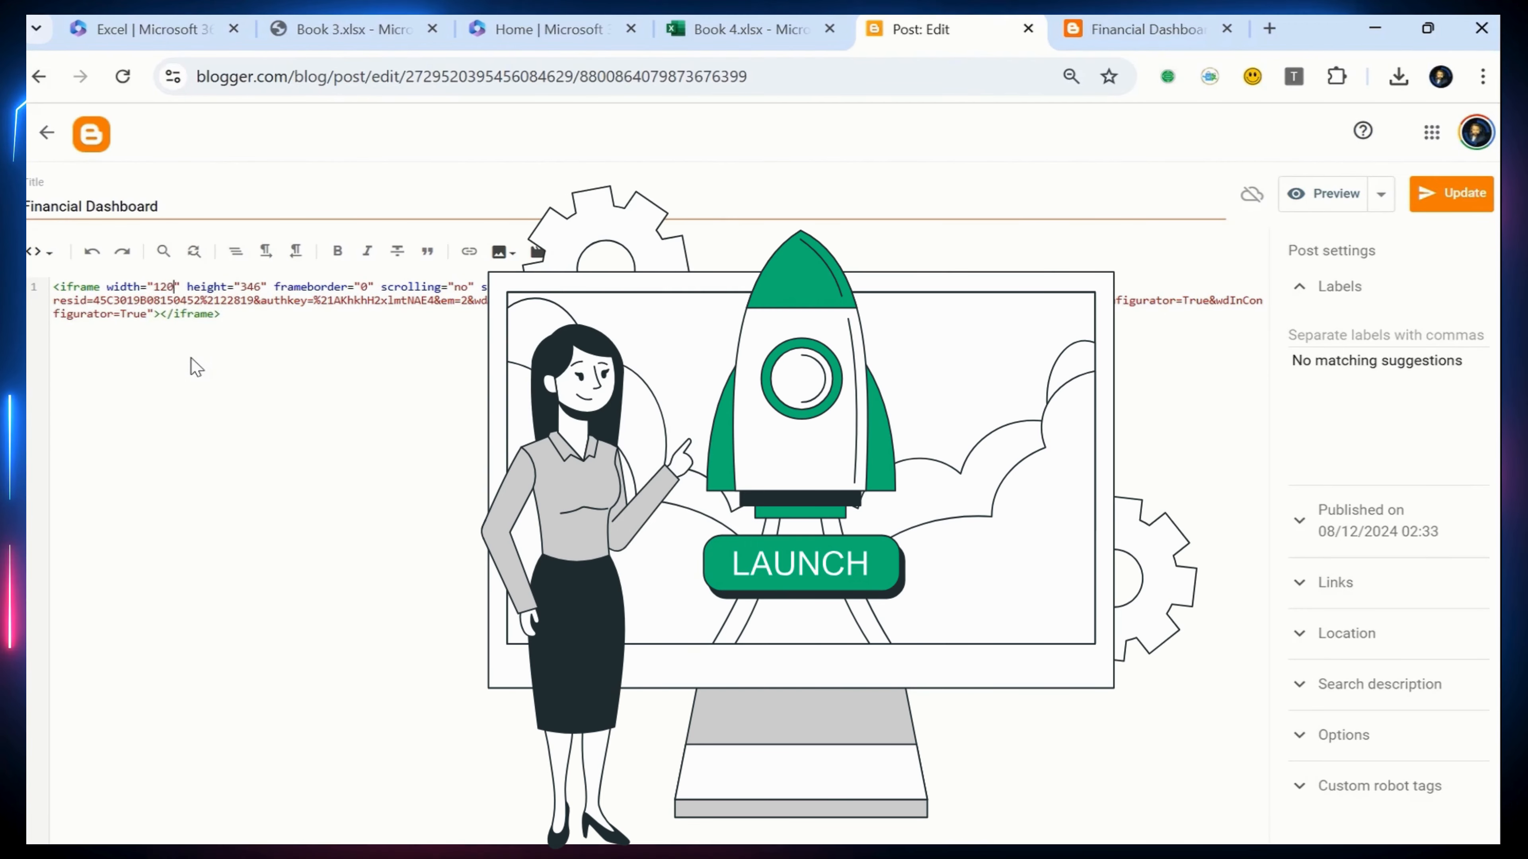
text(0)
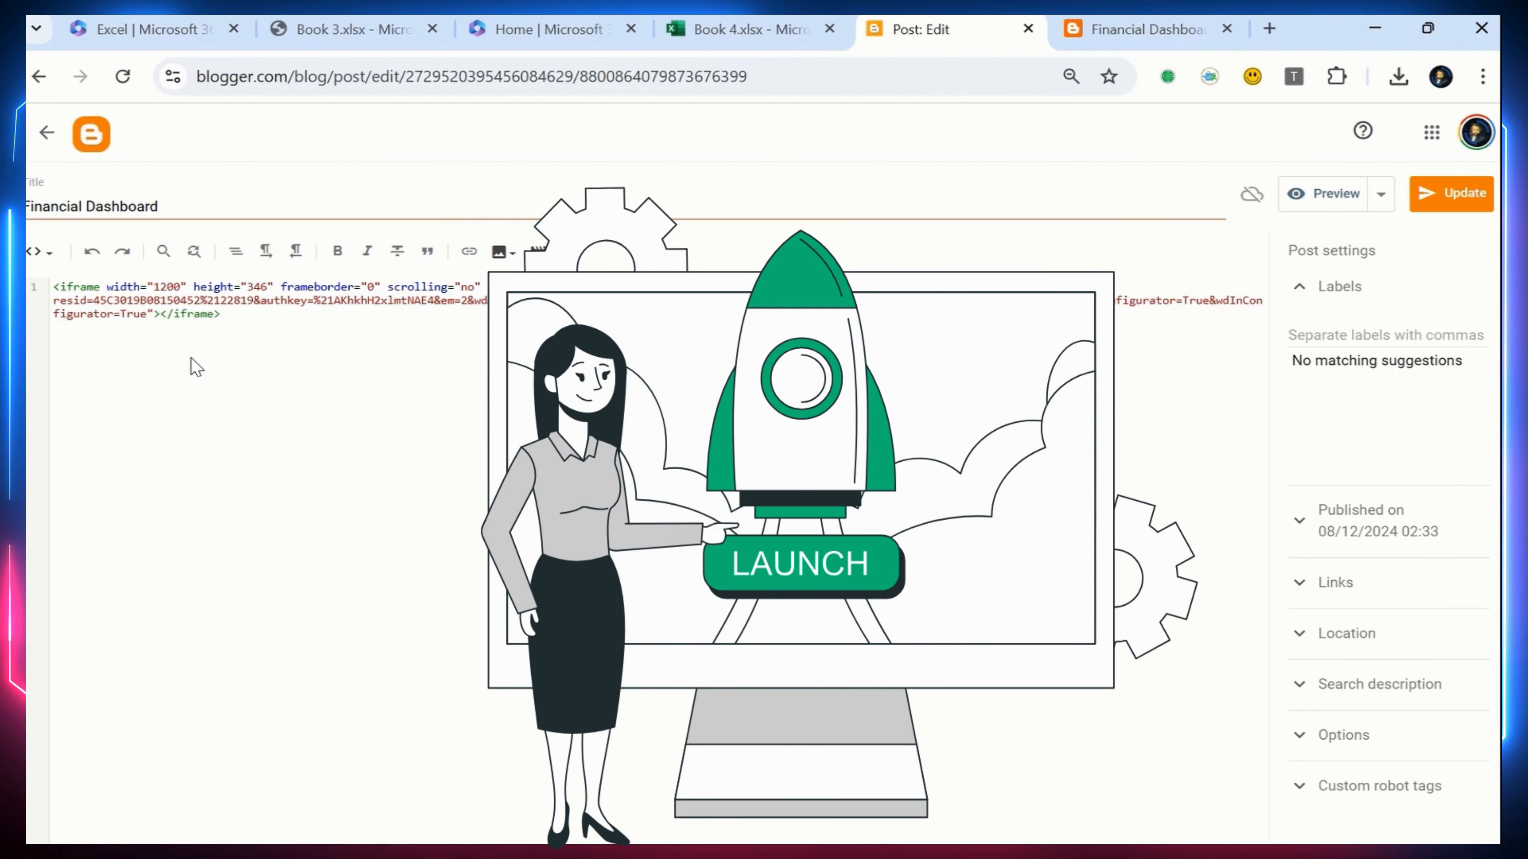
click(1458, 199)
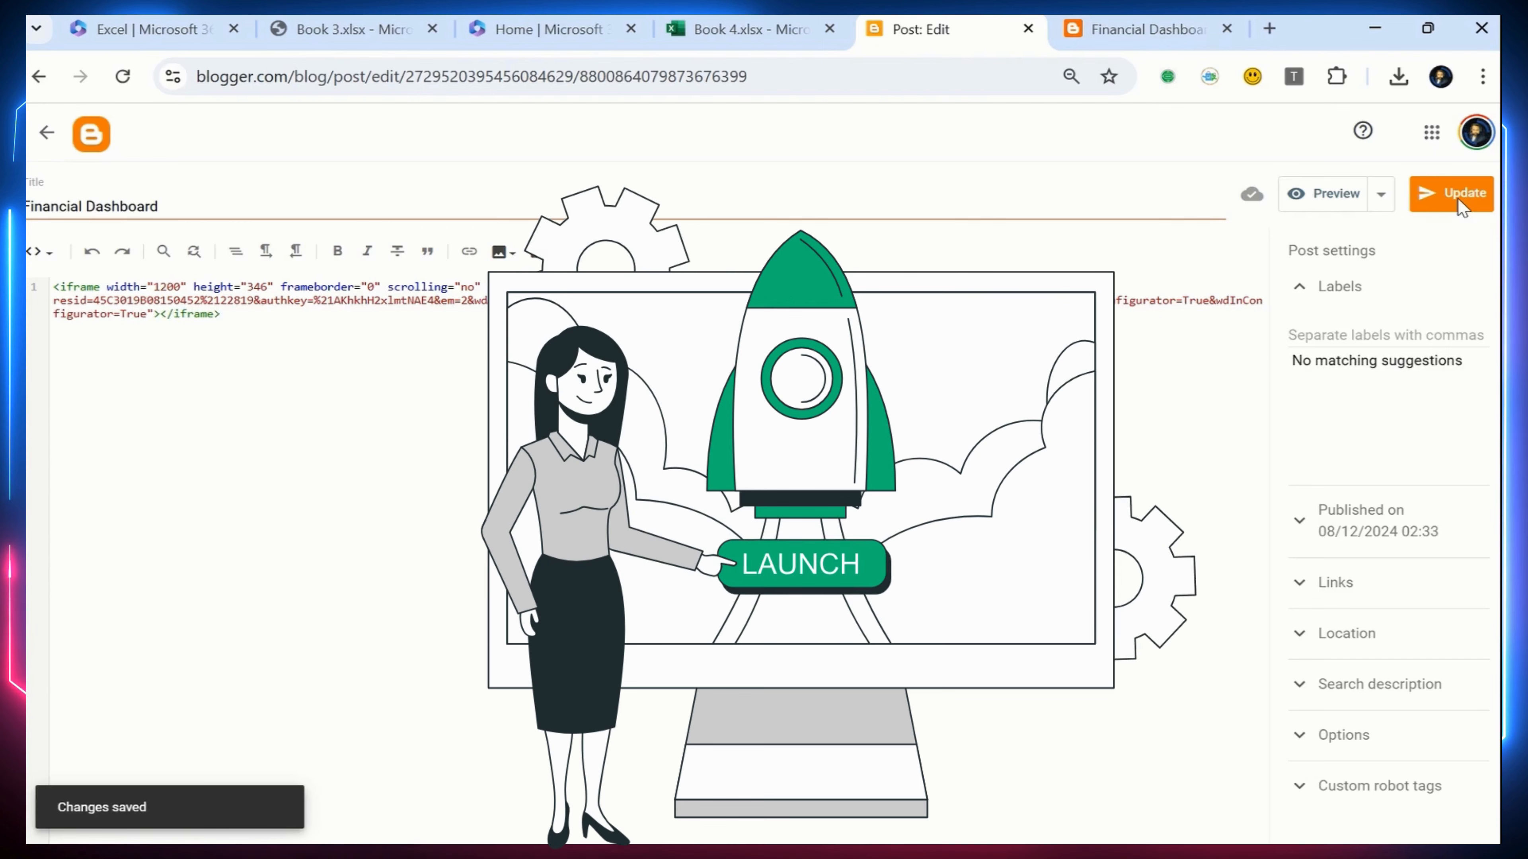
Reload the published Financial Dashboard page to check the embedded workbook's width
click(1149, 33)
click(651, 76)
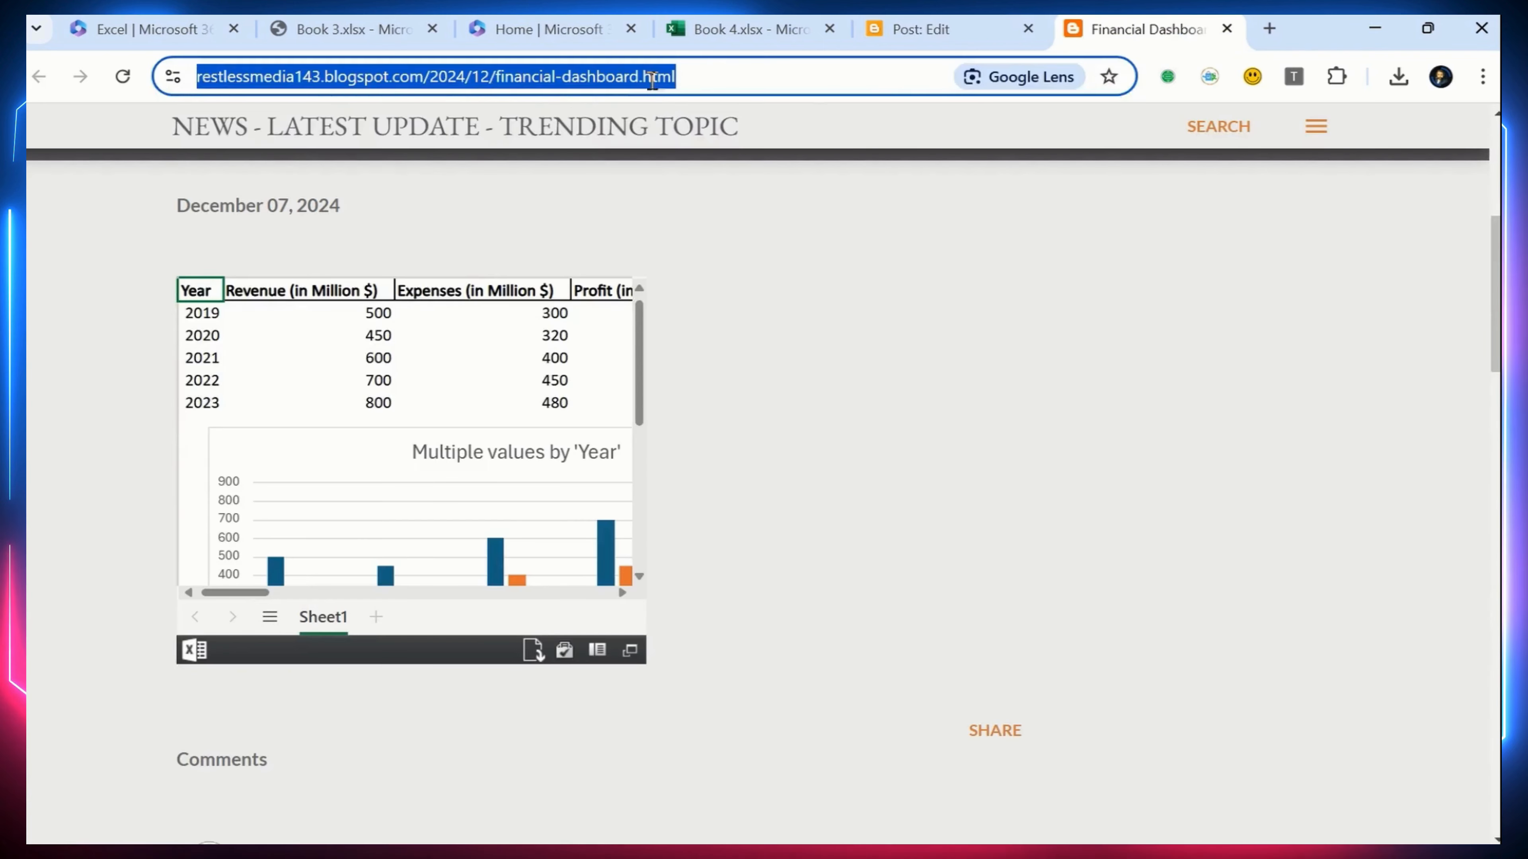
key(Return)
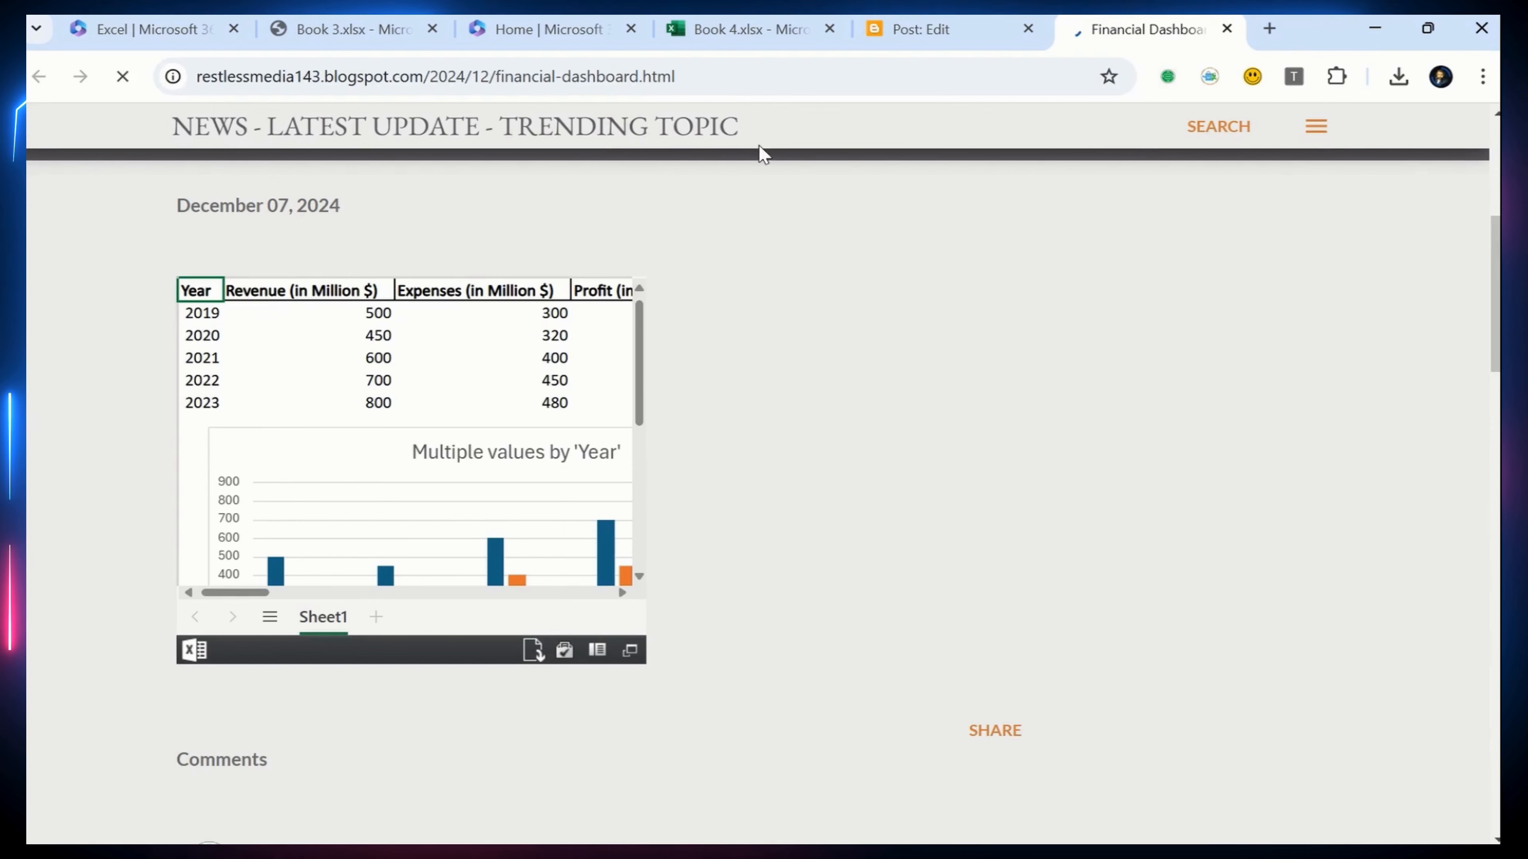